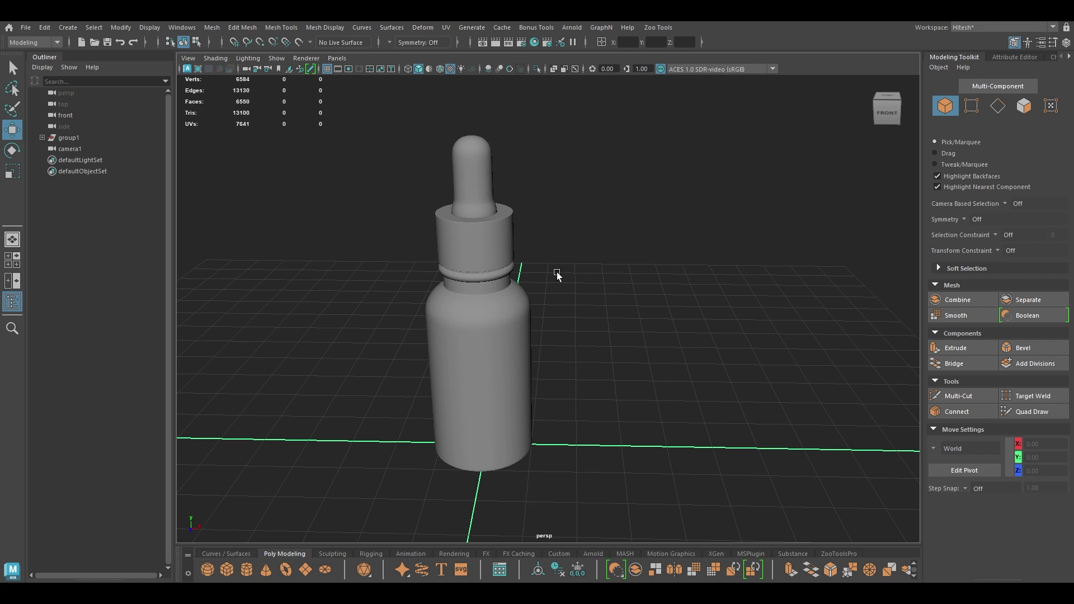
# Select the bottle's cap and expand group1 in the outliner
pyautogui.keyDown('alt'); pyautogui.moveTo(556, 271); pyautogui.dragTo(589, 256); pyautogui.keyUp('alt')
pyautogui.click(584, 256)
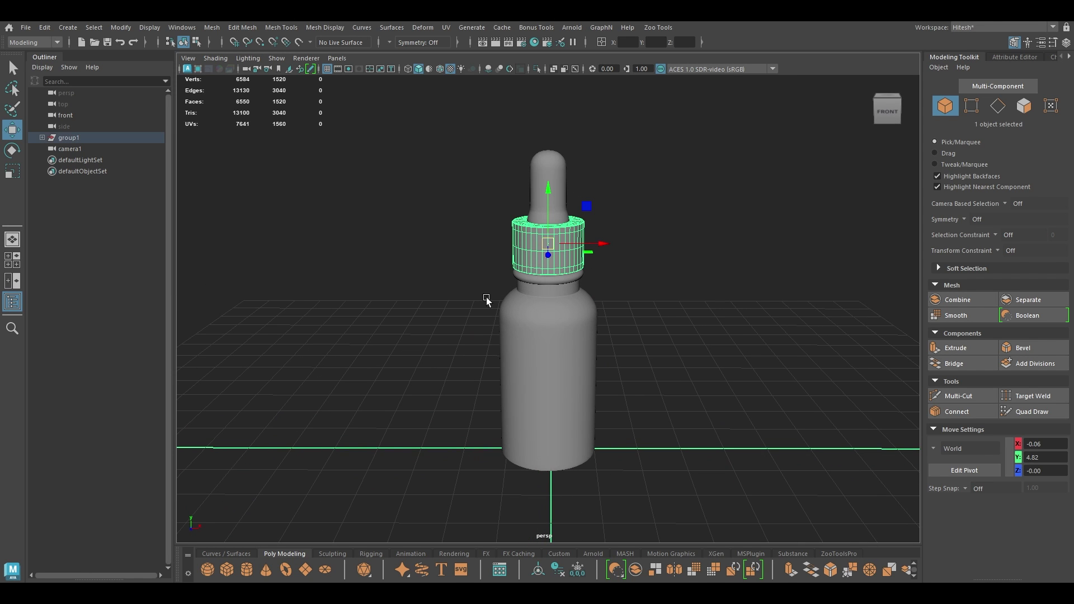
pyautogui.click(42, 137)
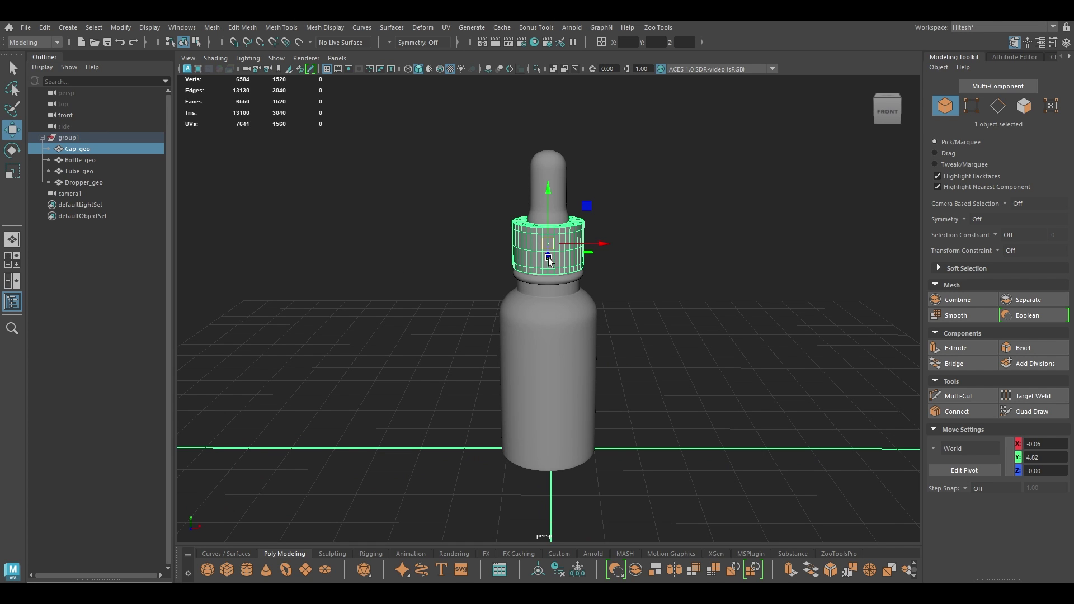
# Assign one new aiStandardSurface material to the cap, bottle, tube and dropper together, leaving the parts deselected
pyautogui.click(513, 257)
pyautogui.keyDown('alt'); pyautogui.moveTo(513, 256); pyautogui.dragTo(590, 256, button='right'); pyautogui.keyUp('alt')
pyautogui.keyDown('alt'); pyautogui.moveTo(590, 257); pyautogui.dragTo(597, 275); pyautogui.keyUp('alt')
pyautogui.keyDown('alt'); pyautogui.moveTo(597, 276); pyautogui.dragTo(503, 147, button='right'); pyautogui.keyUp('alt')
pyautogui.keyDown('alt'); pyautogui.moveTo(503, 147); pyautogui.dragTo(507, 200); pyautogui.keyUp('alt')
pyautogui.keyDown('alt'); pyautogui.moveTo(502, 210); pyautogui.dragTo(461, 201, button='middle'); pyautogui.keyUp('alt')
pyautogui.moveTo(446, 190); pyautogui.dragTo(582, 358)
pyautogui.keyDown('alt'); pyautogui.moveTo(582, 358); pyautogui.dragTo(515, 315); pyautogui.keyUp('alt')
pyautogui.moveTo(514, 314); pyautogui.dragTo(524, 551, button='right')
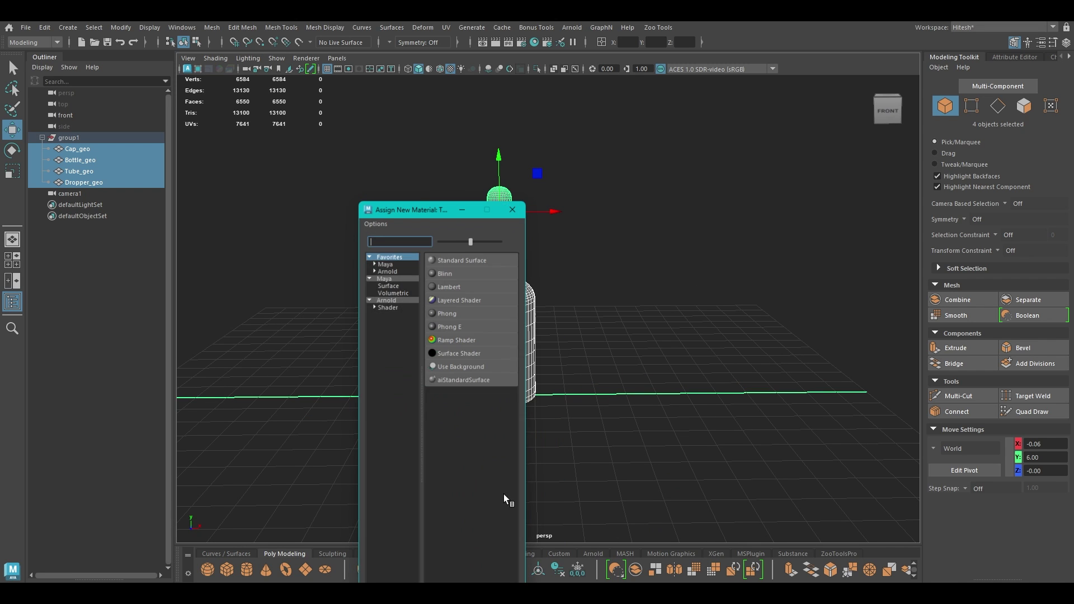
pyautogui.click(396, 300)
pyautogui.click(473, 445)
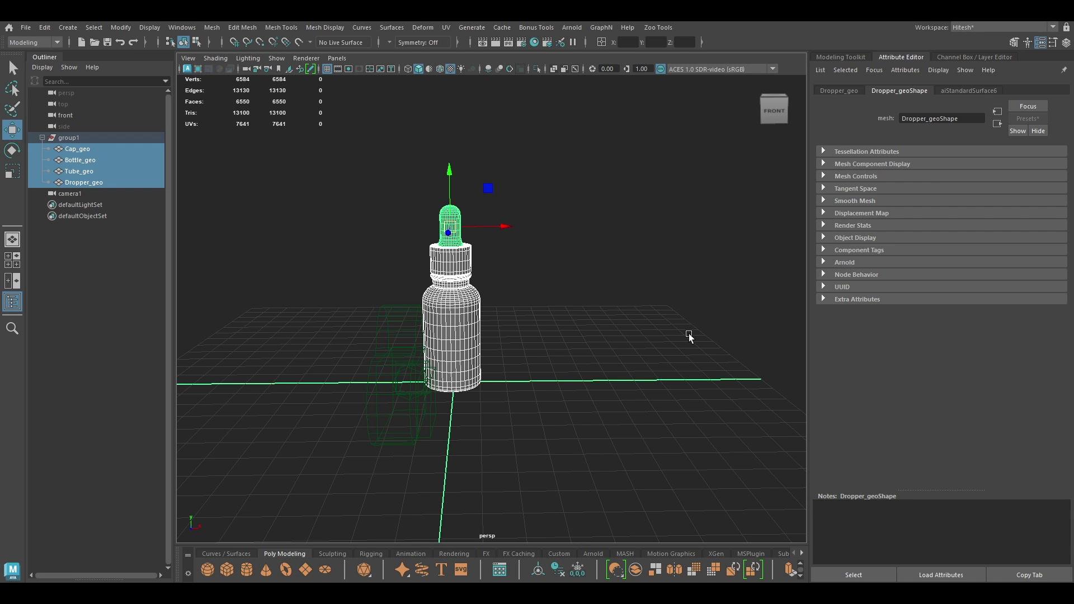
pyautogui.click(689, 334)
pyautogui.keyDown('alt'); pyautogui.moveTo(587, 333); pyautogui.dragTo(568, 313); pyautogui.keyUp('alt')
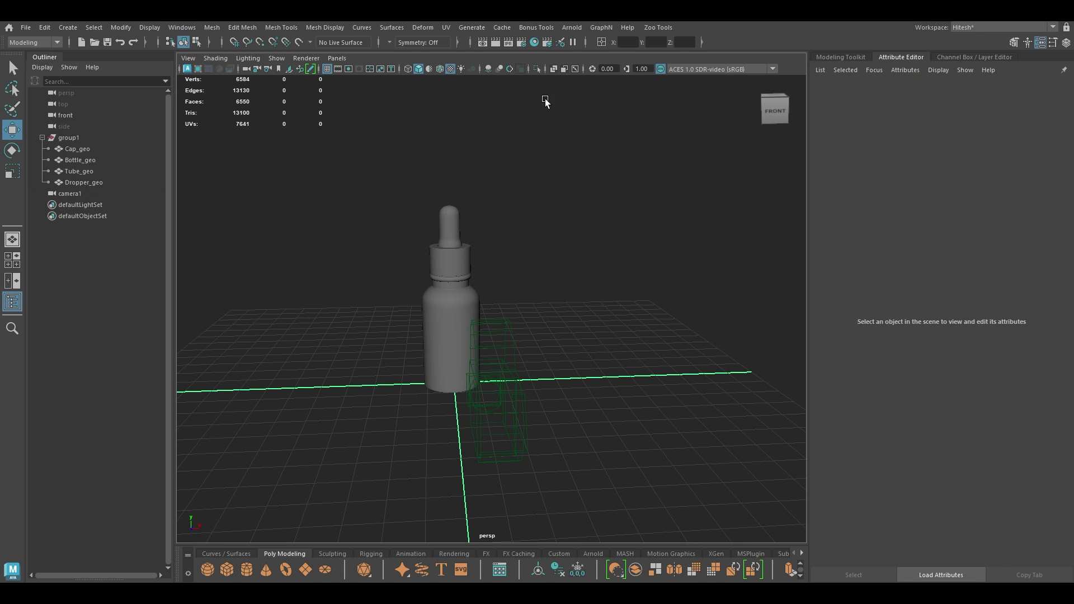
# Set the Arnold Camera (AA) samples to 5, check the renderable camera and image size, and close the render settings
pyautogui.click(549, 43)
pyautogui.click(207, 170)
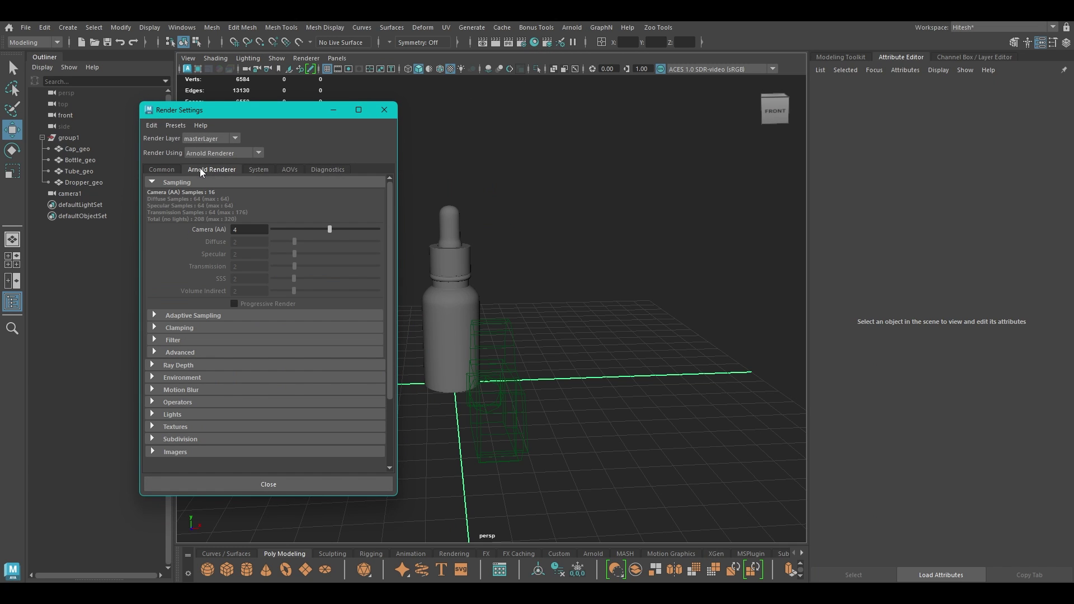
pyautogui.click(259, 170)
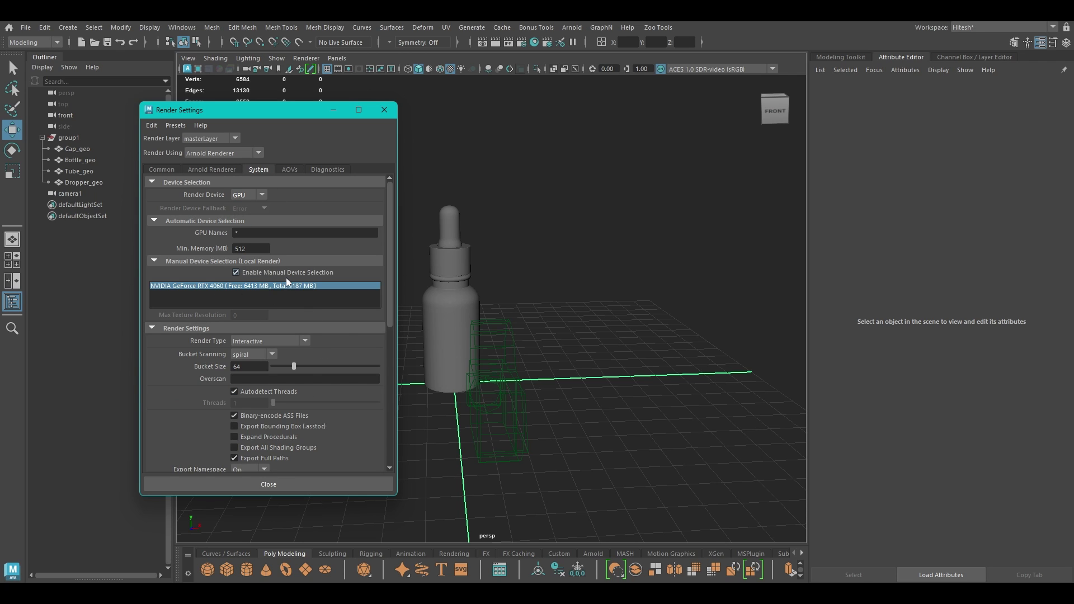
pyautogui.click(207, 170)
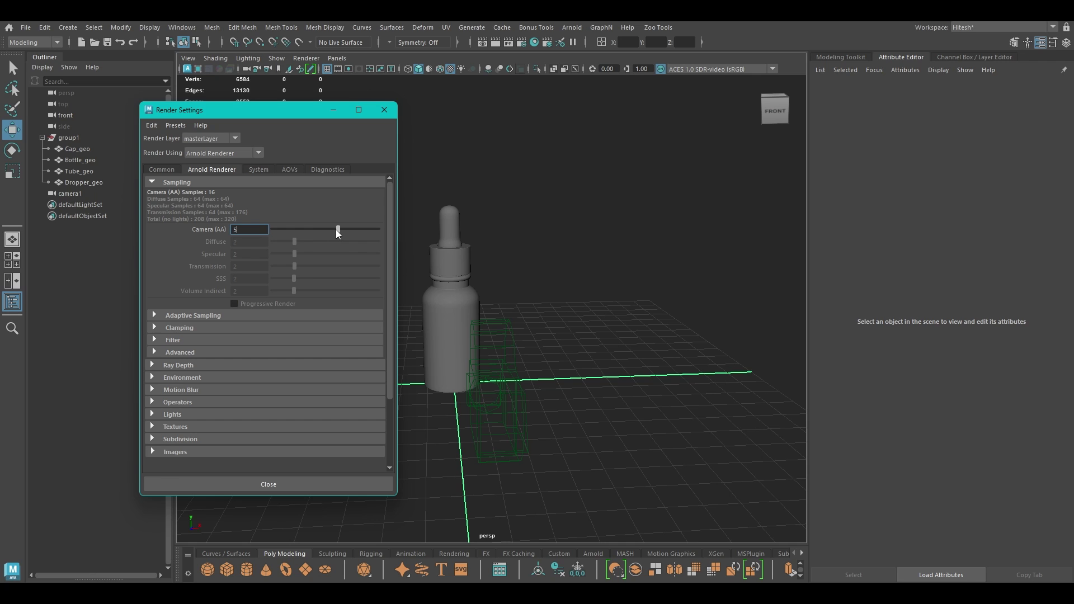
pyautogui.press('Return')
pyautogui.click(290, 171)
pyautogui.click(166, 169)
pyautogui.scroll(-4, 263, 404)
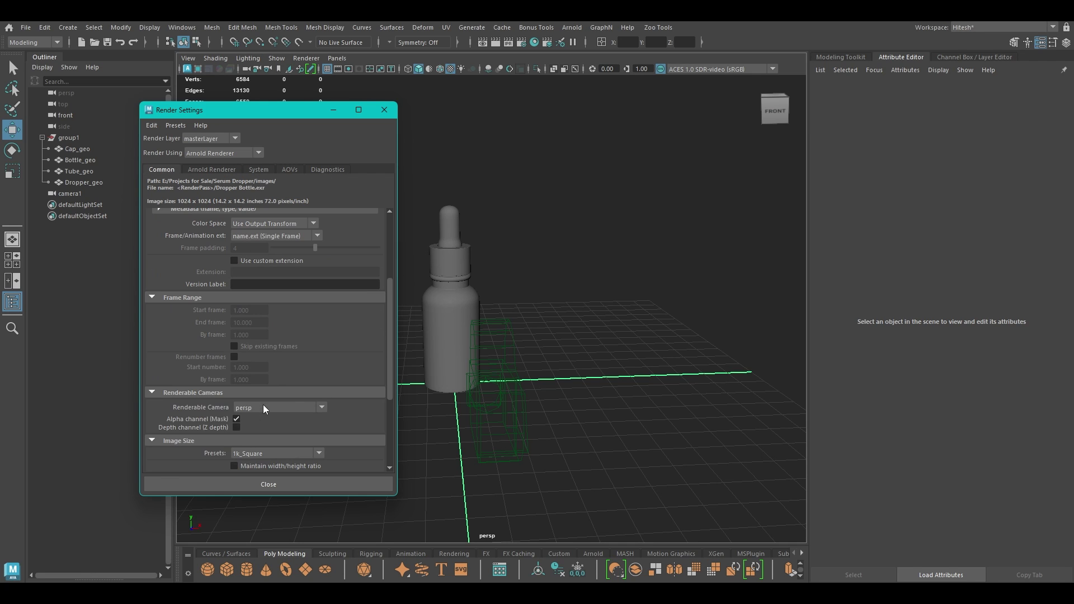
pyautogui.scroll(-3, 224, 334)
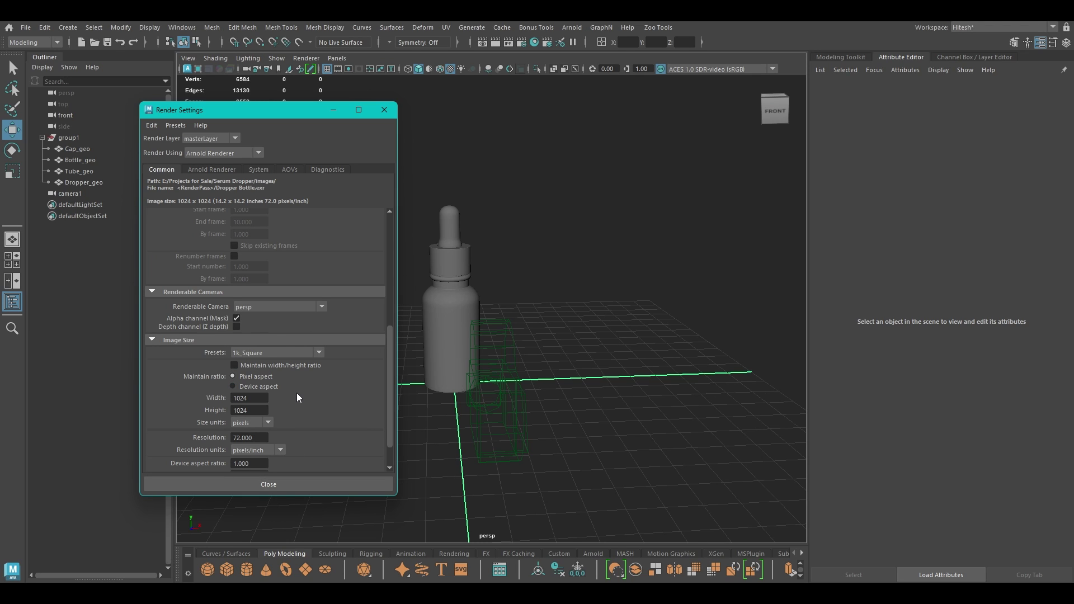
pyautogui.click(312, 483)
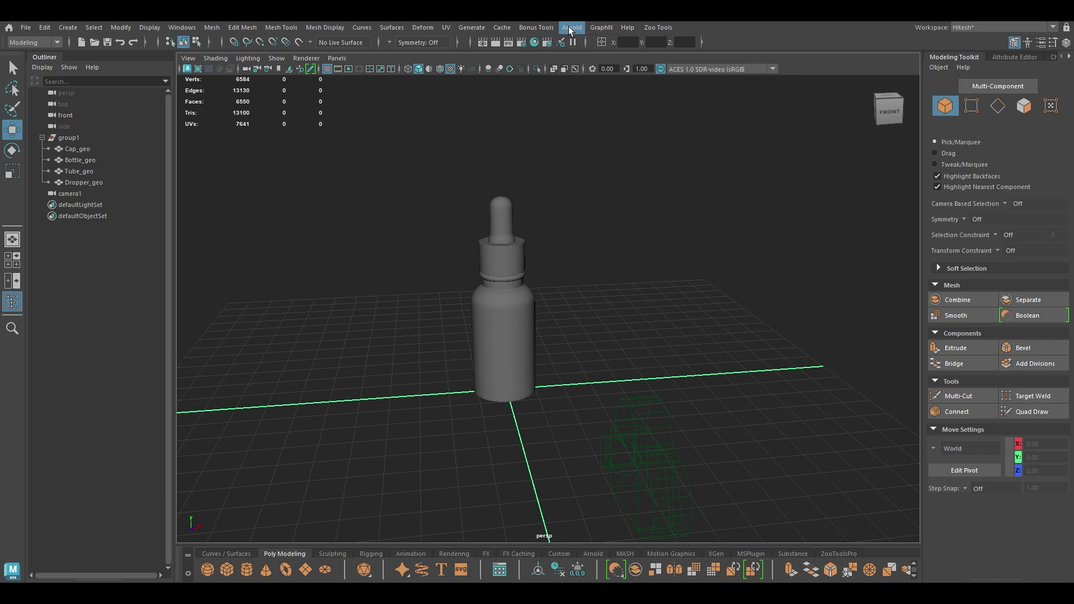
# Create an Arnold area light at the base of the bottle and scale it up
pyautogui.click(569, 27)
pyautogui.moveTo(610, 87)
pyautogui.click(714, 86)
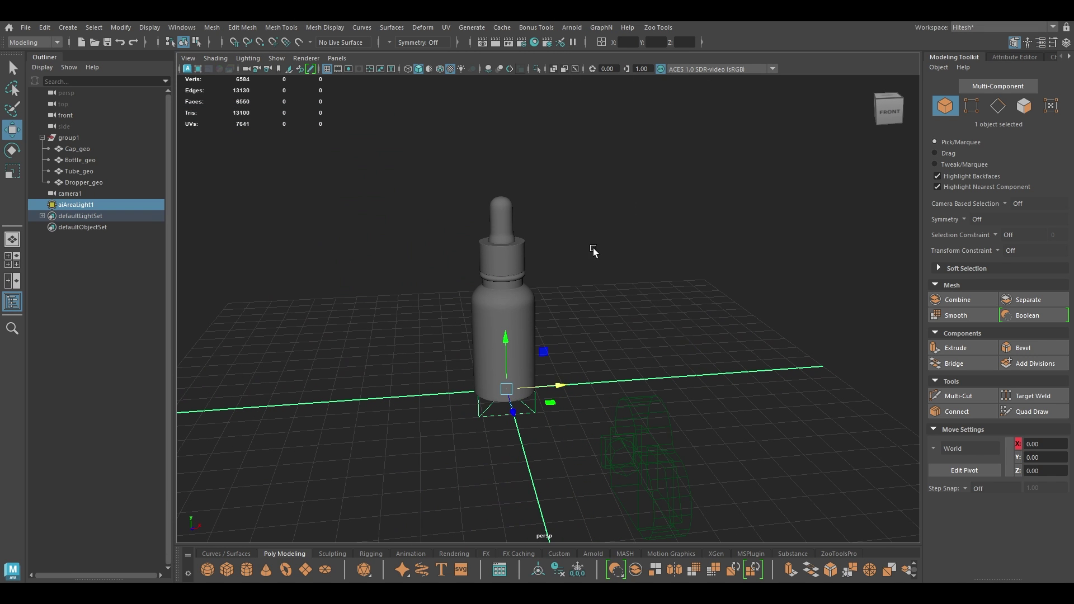
pyautogui.scroll(-5, 560, 241)
pyautogui.press('r')
pyautogui.moveTo(546, 350); pyautogui.dragTo(538, 420)
# Raise the area light above the bottle and rotate it to face straight down
pyautogui.press('w')
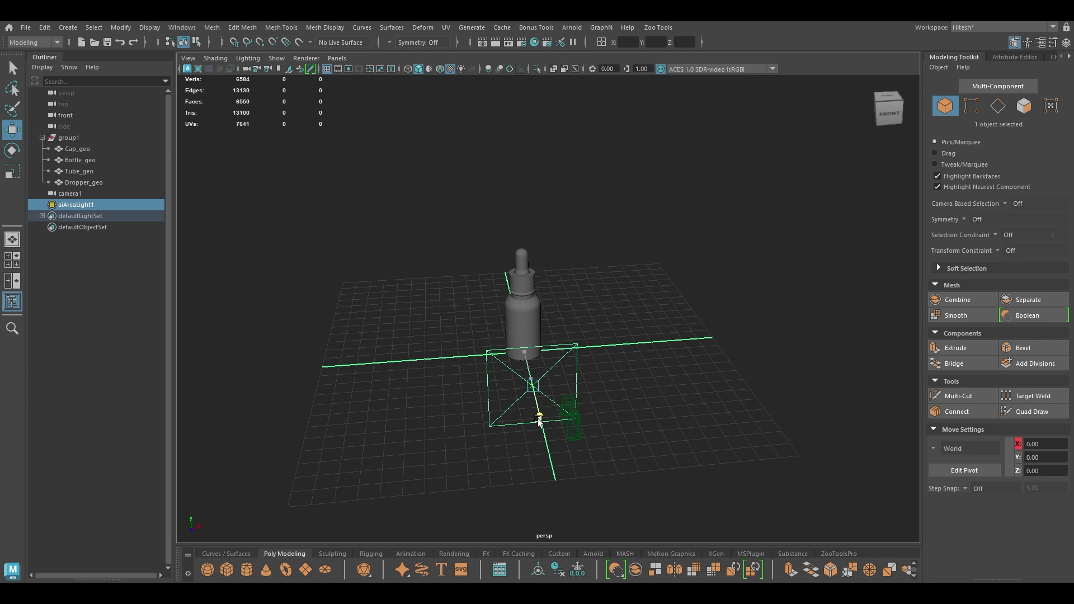
pyautogui.moveTo(533, 351); pyautogui.dragTo(519, 209)
pyautogui.press('e')
pyautogui.moveTo(532, 247); pyautogui.dragTo(468, 173)
# Snap the area light to the grid centre in the top view so it sits directly over the bottle
pyautogui.press('space')
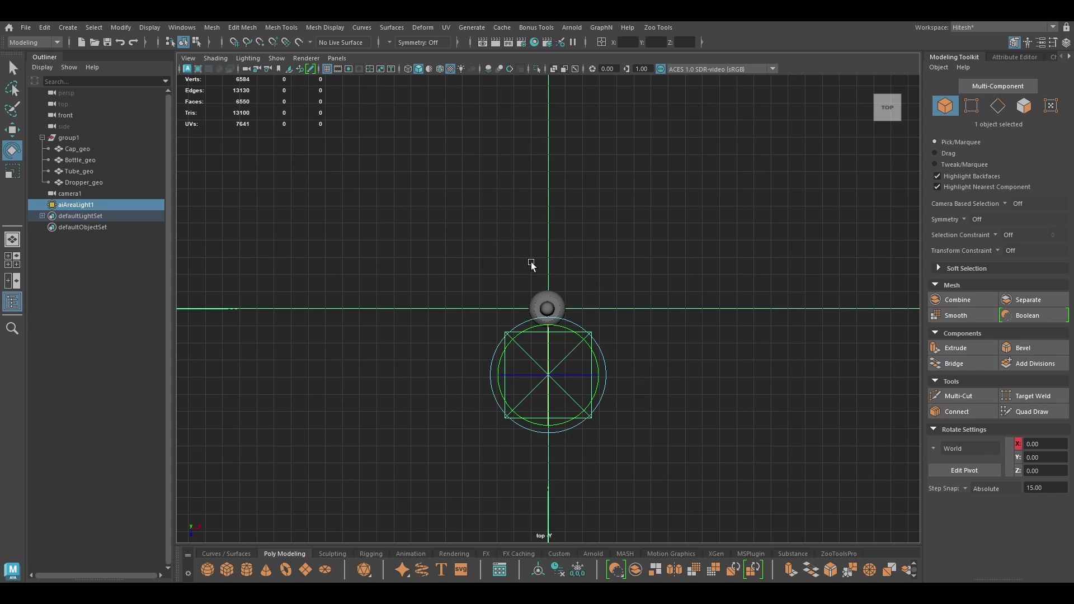
pyautogui.press('w')
pyautogui.press('x')
pyautogui.moveTo(550, 432); pyautogui.dragTo(598, 274)
# Enlarge the overhead area light and raise it to a height of about 12.05
pyautogui.press('space')
pyautogui.keyDown('alt'); pyautogui.moveTo(590, 320); pyautogui.dragTo(587, 307); pyautogui.keyUp('alt')
pyautogui.moveTo(525, 152); pyautogui.dragTo(522, 133)
pyautogui.press('r')
pyautogui.moveTo(522, 187); pyautogui.dragTo(551, 189)
pyautogui.press('w')
pyautogui.moveTo(521, 146); pyautogui.dragTo(521, 110)
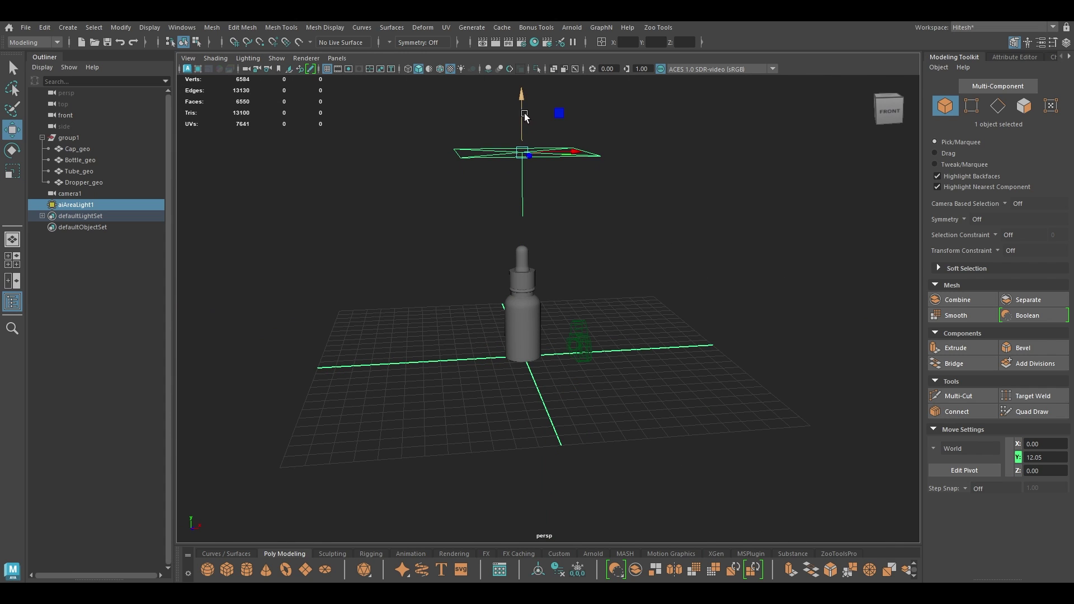
# Open the Arnold RenderView, render through cameraShape1 and fit the image in its window
pyautogui.click(573, 27)
pyautogui.click(600, 53)
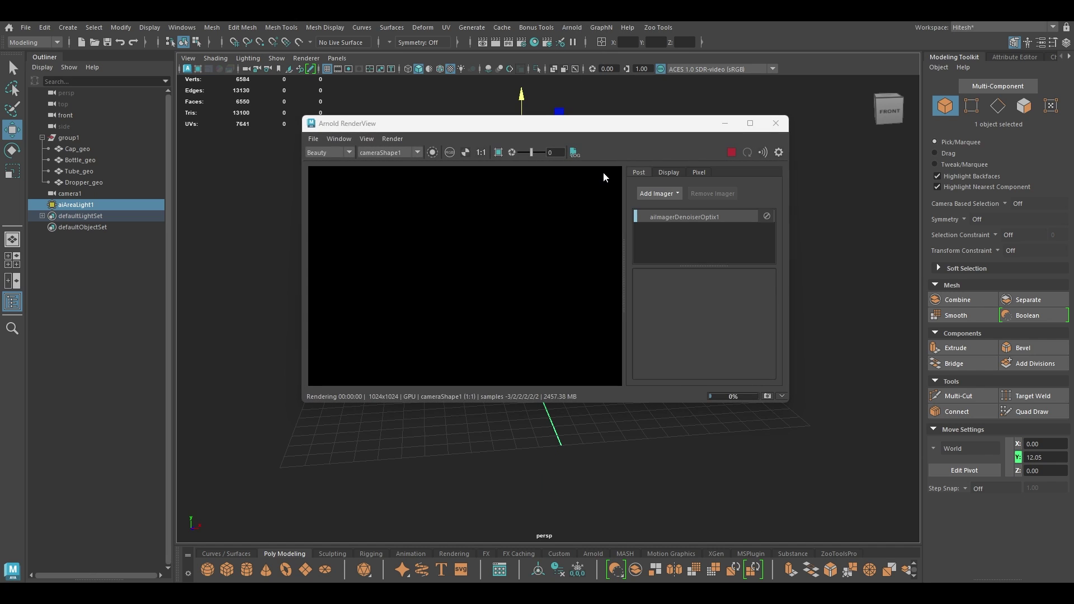
pyautogui.scroll(-3, 481, 247)
pyautogui.click(526, 355)
pyautogui.press('f')
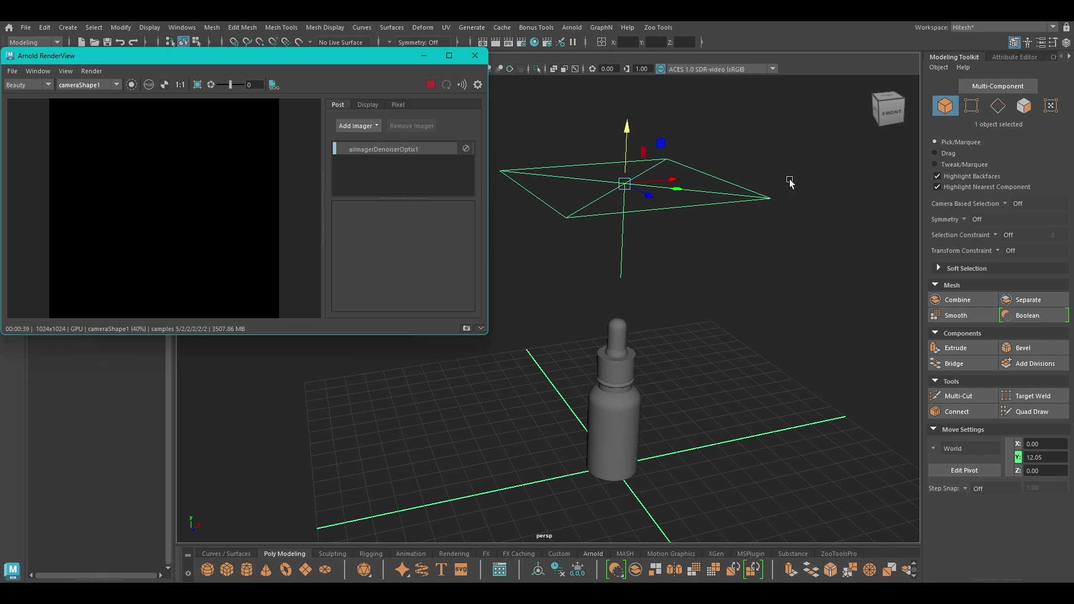
# Turn off Normalize on the overhead area light and set its intensity to 2
pyautogui.click(1014, 57)
pyautogui.click(937, 362)
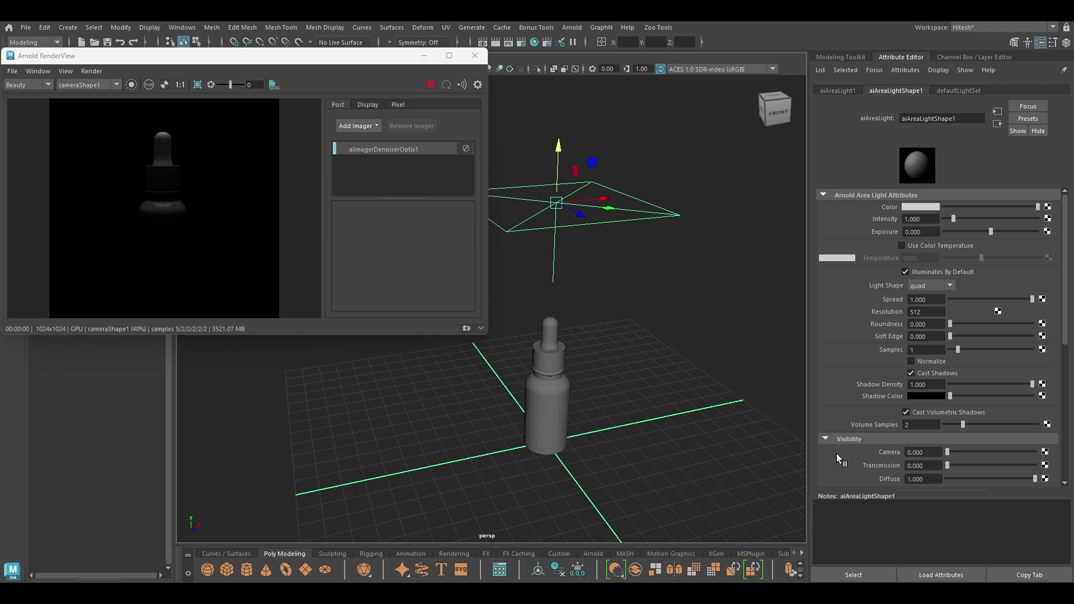
pyautogui.moveTo(954, 217); pyautogui.dragTo(957, 217)
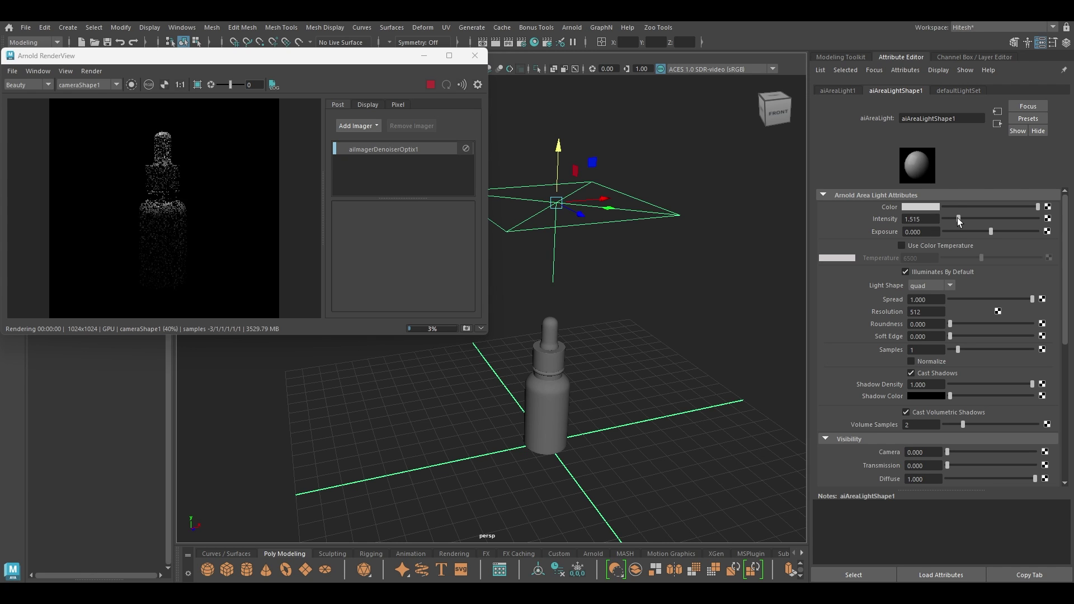
pyautogui.doubleClick(934, 221)
pyautogui.write('2')
pyautogui.press('Return')
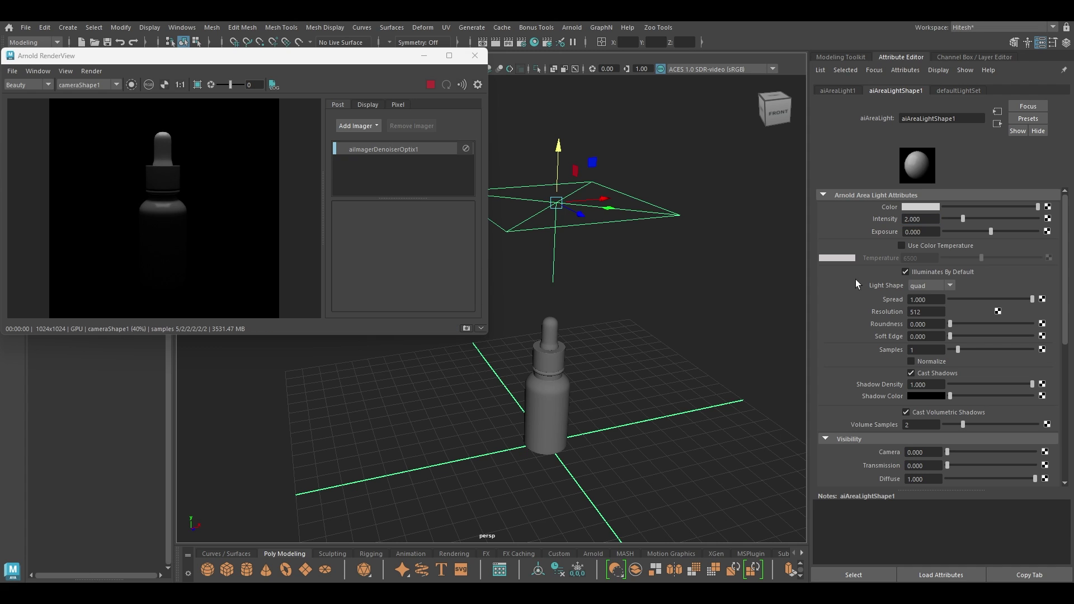
# Duplicate the overhead area light and rotate the copy upright
pyautogui.keyDown('alt'); pyautogui.moveTo(674, 387); pyautogui.dragTo(647, 290, button='right'); pyautogui.keyUp('alt')
pyautogui.keyDown('alt'); pyautogui.moveTo(647, 290); pyautogui.dragTo(635, 327); pyautogui.keyUp('alt')
pyautogui.keyDown('alt'); pyautogui.moveTo(635, 327); pyautogui.dragTo(757, 343, button='middle'); pyautogui.keyUp('alt')
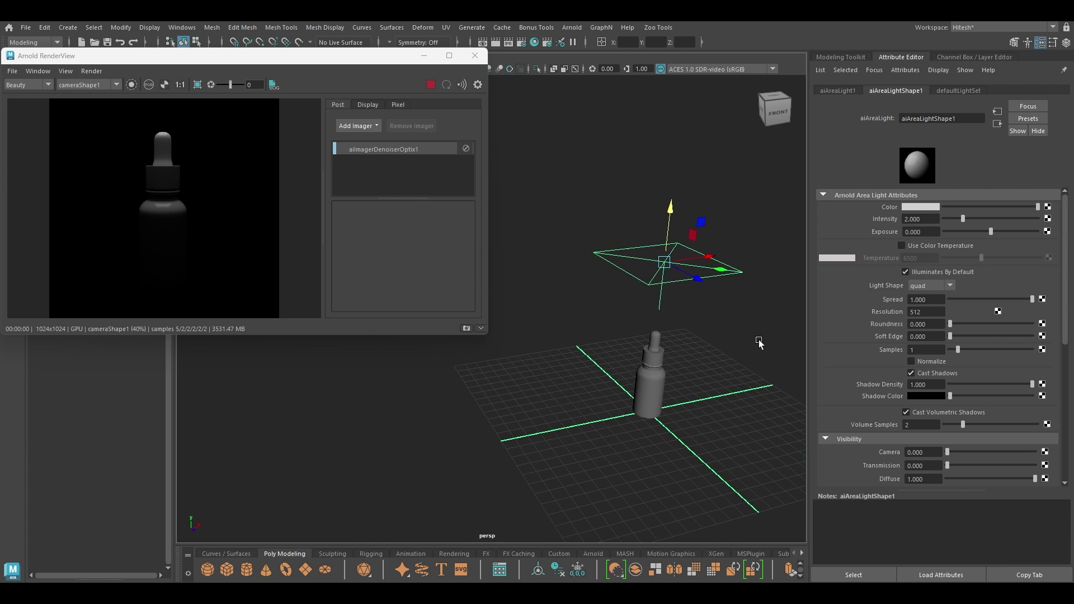
pyautogui.keyDown('alt'); pyautogui.moveTo(758, 343); pyautogui.dragTo(588, 267, button='right'); pyautogui.keyUp('alt')
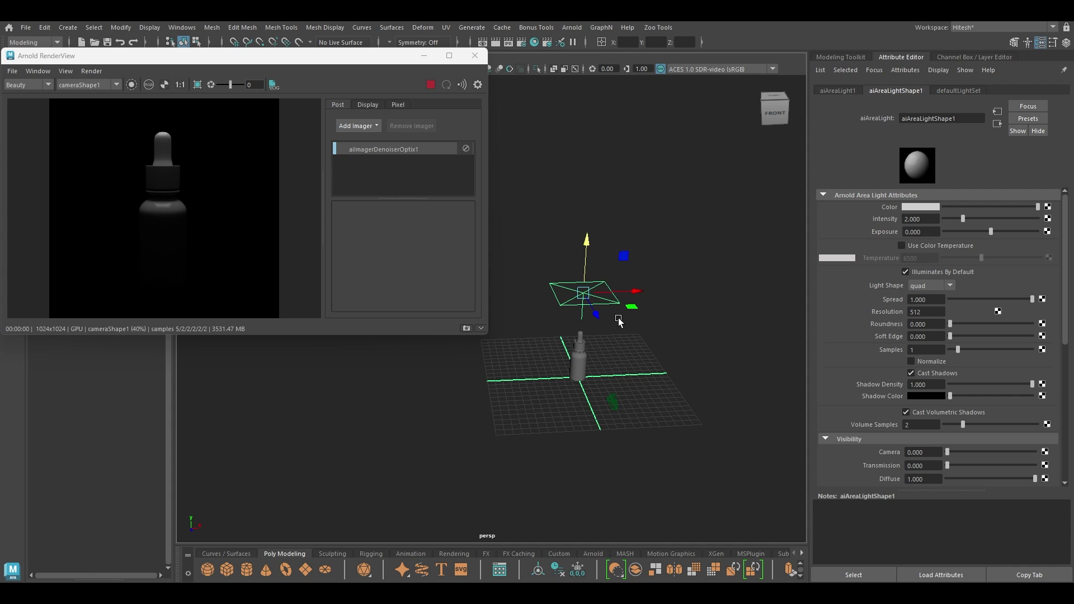
pyautogui.hotkey('ctrl', 'd')
pyautogui.press('e')
pyautogui.moveTo(598, 294); pyautogui.dragTo(547, 353)
# Move the duplicated area light out to the bottle's side and lower it toward bottle height
pyautogui.press('w')
pyautogui.press('space')
pyautogui.keyDown('alt'); pyautogui.moveTo(493, 356); pyautogui.dragTo(676, 355, button='middle'); pyautogui.keyUp('alt')
pyautogui.moveTo(676, 352); pyautogui.dragTo(658, 433)
pyautogui.press('e')
pyautogui.press('w')
pyautogui.moveTo(675, 379); pyautogui.dragTo(684, 345)
pyautogui.press('r')
pyautogui.press('w')
pyautogui.press('r')
pyautogui.press('w')
# Refine the side light's placement so it stands at the bottle's front-left, facing the bottle diagonally
pyautogui.press('space')
pyautogui.moveTo(592, 242); pyautogui.dragTo(561, 306)
pyautogui.press('space')
pyautogui.keyDown('alt'); pyautogui.moveTo(561, 306); pyautogui.dragTo(582, 434, button='right'); pyautogui.keyUp('alt')
pyautogui.keyDown('alt'); pyautogui.moveTo(583, 434); pyautogui.dragTo(571, 357); pyautogui.keyUp('alt')
pyautogui.moveTo(559, 316); pyautogui.dragTo(603, 377)
pyautogui.keyDown('alt'); pyautogui.moveTo(666, 365); pyautogui.dragTo(574, 328); pyautogui.keyUp('alt')
# Duplicate the front-left area light and snap the copy's pivot to the grid centre at the bottle
pyautogui.press('space')
pyautogui.click(609, 324)
pyautogui.press('space')
pyautogui.scroll(-2, 614, 358)
pyautogui.keyDown('alt'); pyautogui.moveTo(616, 336); pyautogui.dragTo(569, 342, button='middle'); pyautogui.keyUp('alt')
pyautogui.click(537, 347)
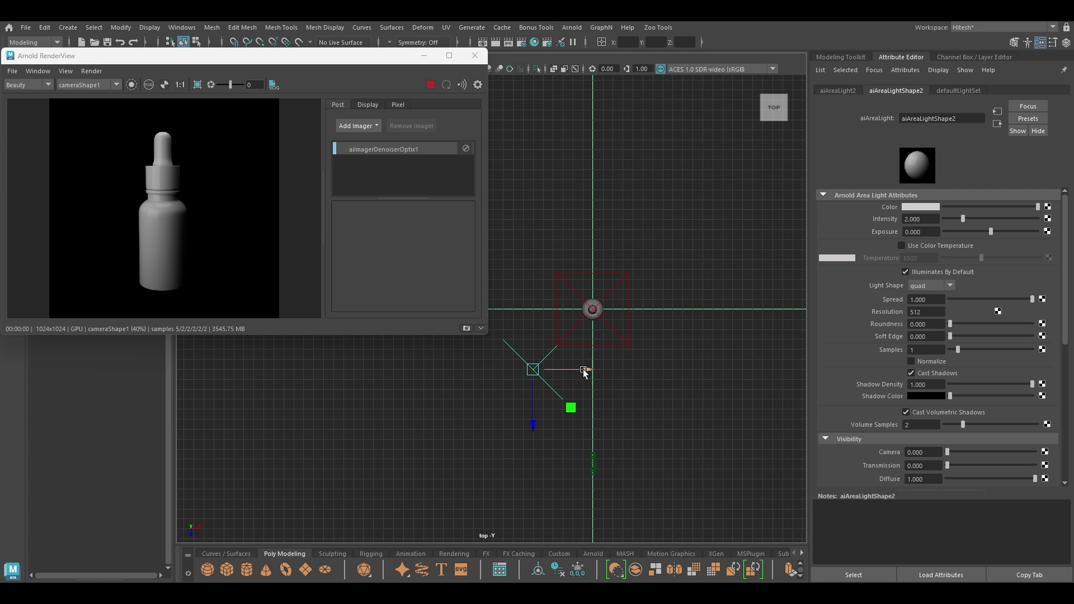
pyautogui.hotkey('ctrl', 'd')
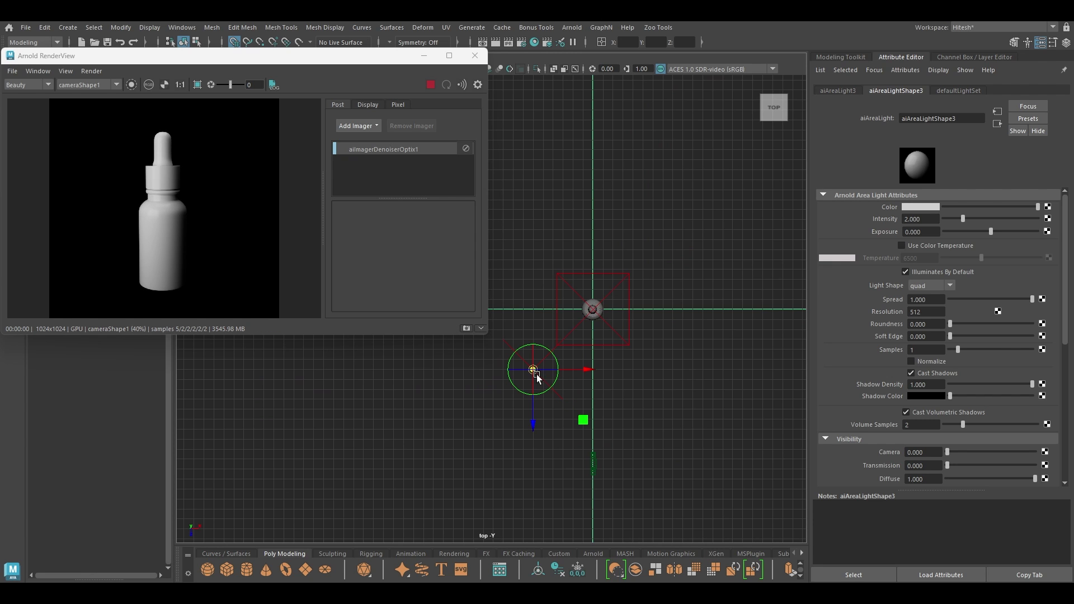
pyautogui.moveTo(539, 375); pyautogui.dragTo(595, 315)
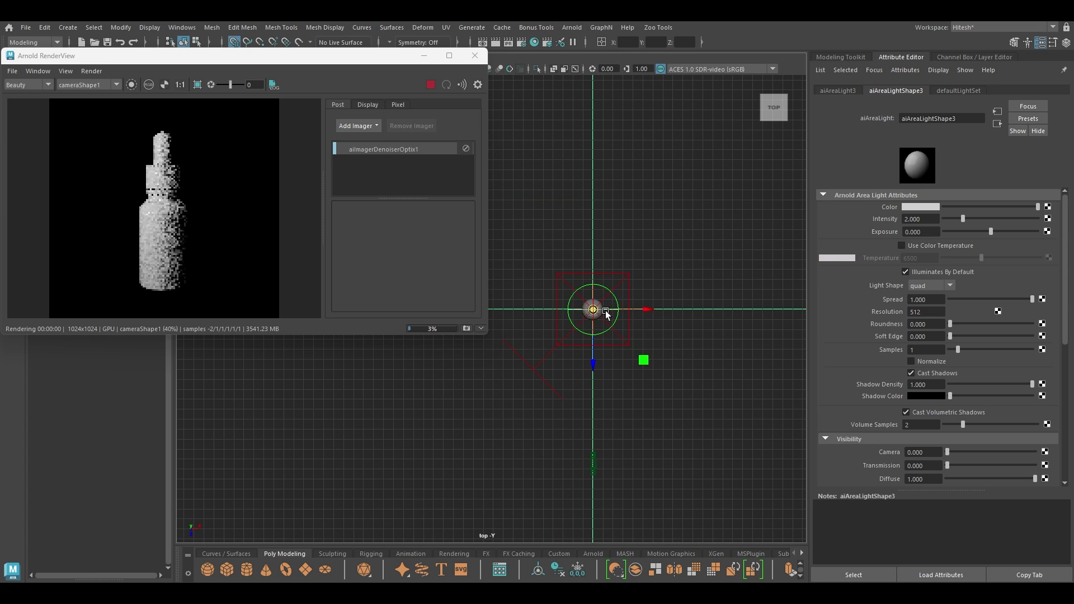
# Rotate the new area light around the bottle to stand on the opposite side
pyautogui.press('e')
pyautogui.moveTo(584, 372); pyautogui.dragTo(683, 327)
pyautogui.press('w')
pyautogui.press('space')
pyautogui.press('space')
# Set the intensity of the right-side area light to 3 and deselect it
pyautogui.click(922, 220)
pyautogui.write('3')
pyautogui.press('Return')
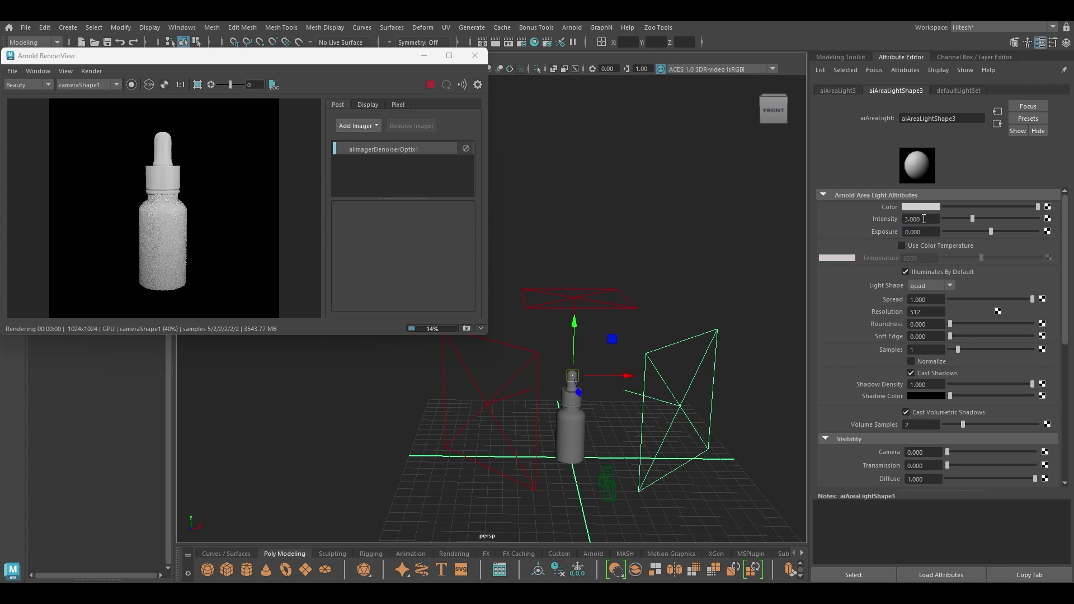
pyautogui.click(697, 292)
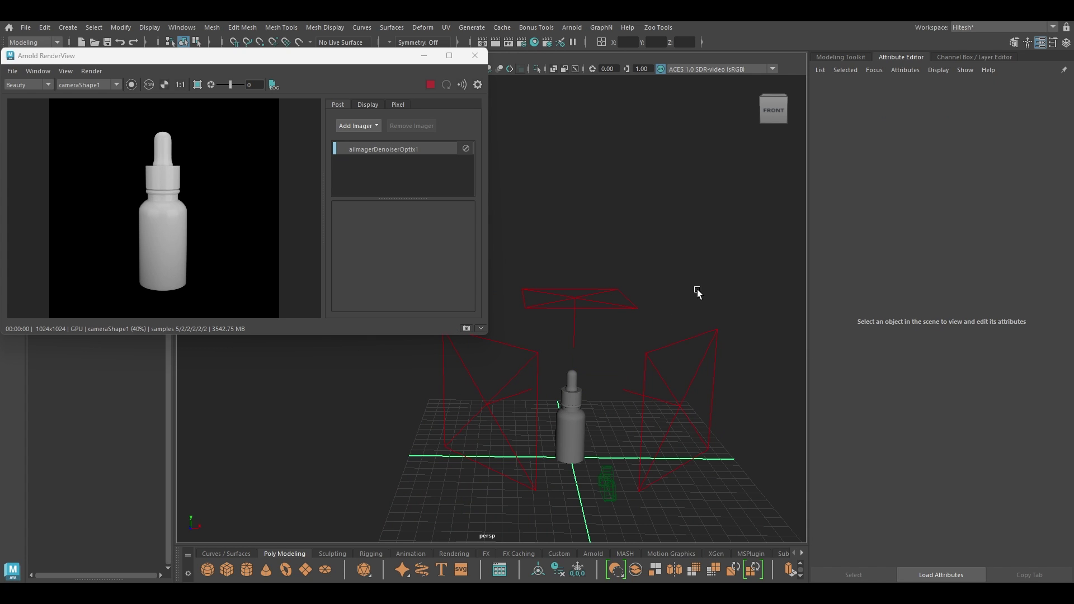
# Create a polygon plane at the origin under the bottle
pyautogui.click(597, 307)
pyautogui.keyDown('alt'); pyautogui.moveTo(689, 332); pyautogui.dragTo(682, 354); pyautogui.keyUp('alt')
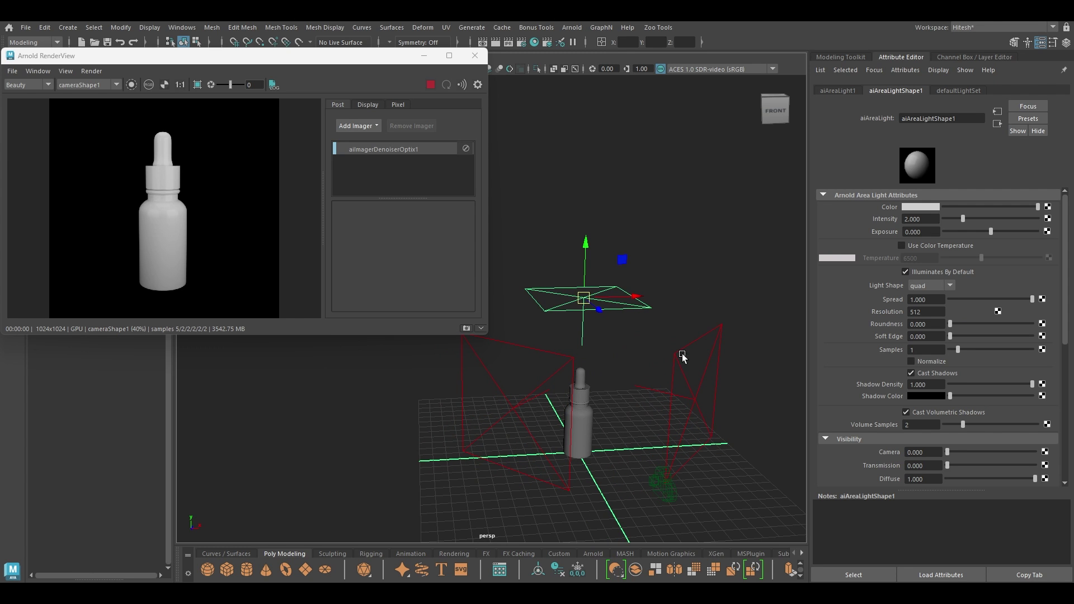
pyautogui.keyDown('alt'); pyautogui.moveTo(683, 353); pyautogui.dragTo(635, 332, button='right'); pyautogui.keyUp('alt')
pyautogui.keyDown('alt'); pyautogui.moveTo(636, 332); pyautogui.dragTo(630, 350, button='middle'); pyautogui.keyUp('alt')
pyautogui.keyDown('alt'); pyautogui.moveTo(630, 351); pyautogui.dragTo(654, 349); pyautogui.keyUp('alt')
pyautogui.click(611, 264)
pyautogui.keyDown('alt'); pyautogui.moveTo(611, 264); pyautogui.dragTo(648, 289); pyautogui.keyUp('alt')
pyautogui.moveTo(638, 255); pyautogui.dragTo(614, 372, button='right')
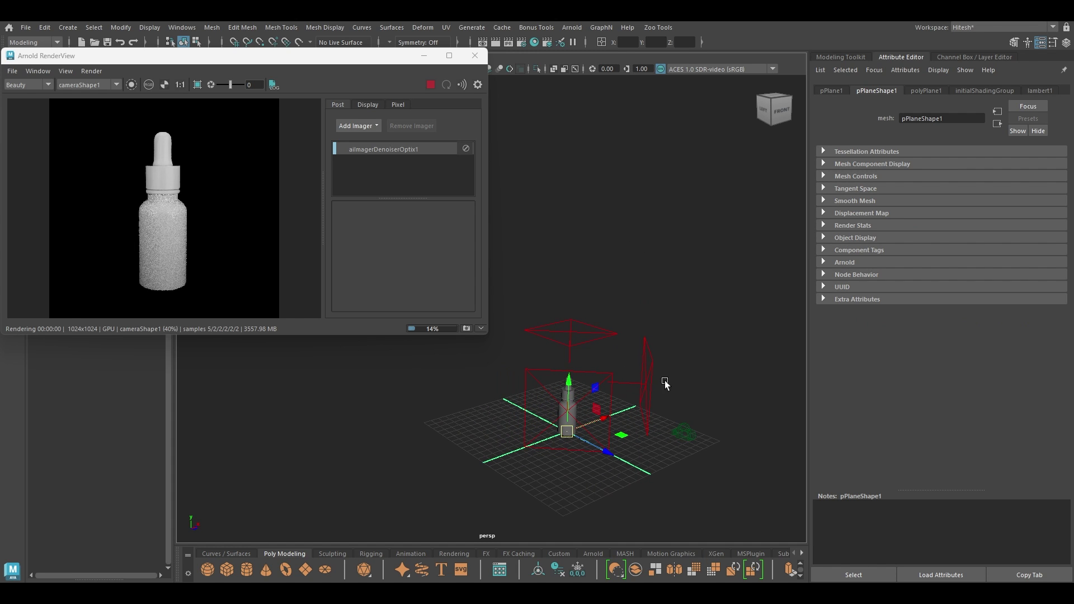
# Enlarge the plane into a wide floor with a height of about 43.3 and one subdivision in each direction
pyautogui.press('t')
pyautogui.scroll(-2, 619, 368)
pyautogui.keyDown('alt'); pyautogui.moveTo(618, 368); pyautogui.dragTo(581, 371, button='middle'); pyautogui.keyUp('alt')
pyautogui.moveTo(656, 401); pyautogui.dragTo(842, 412)
pyautogui.moveTo(645, 415); pyautogui.dragTo(883, 427)
pyautogui.moveTo(689, 433); pyautogui.dragTo(637, 436)
pyautogui.moveTo(716, 446); pyautogui.dragTo(597, 444)
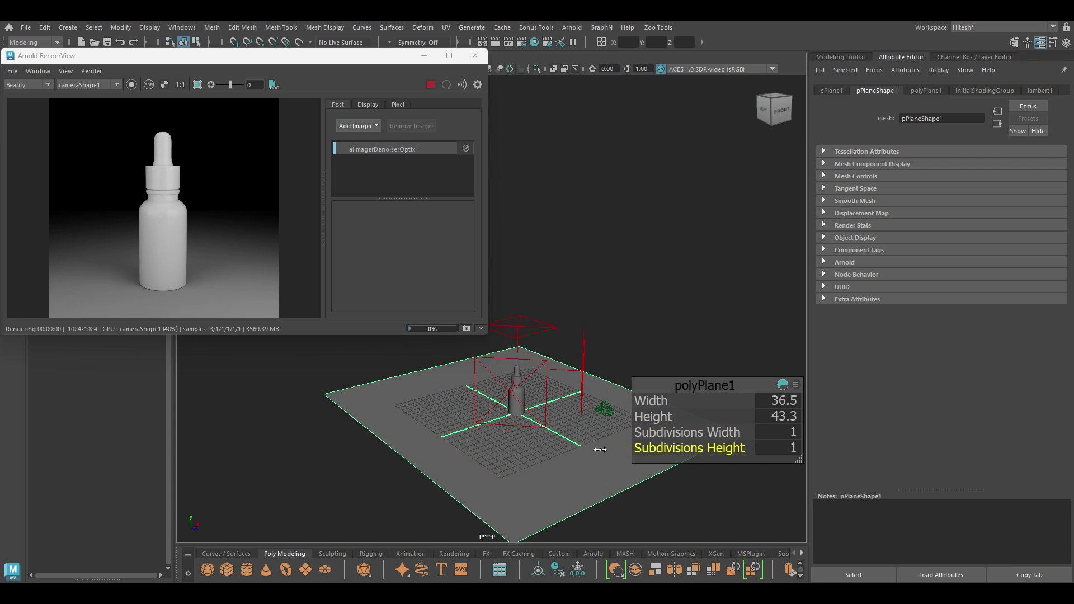
pyautogui.moveTo(654, 400); pyautogui.dragTo(723, 394)
# Extrude the floor plane's back edge straight up to form a tall backdrop wall
pyautogui.press('w')
pyautogui.keyDown('alt'); pyautogui.moveTo(600, 418); pyautogui.dragTo(574, 355, button='right'); pyautogui.keyUp('alt')
pyautogui.keyDown('alt'); pyautogui.moveTo(574, 355); pyautogui.dragTo(694, 375, button='middle'); pyautogui.keyUp('alt')
pyautogui.moveTo(537, 264); pyautogui.dragTo(540, 204, button='right')
pyautogui.click(541, 353)
pyautogui.keyDown('shift'); pyautogui.moveTo(540, 336); pyautogui.dragTo(540, 152); pyautogui.keyUp('shift')
# Bevel the edge between floor and wall with more segments and an adjusted fraction, forming a smoothly curved backdrop
pyautogui.click(605, 337)
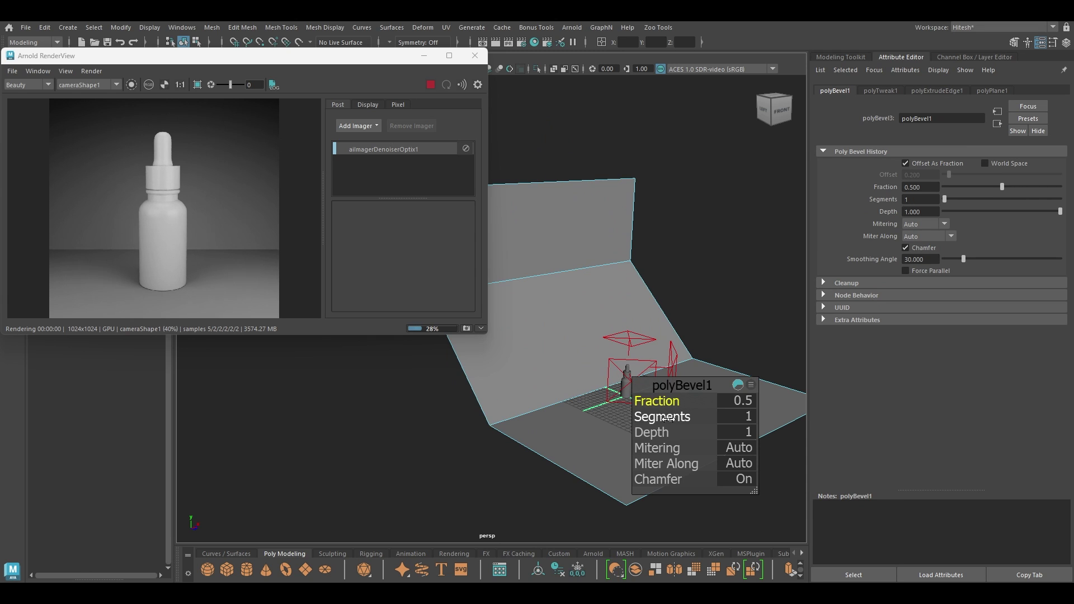
pyautogui.moveTo(669, 416); pyautogui.dragTo(725, 420)
pyautogui.moveTo(668, 400); pyautogui.dragTo(646, 414)
pyautogui.moveTo(562, 319); pyautogui.dragTo(618, 249, button='right')
pyautogui.click(696, 228)
pyautogui.click(551, 274)
pyautogui.keyDown('alt'); pyautogui.moveTo(649, 341); pyautogui.dragTo(629, 290); pyautogui.keyUp('alt')
pyautogui.scroll(-1, 610, 299)
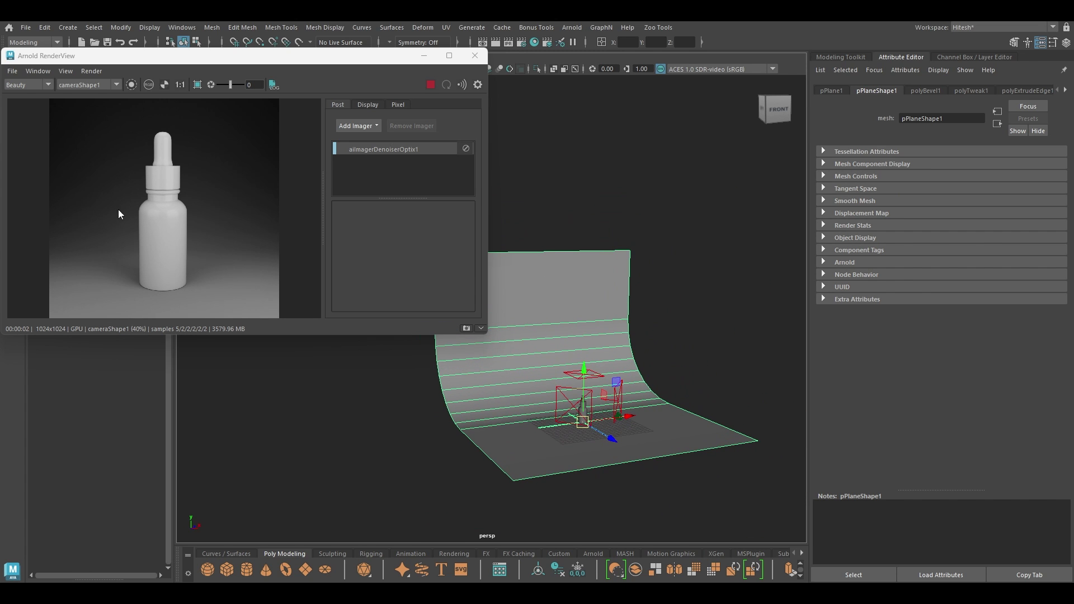
# Add an Arnold skydome light to the scene
pyautogui.click(579, 29)
pyautogui.moveTo(627, 87)
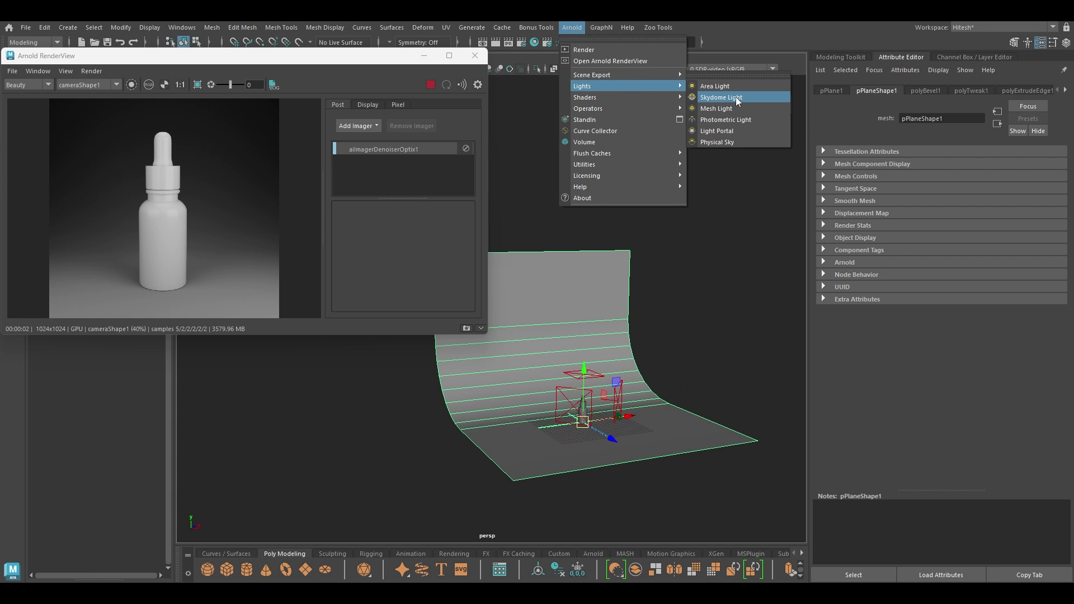
pyautogui.click(722, 98)
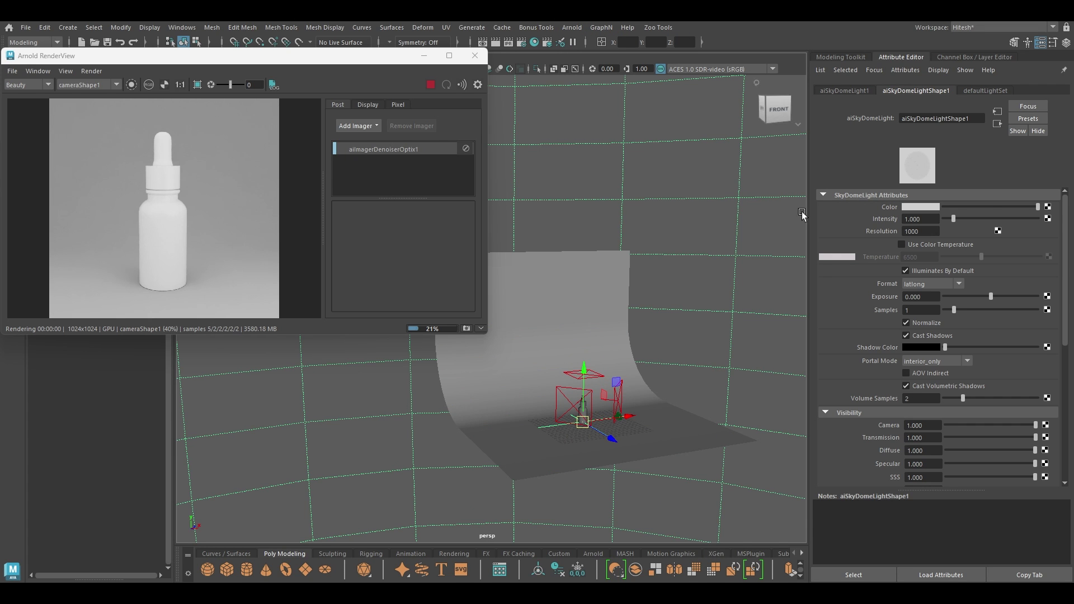
# Connect a file texture to the skydome light's color and load modern_bathroom_4k.exr from the Downloads folder
pyautogui.click(1048, 207)
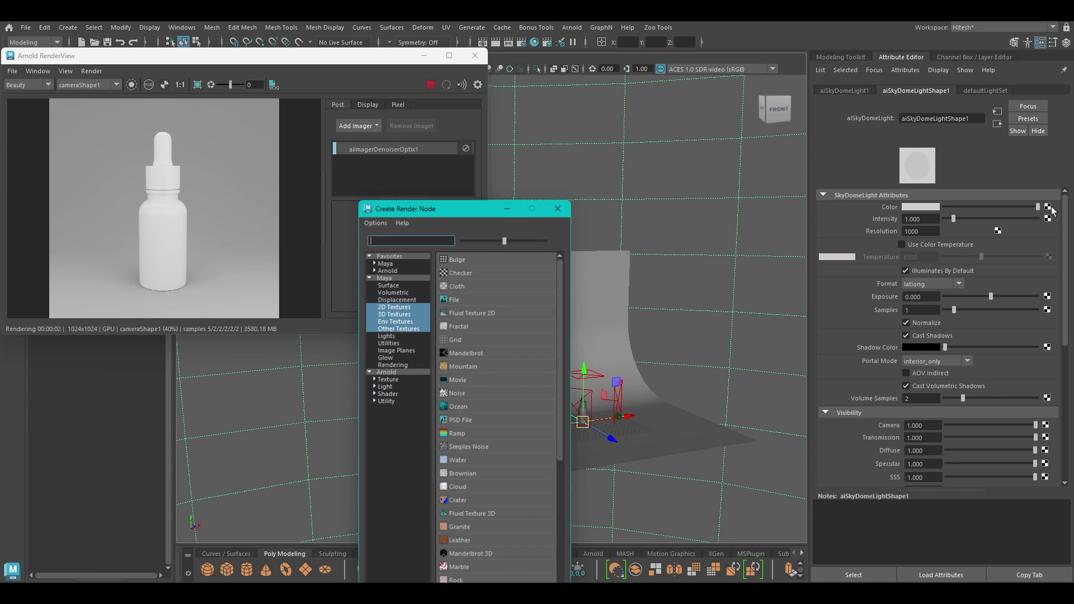
pyautogui.click(454, 307)
pyautogui.click(1050, 246)
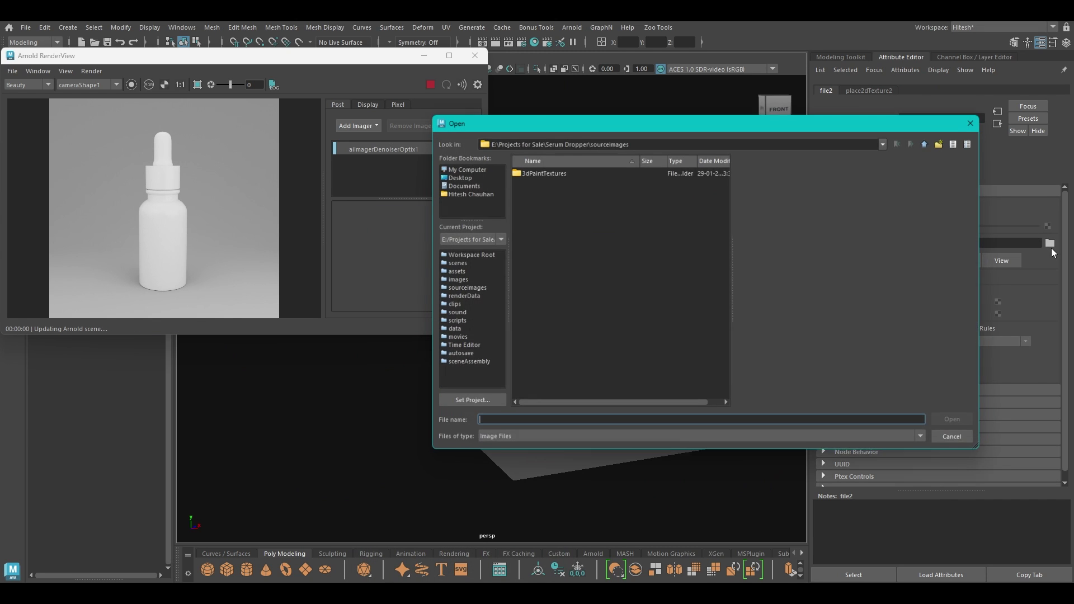
pyautogui.write('file:///C:/Users/Hitesh Chauhan/Downloads/modern_bathroom_4k.exr')
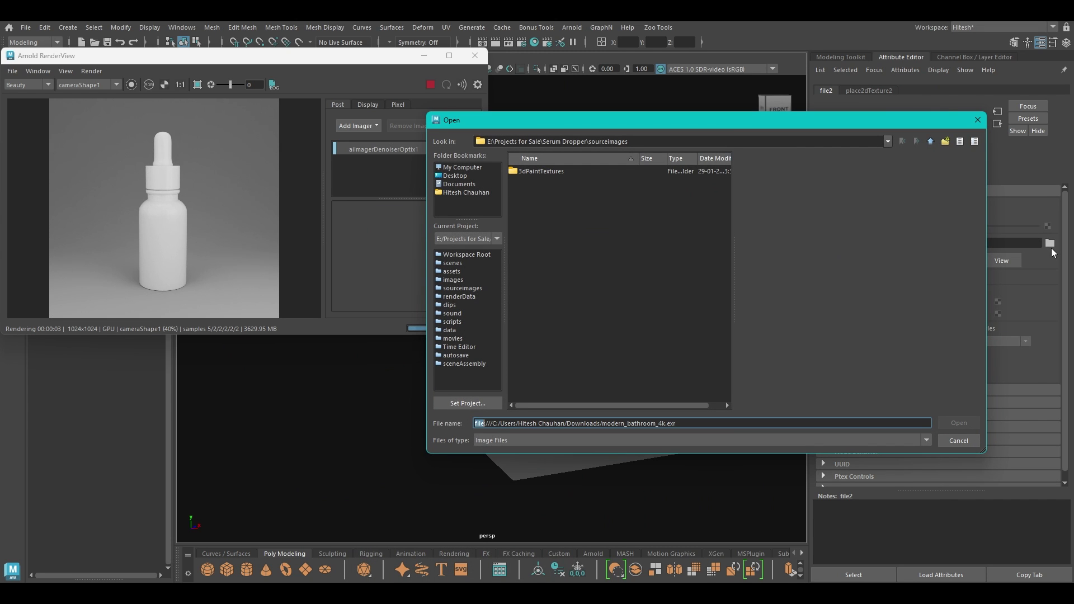
pyautogui.press('Return')
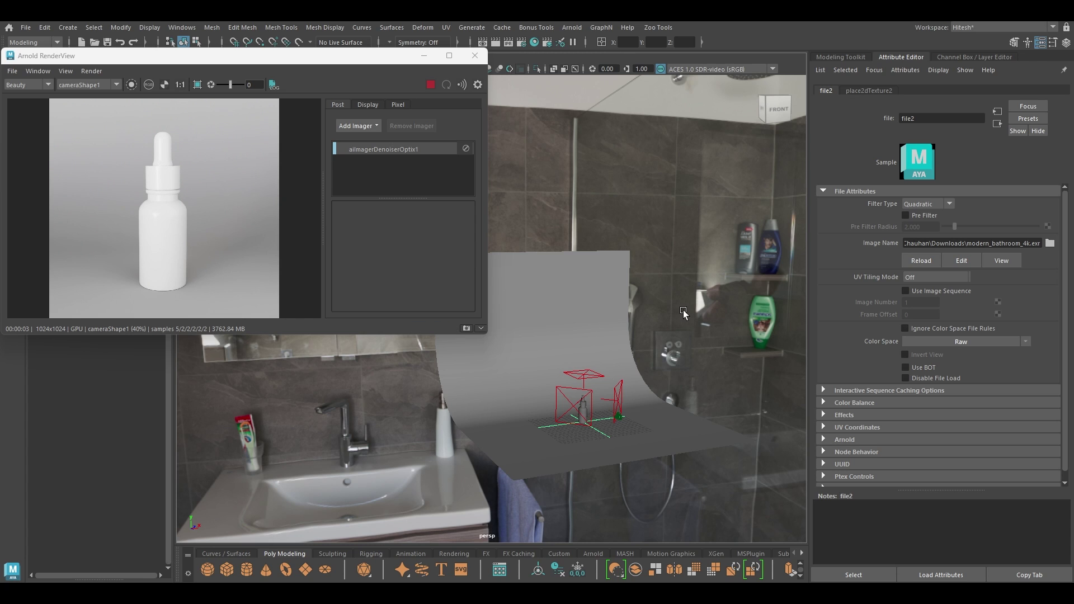
pyautogui.keyDown('alt'); pyautogui.moveTo(574, 230); pyautogui.dragTo(593, 213); pyautogui.keyUp('alt')
pyautogui.press('a')
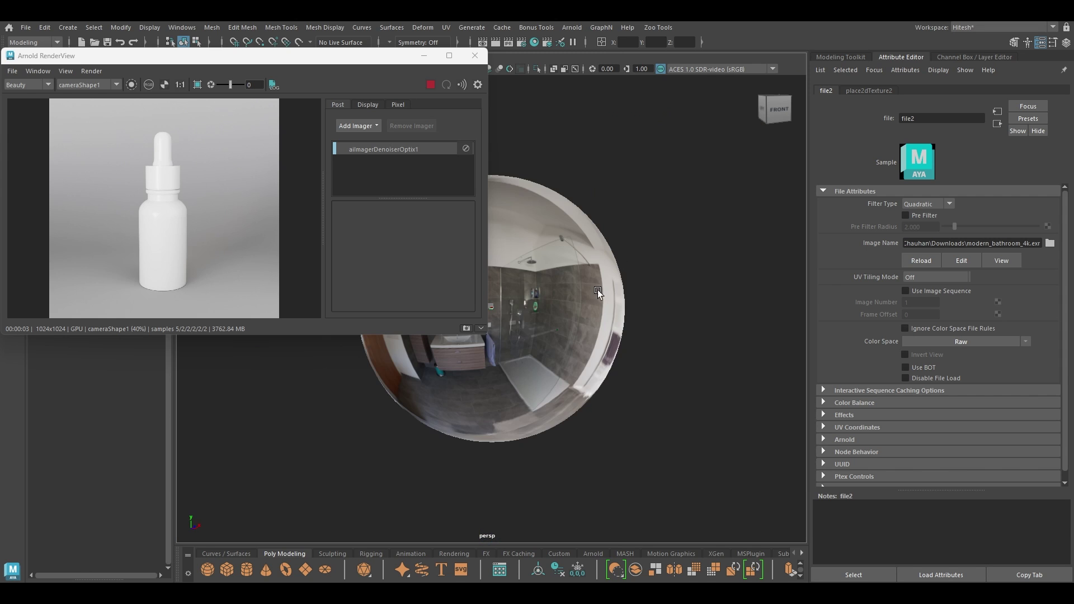
pyautogui.click(621, 343)
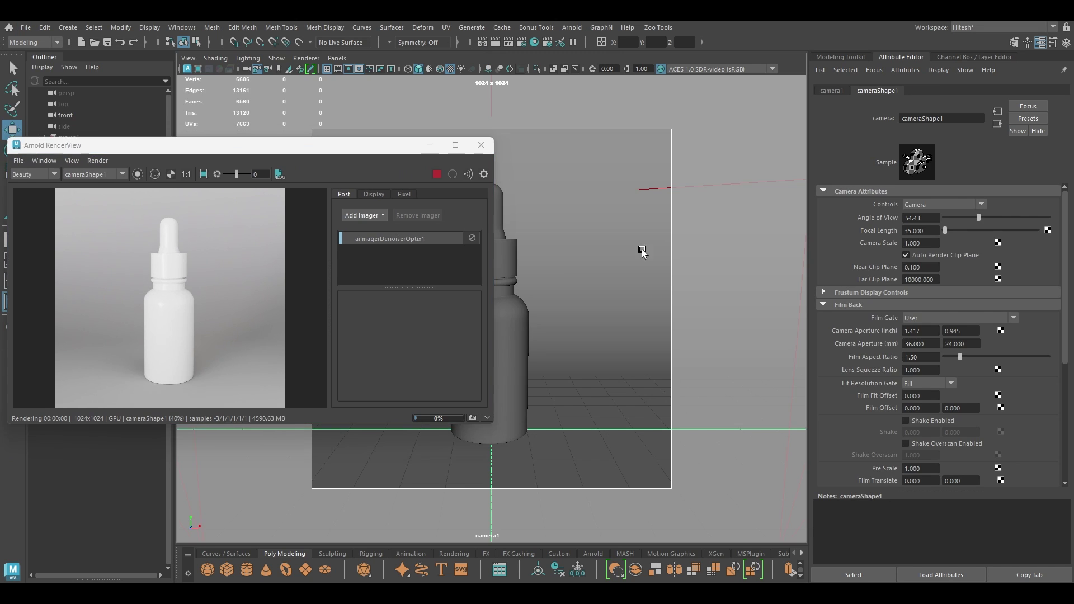
# Assign a new aiStandardSurface material to the bottle's cap in the perspective view
pyautogui.press('space')
pyautogui.moveTo(607, 246)
pyautogui.mouseDown()
pyautogui.moveTo(612, 187)
pyautogui.moveTo(595, 253)
pyautogui.mouseUp()
pyautogui.keyDown('alt'); pyautogui.moveTo(597, 254); pyautogui.dragTo(601, 295, button='right'); pyautogui.keyUp('alt')
pyautogui.click(601, 295)
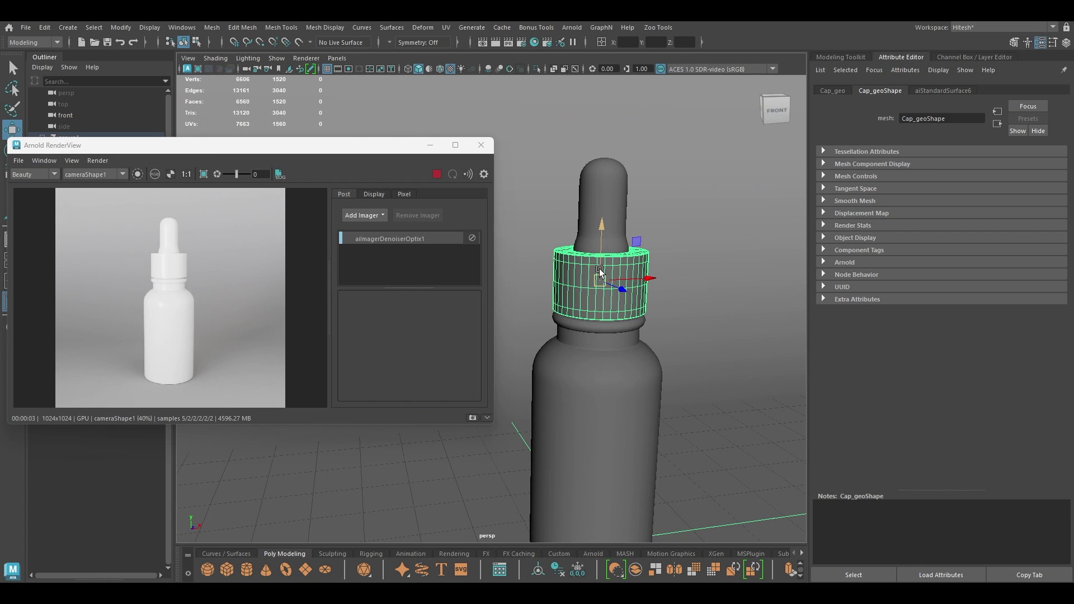
pyautogui.rightClick(598, 279)
pyautogui.click(595, 551)
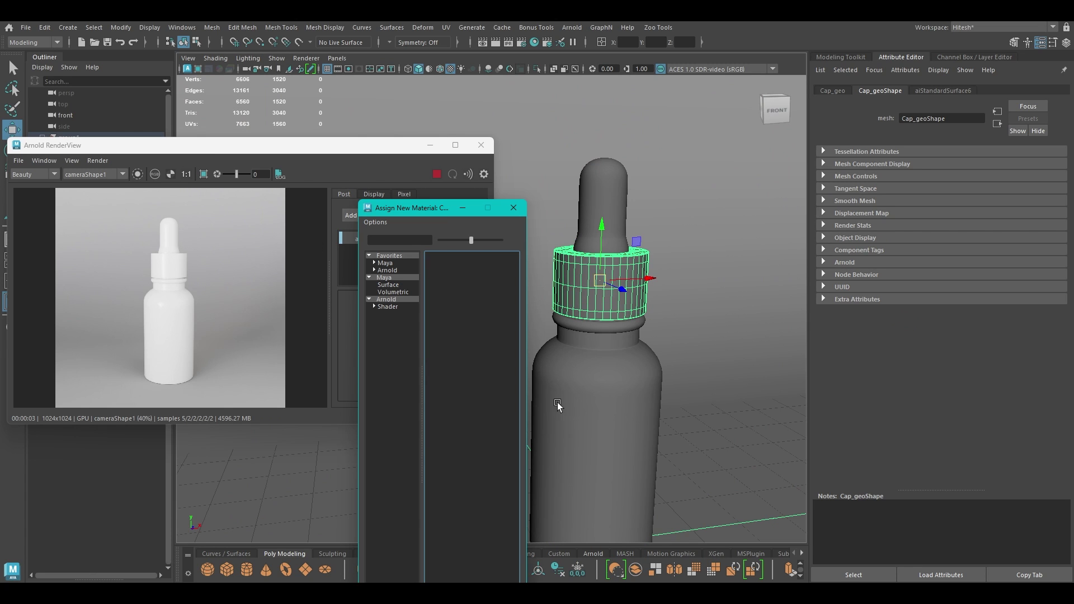
pyautogui.click(386, 300)
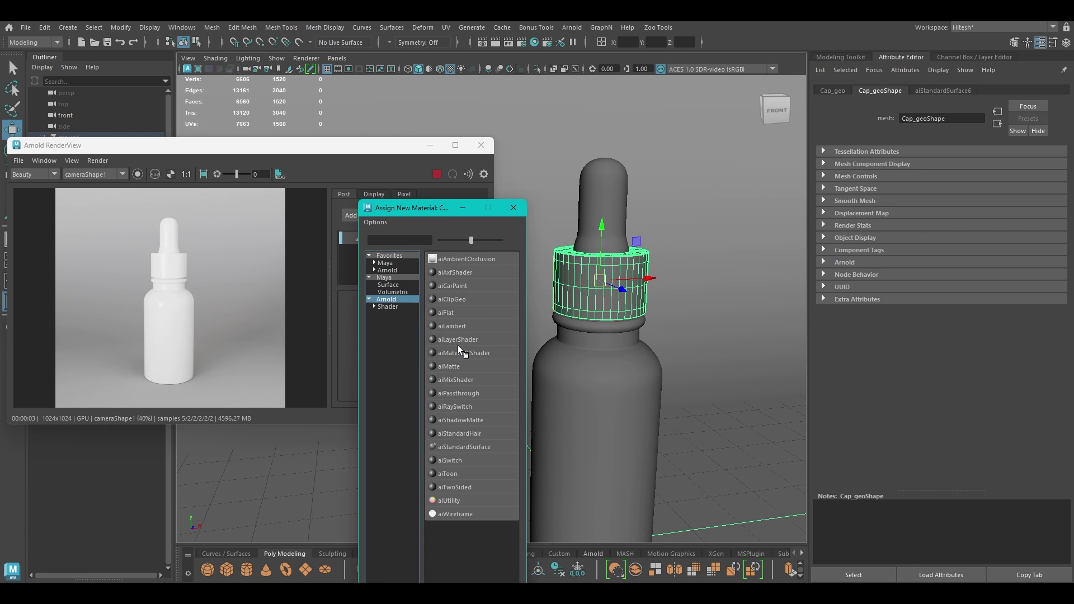
pyautogui.click(460, 446)
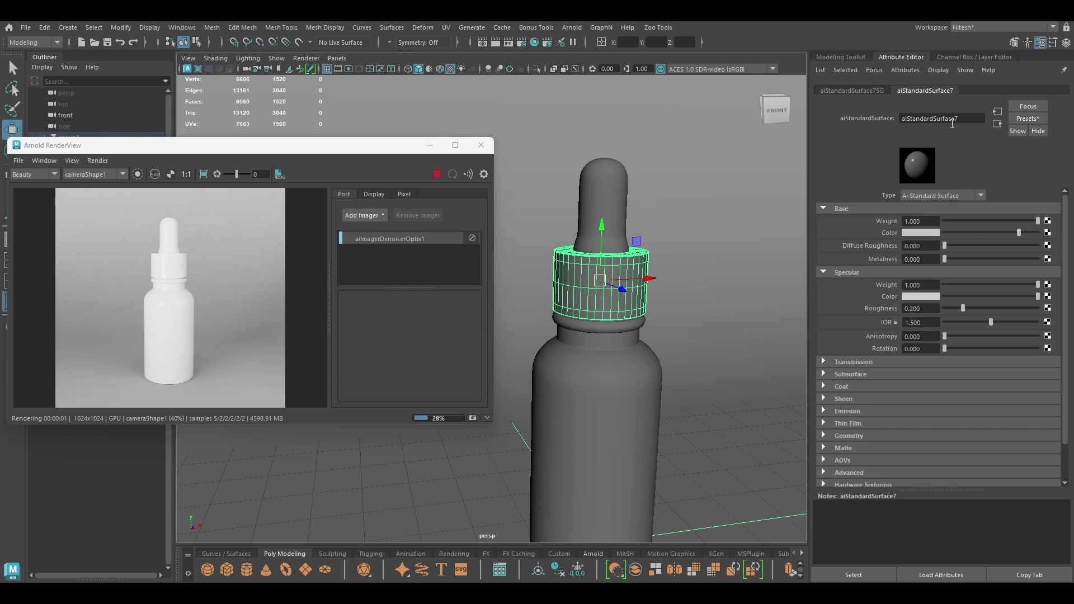
# Rename the cap's new material as Top
pyautogui.doubleClick(942, 119)
pyautogui.write('Top')
pyautogui.press('Return')
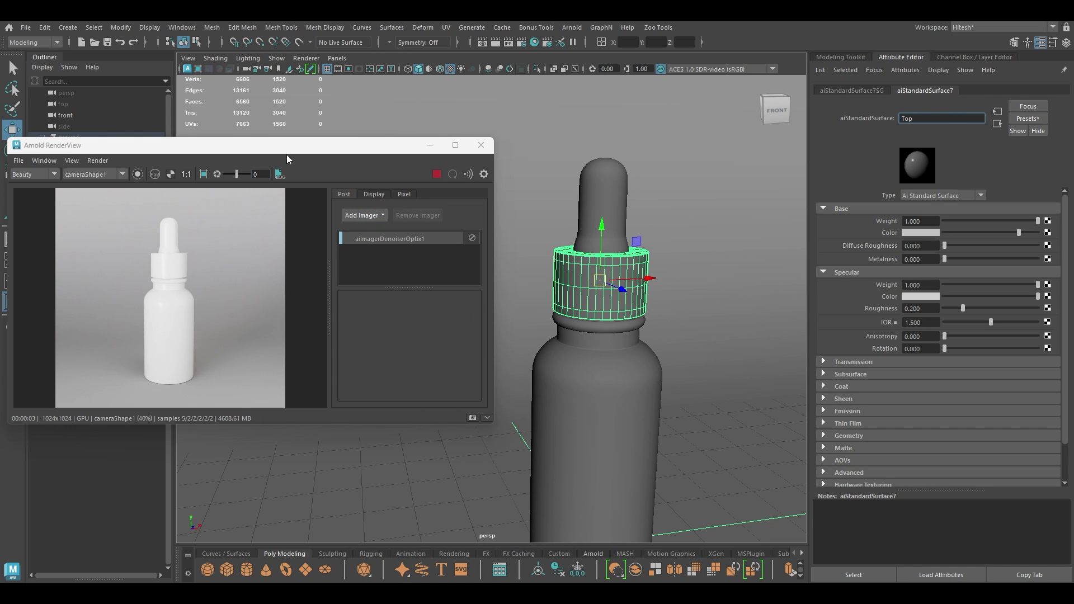
# Rename the cap's material as Cap_Mat
pyautogui.moveTo(289, 147); pyautogui.dragTo(319, 251)
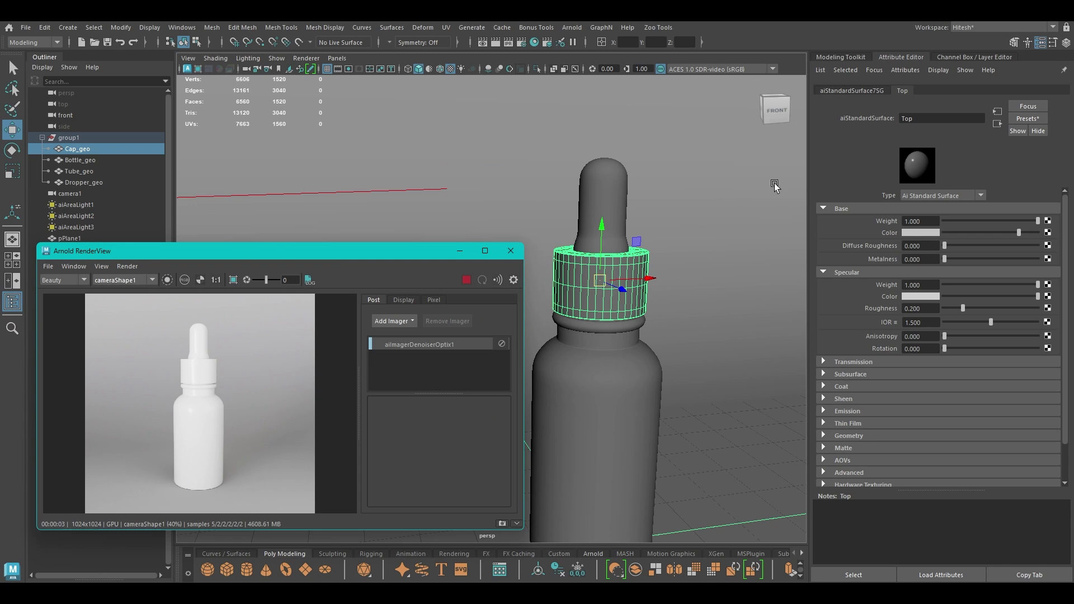
pyautogui.doubleClick(917, 119)
pyautogui.write('Cap')
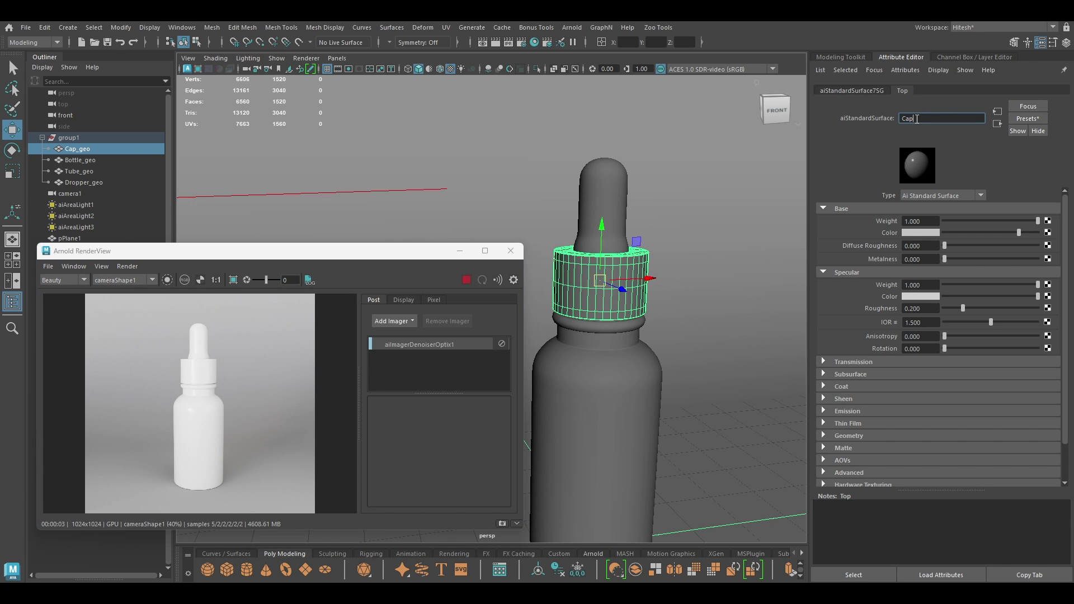
pyautogui.write('_Mat')
pyautogui.press('Return')
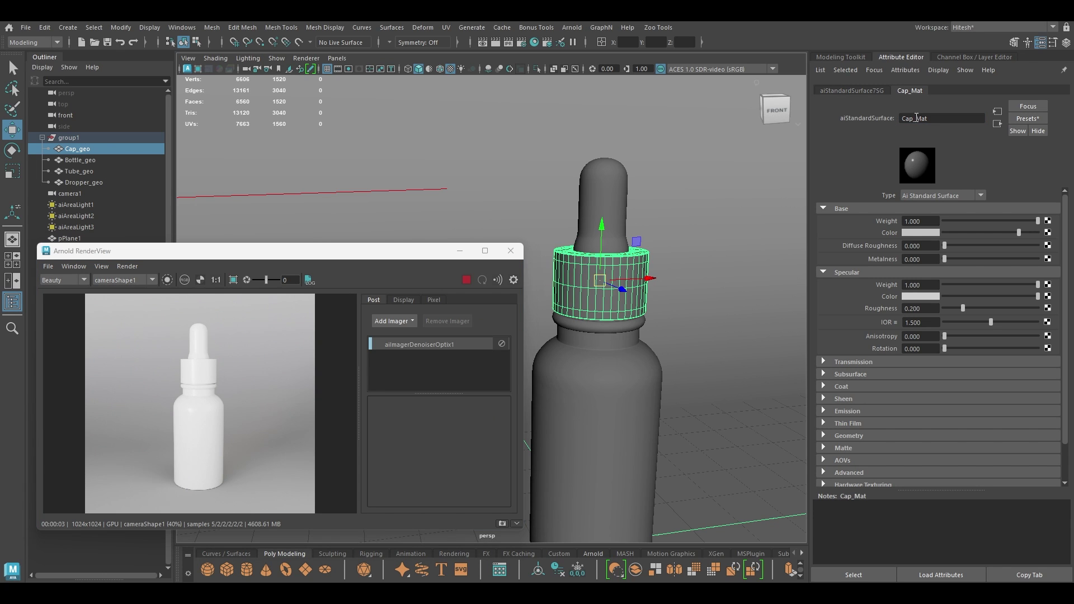
pyautogui.moveTo(296, 252); pyautogui.dragTo(345, 167)
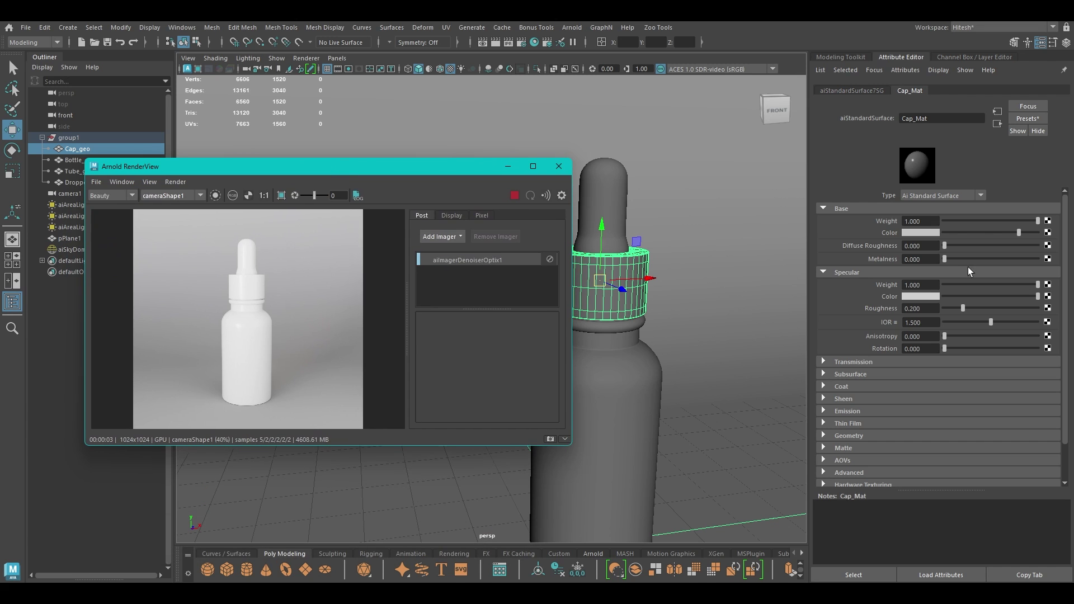
# Set the cap material's base color to a dark reddish brown with hue 16.844, saturation 0.510 and value 0.107
pyautogui.click(929, 232)
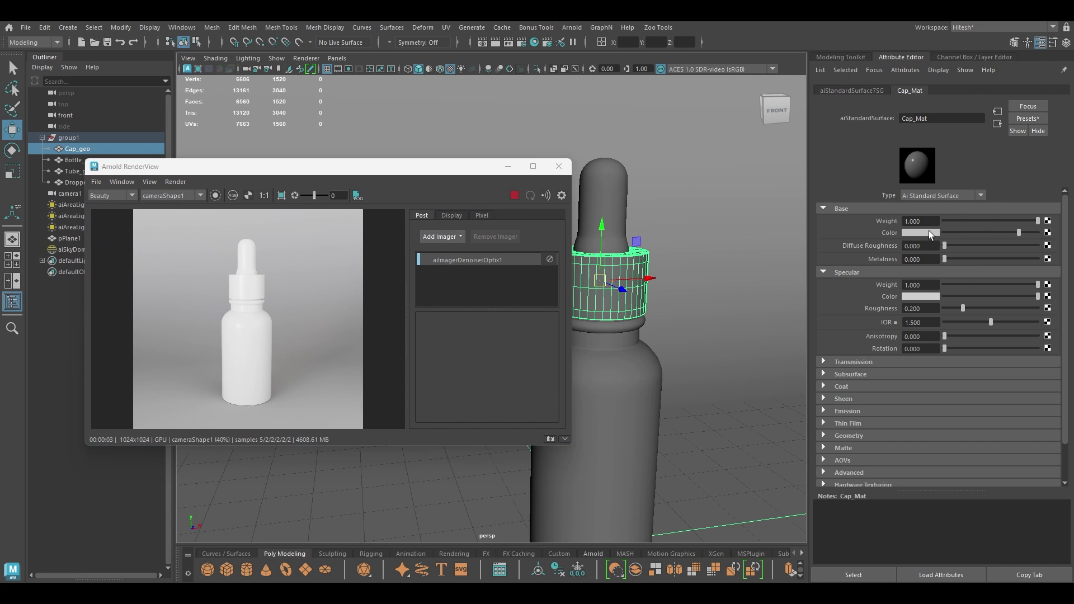
pyautogui.click(1036, 228)
pyautogui.moveTo(1020, 238); pyautogui.dragTo(1010, 233)
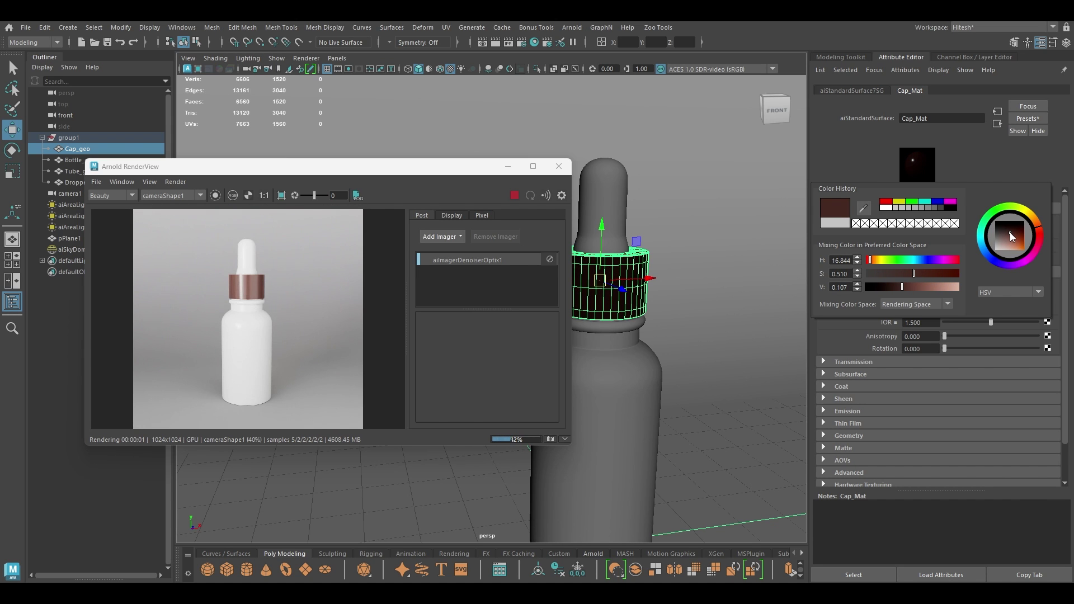
# Set the cap material's metalness to about 0.376 and its specular roughness to 0.25
pyautogui.moveTo(945, 259); pyautogui.dragTo(978, 258)
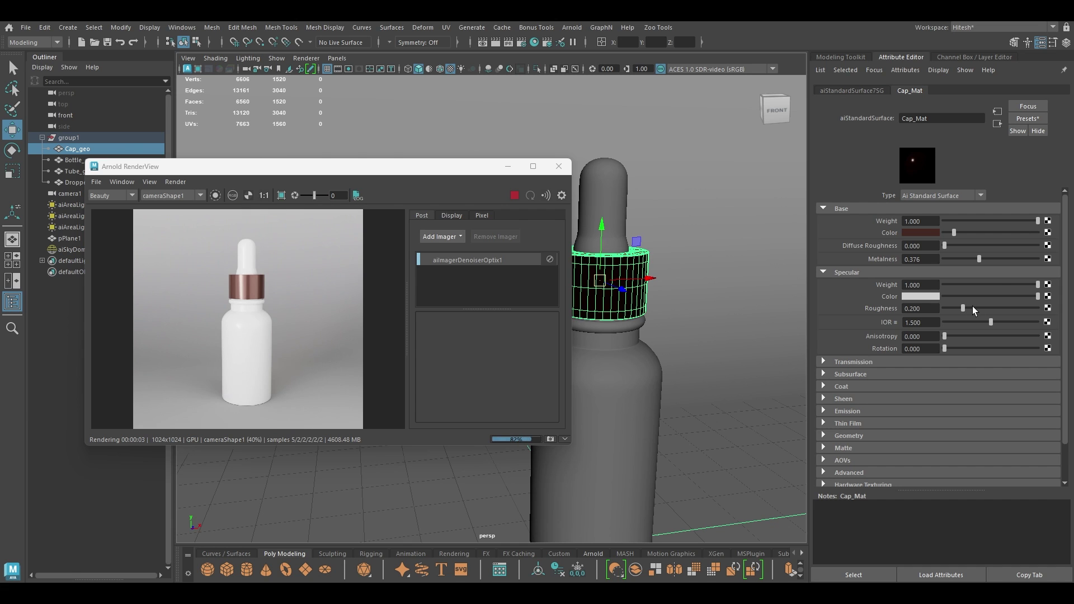
pyautogui.moveTo(974, 306); pyautogui.dragTo(978, 306)
pyautogui.doubleClick(921, 309)
pyautogui.write('0.25')
pyautogui.press('Return')
# Increase the saturation of the cap material's base color for a richer copper brown
pyautogui.click(927, 232)
pyautogui.moveTo(919, 275); pyautogui.dragTo(924, 274)
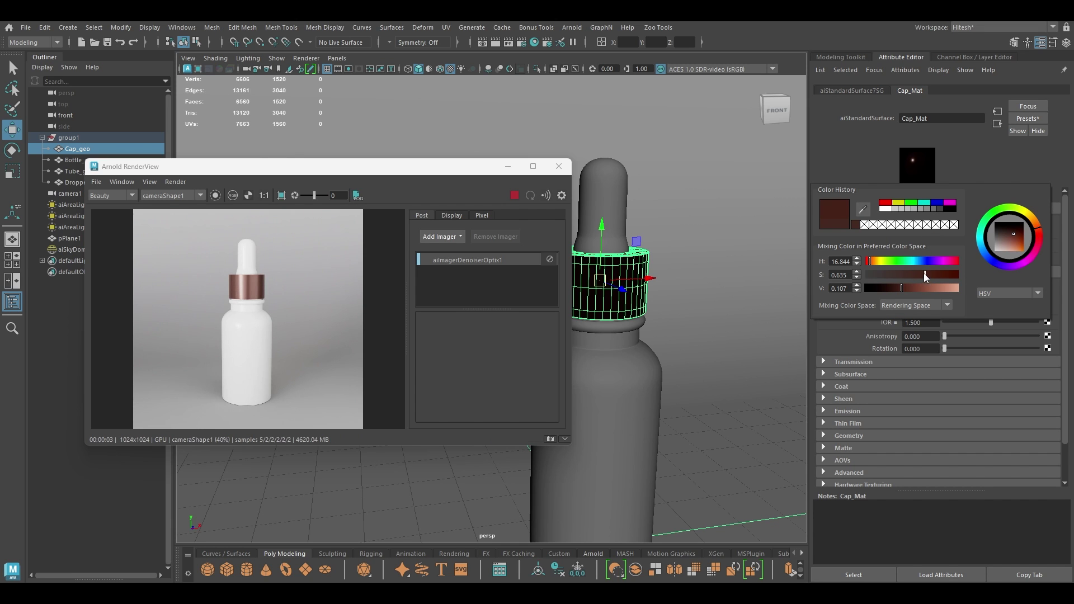
pyautogui.click(1019, 233)
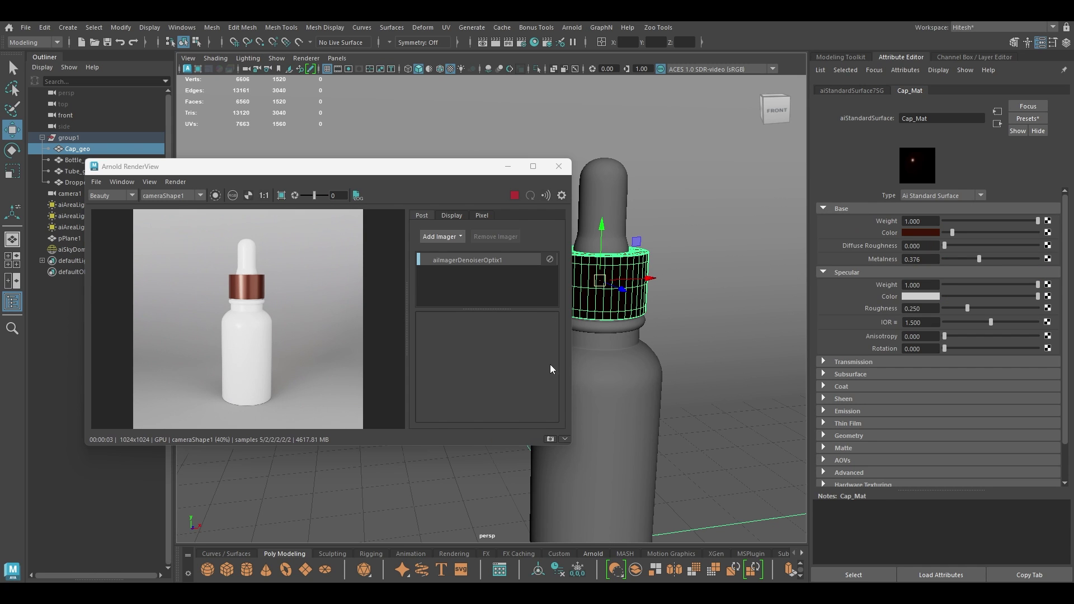
# Assign a new aiStandardSurface material to the dropper bulb above the cap
pyautogui.click(620, 387)
pyautogui.click(606, 194)
pyautogui.rightClick(607, 195)
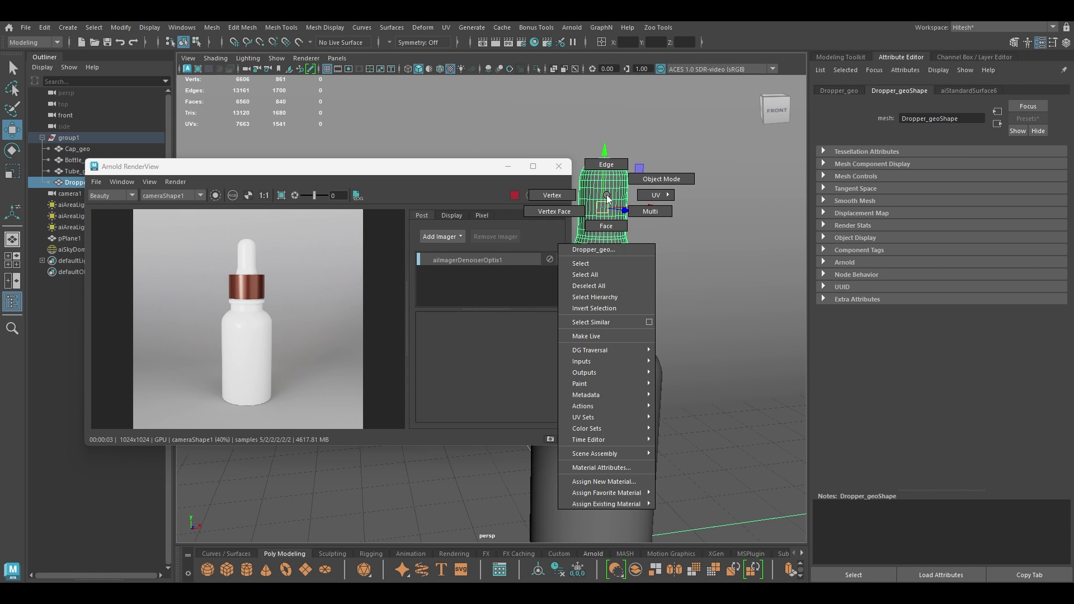
pyautogui.click(608, 470)
pyautogui.rightClick(612, 215)
pyautogui.click(607, 502)
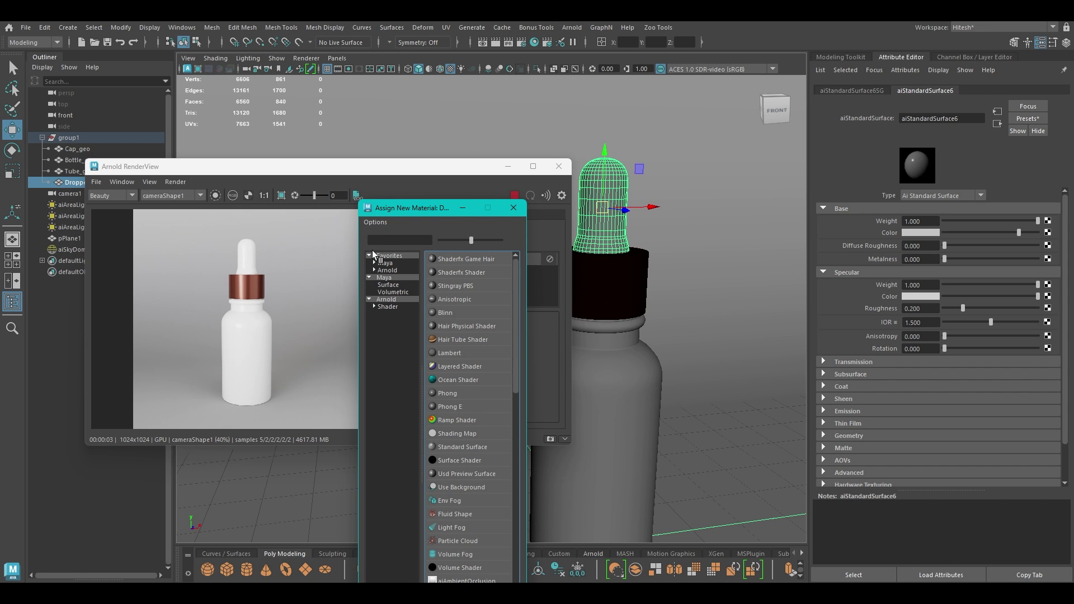
pyautogui.click(465, 447)
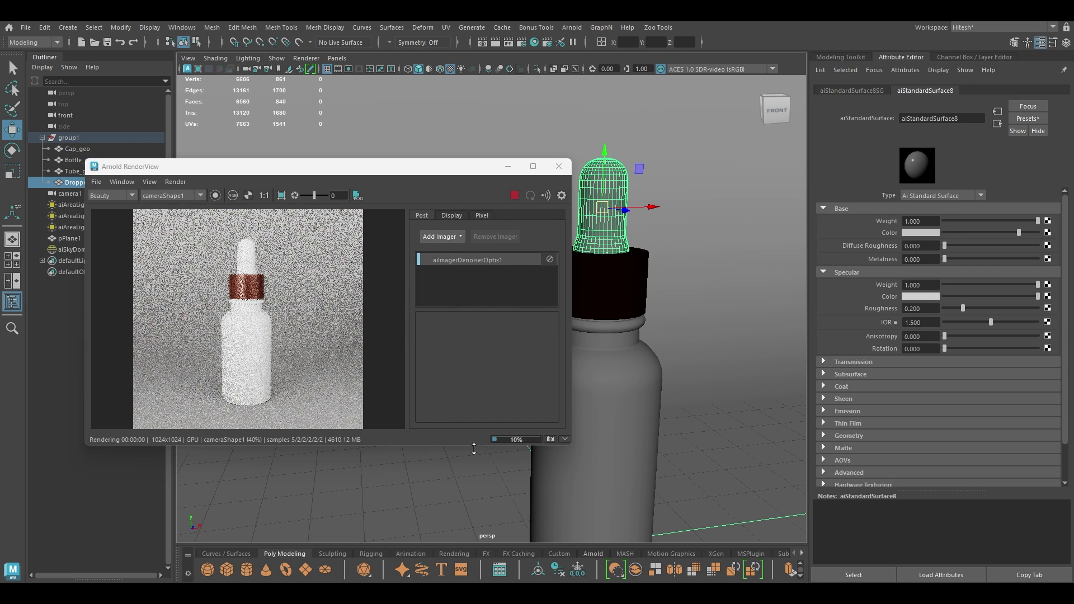
# Rename the dropper's material as Dropper_Mat
pyautogui.doubleClick(945, 118)
pyautogui.write('Dropper')
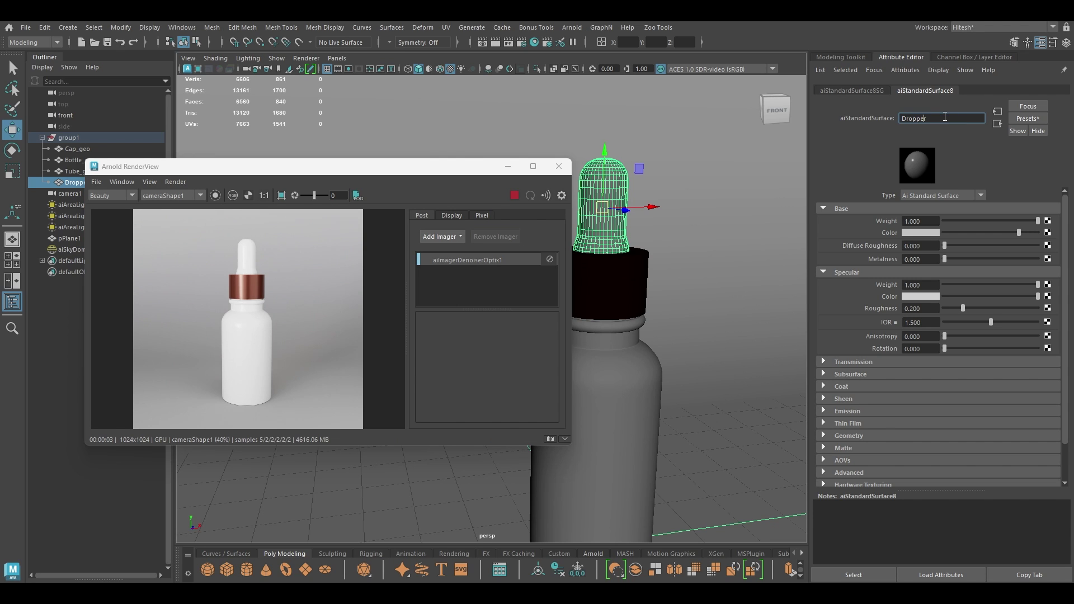
pyautogui.write('_Mat')
pyautogui.press('Return')
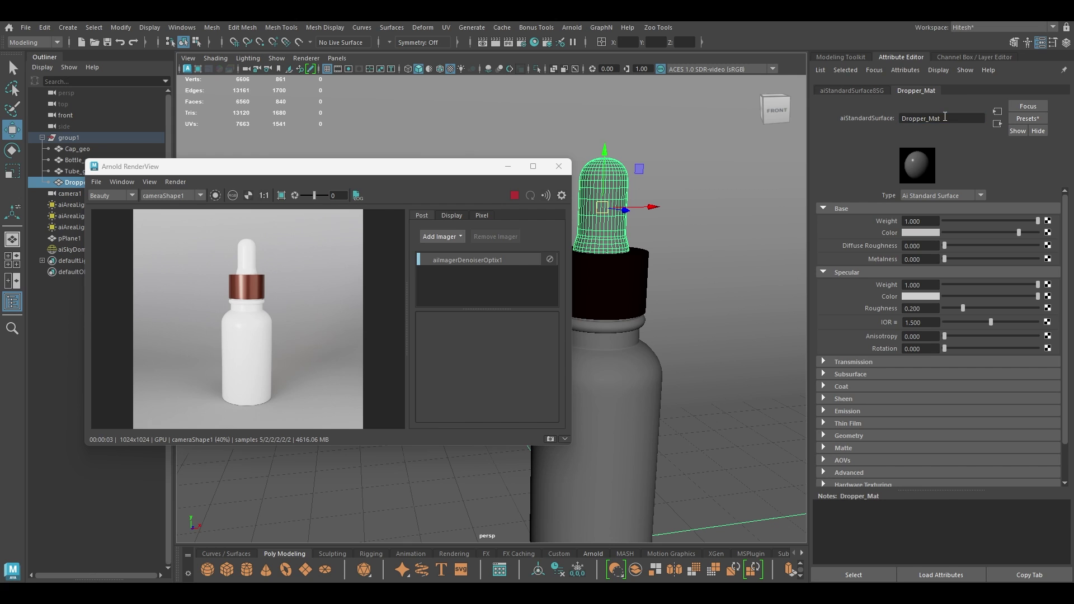
# Brighten Dropper_Mat's base color to full white and set its specular roughness to 0.15
pyautogui.moveTo(1019, 233); pyautogui.dragTo(1038, 233)
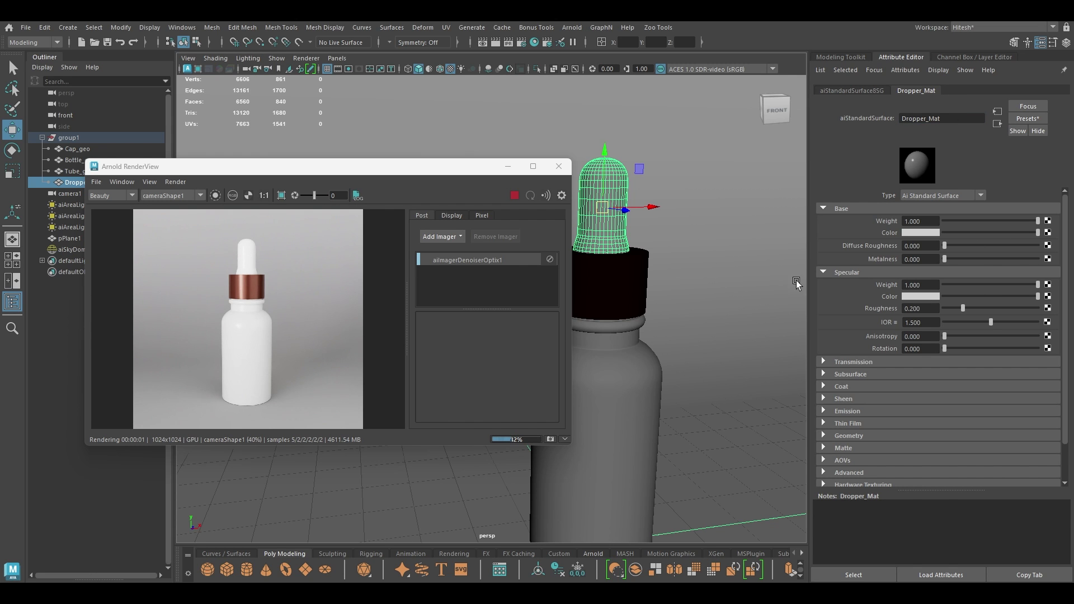
pyautogui.click(928, 308)
pyautogui.write('0.15')
pyautogui.press('Return')
pyautogui.scroll(-2, 908, 357)
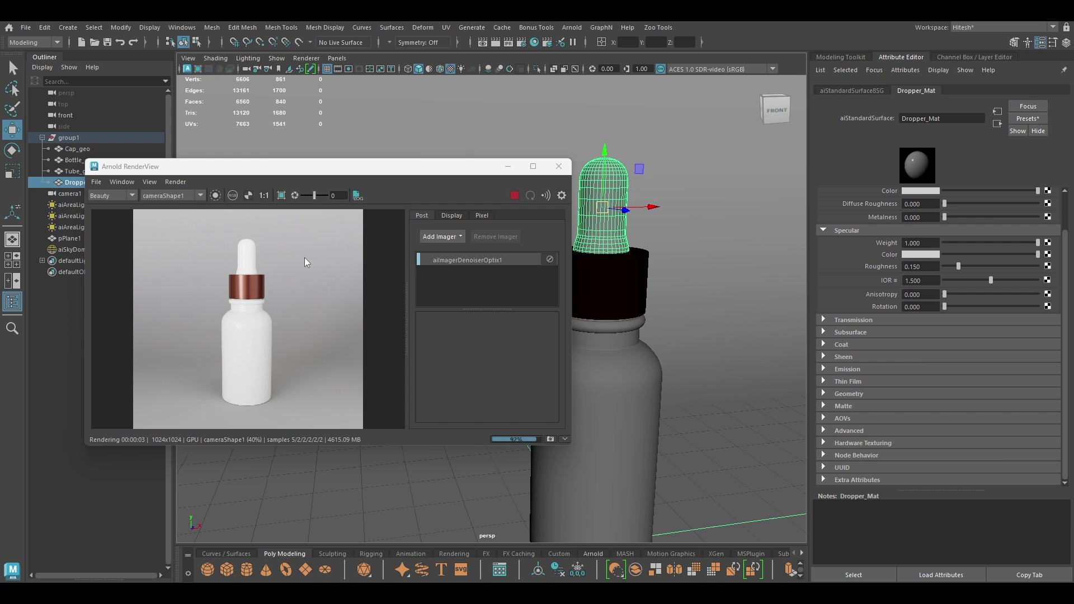
pyautogui.scroll(5, 253, 264)
pyautogui.scroll(-5, 238, 257)
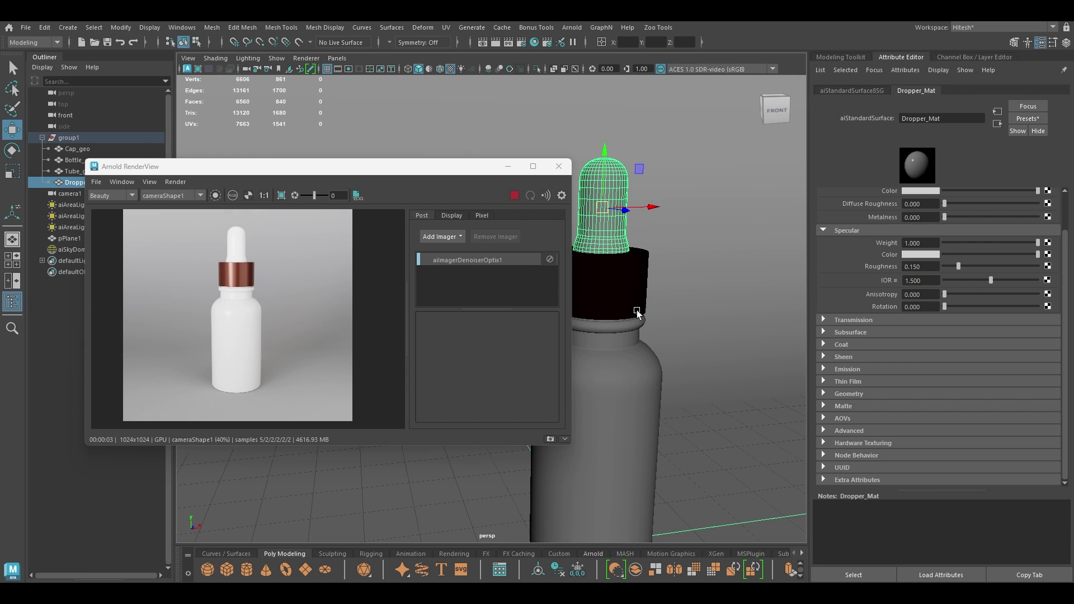
# Assign a new aiStandardSurface material to the bottle body and name it Bottle_Mat
pyautogui.click(620, 333)
pyautogui.moveTo(619, 332); pyautogui.dragTo(623, 553, button='right')
pyautogui.click(387, 300)
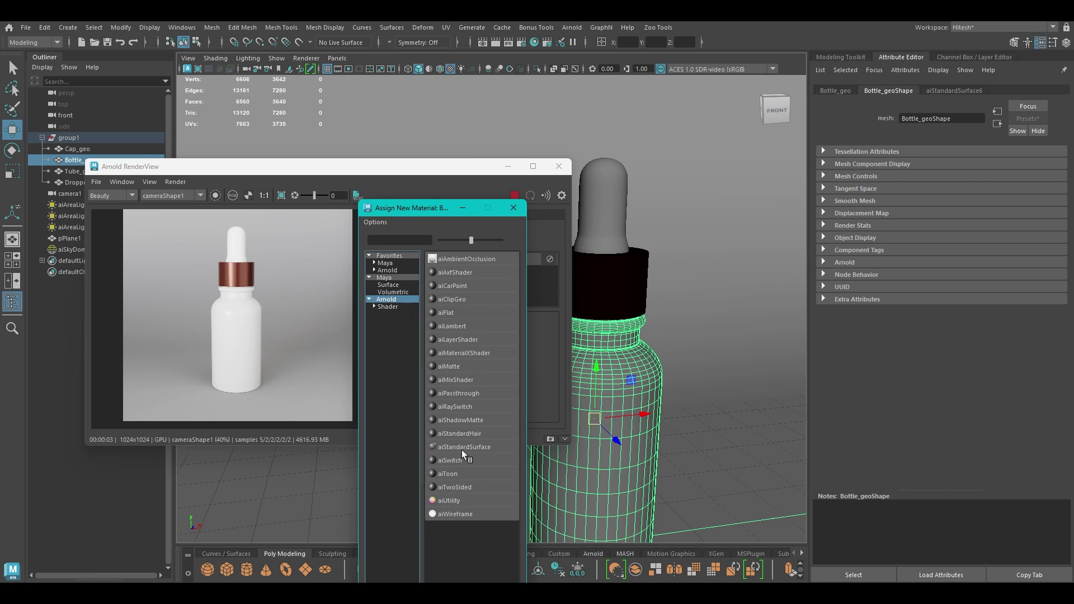
pyautogui.click(470, 446)
pyautogui.click(932, 115)
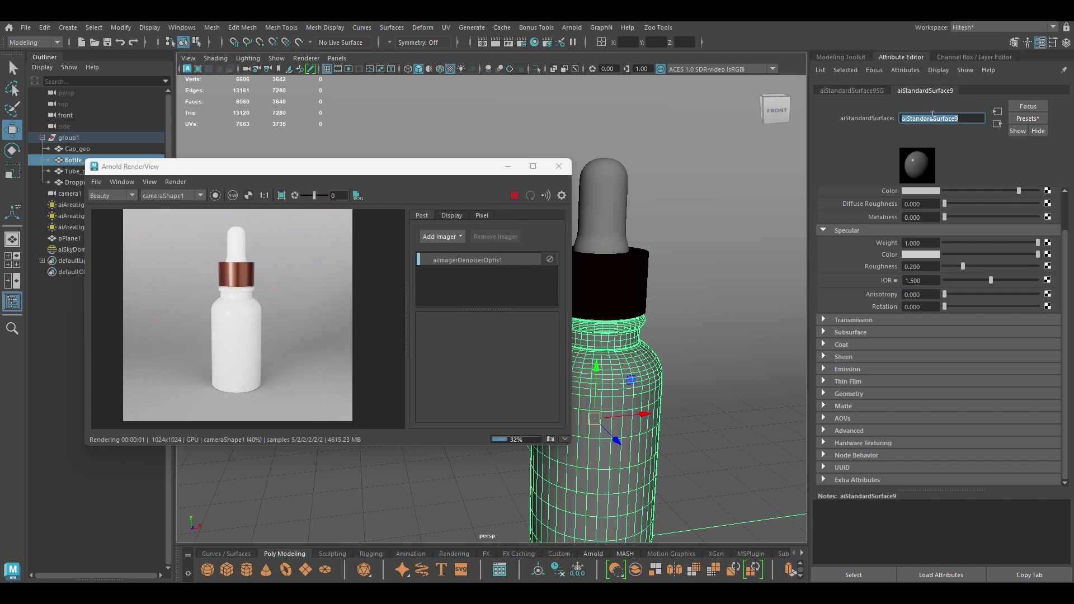
pyautogui.write('Bottle_Mat')
pyautogui.press('Return')
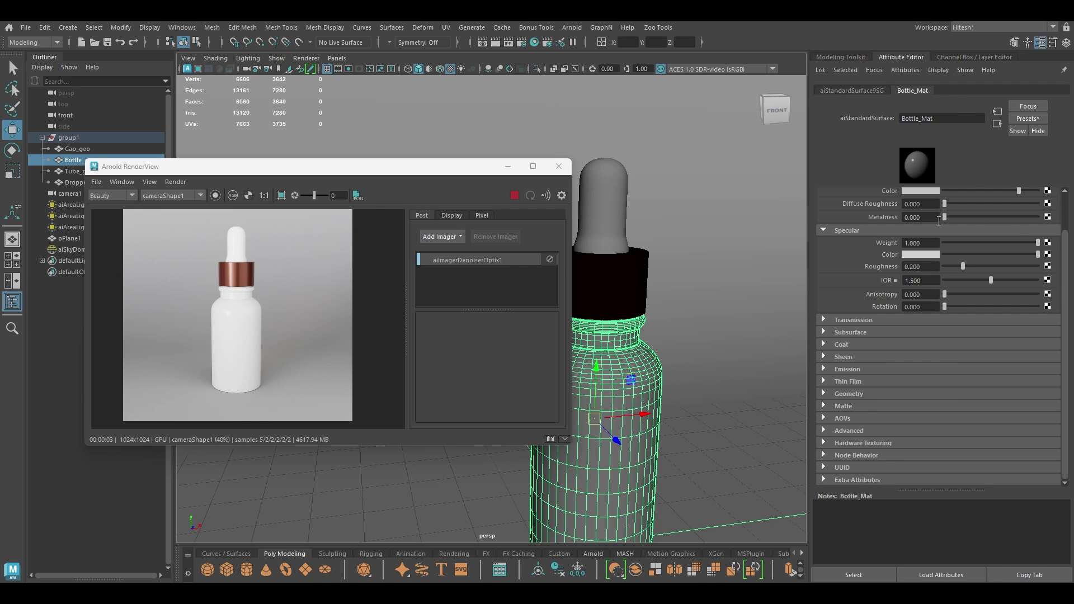
# Apply a material preset that gives Bottle_Mat a translucent, frosted green glass look
pyautogui.scroll(2, 923, 229)
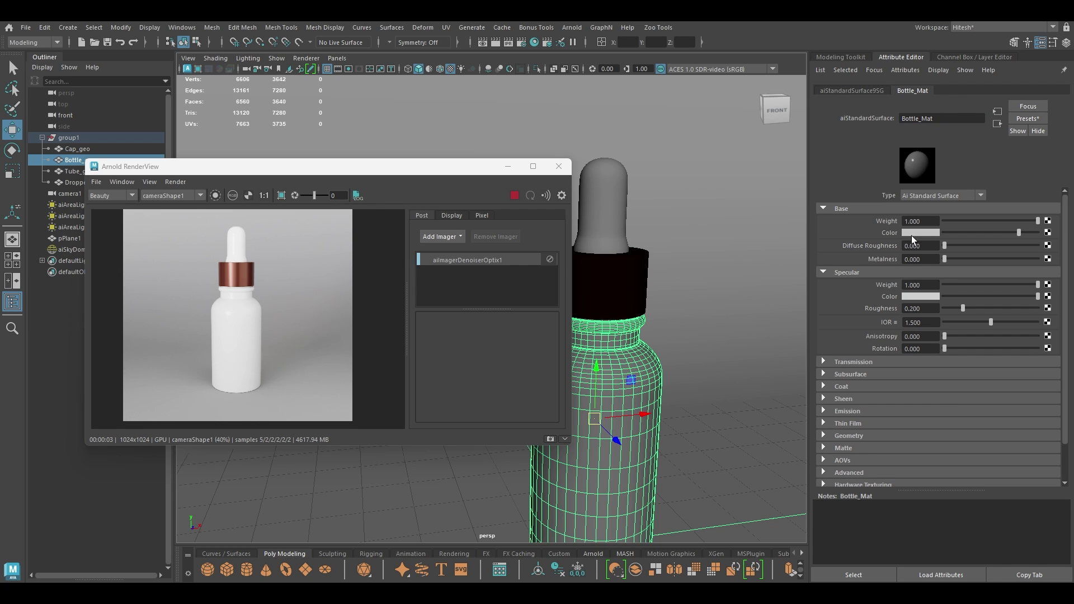
pyautogui.click(1029, 119)
pyautogui.moveTo(993, 308)
pyautogui.click(868, 309)
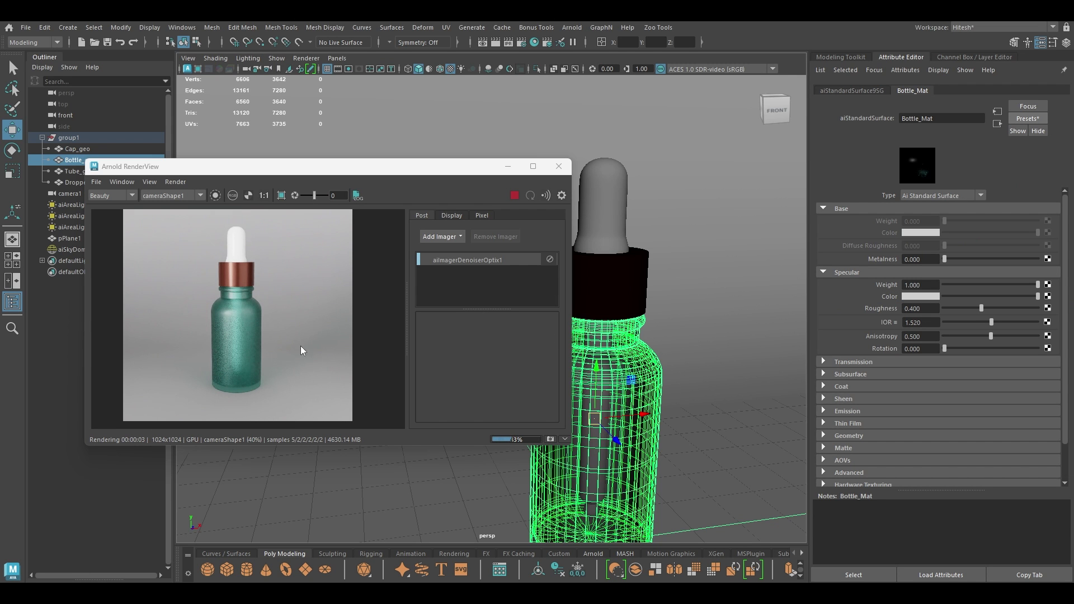
# Change Bottle_Mat's transmission color from the green tint to a pale warm beige at full value
pyautogui.click(855, 373)
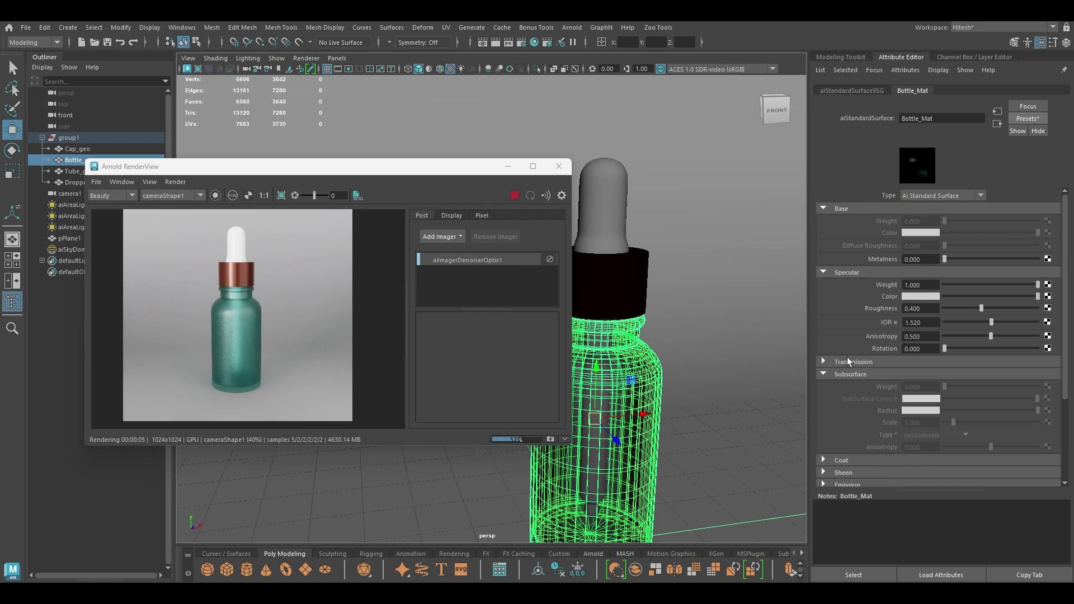
pyautogui.click(856, 362)
pyautogui.click(920, 386)
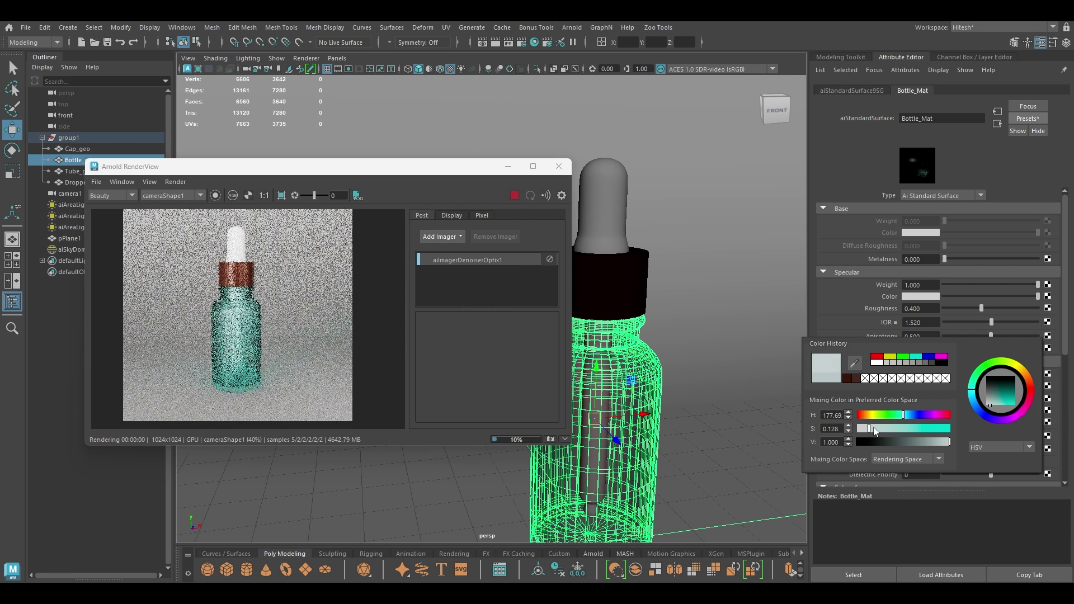
pyautogui.moveTo(871, 430); pyautogui.dragTo(855, 432)
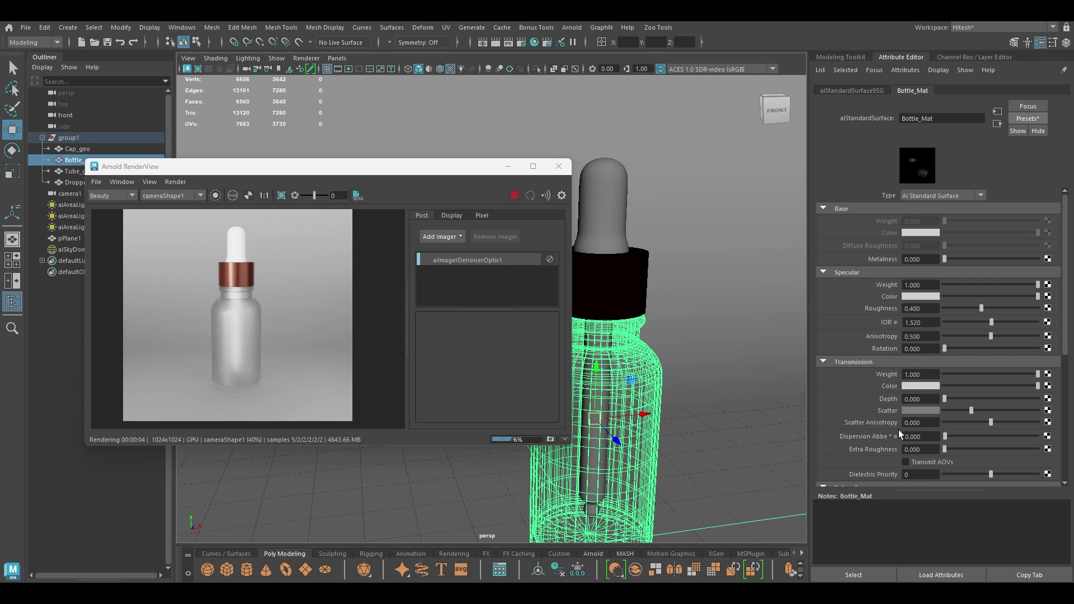
pyautogui.click(927, 385)
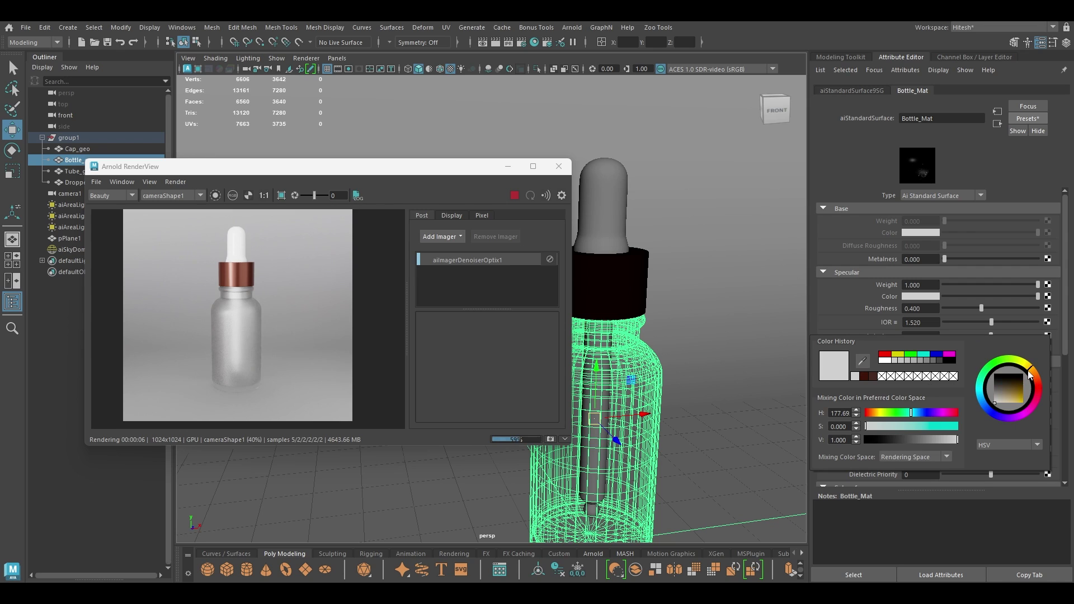
pyautogui.moveTo(1019, 385)
pyautogui.mouseDown()
pyautogui.moveTo(1006, 401)
pyautogui.moveTo(999, 394)
pyautogui.moveTo(1001, 407)
pyautogui.mouseUp()
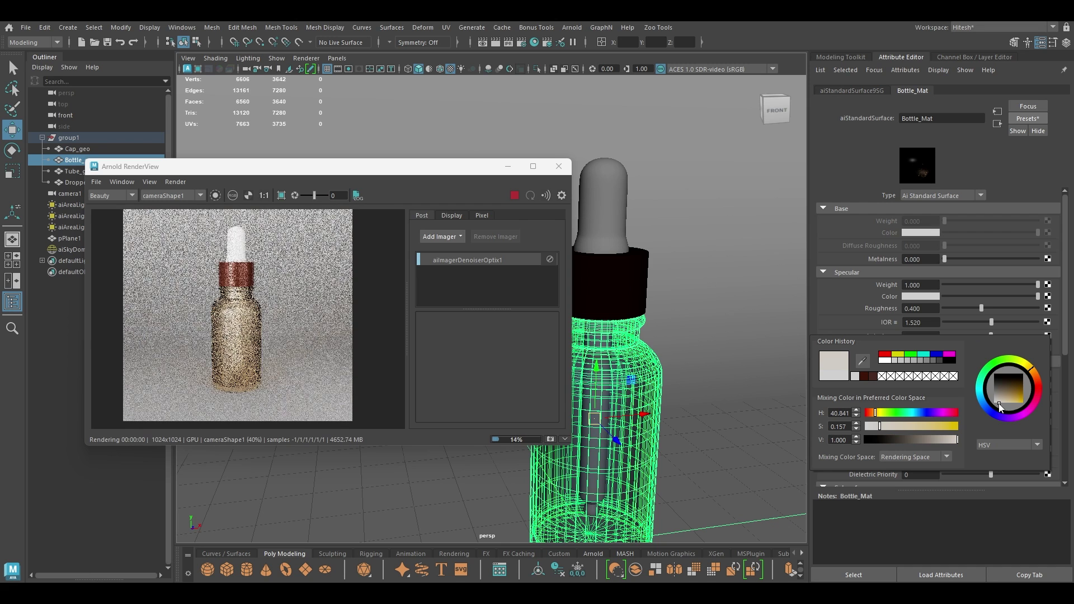
pyautogui.moveTo(1001, 407); pyautogui.dragTo(998, 407)
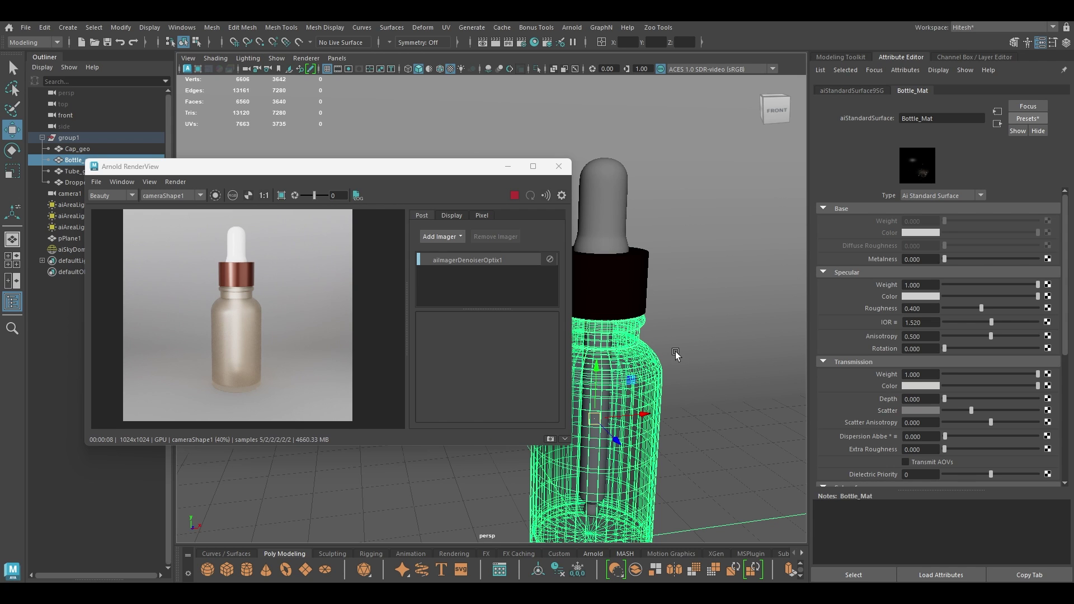
# Set Dropper_Mat's base color to a warm cream matching the bottle's tint, with more saturation than the recent beige swatch
pyautogui.click(613, 224)
pyautogui.rightClick(612, 224)
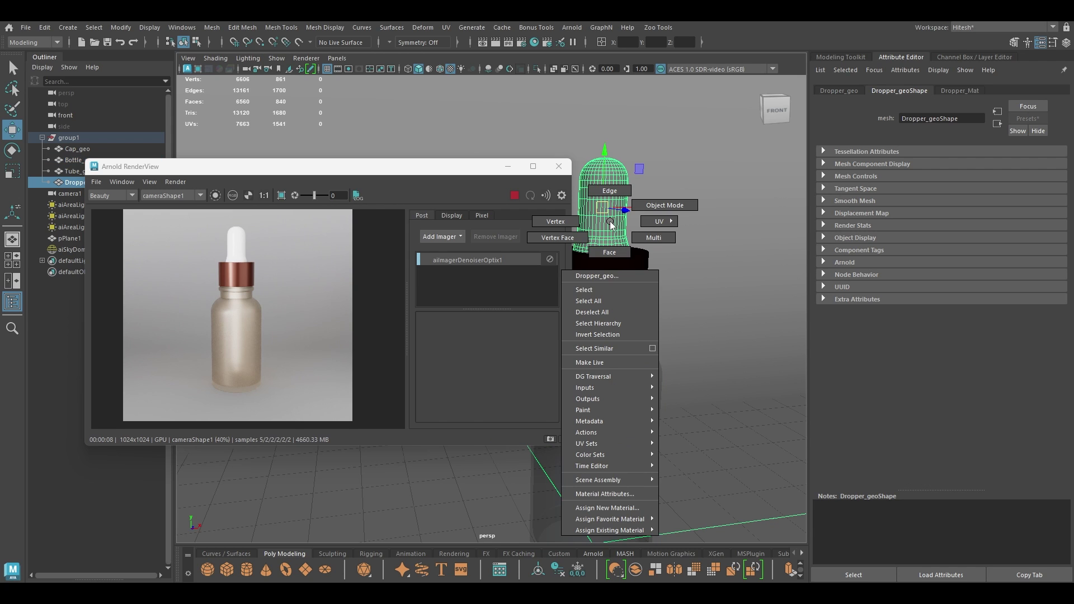
pyautogui.click(615, 496)
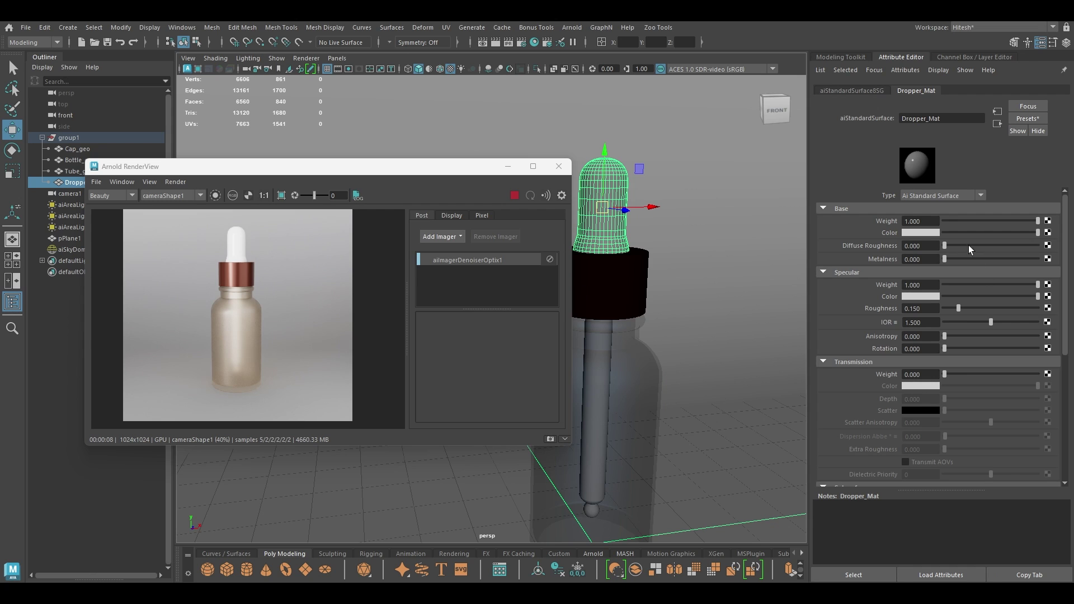
pyautogui.click(921, 233)
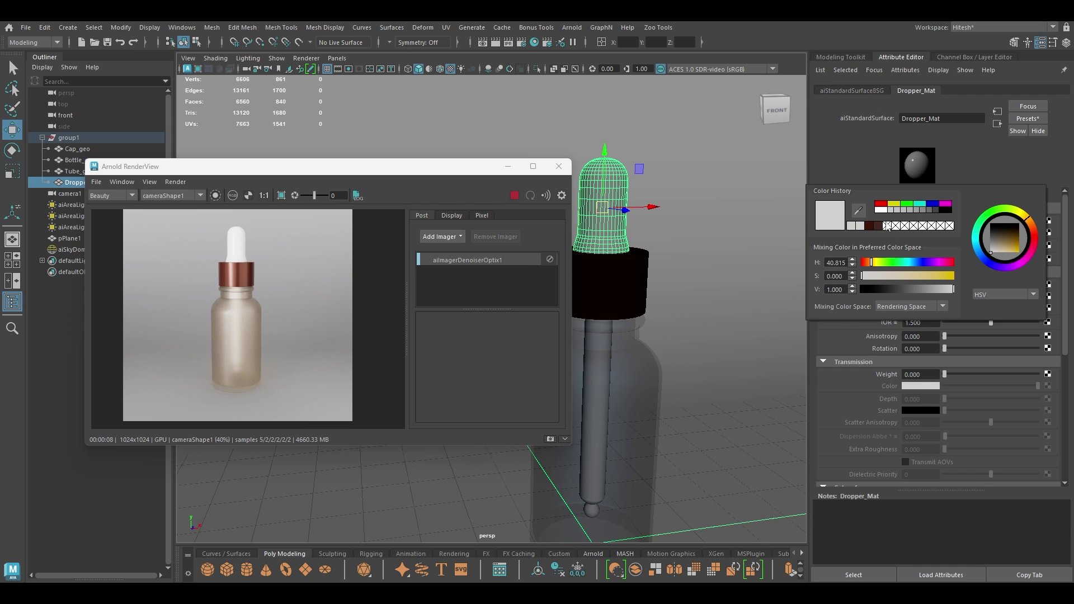
pyautogui.click(851, 227)
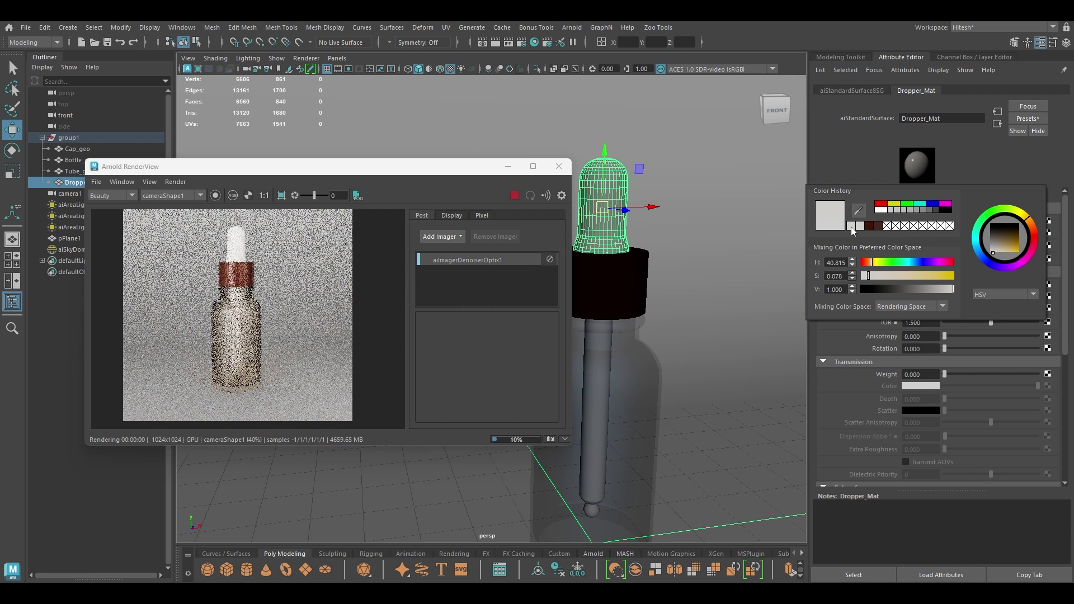
pyautogui.moveTo(885, 277); pyautogui.dragTo(899, 281)
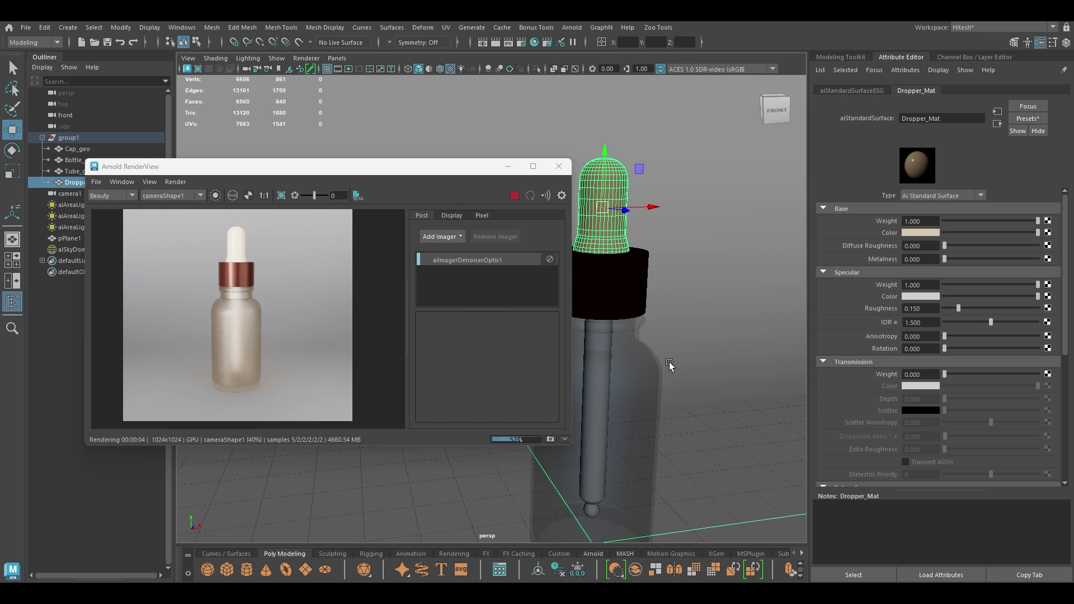
pyautogui.keyDown('alt'); pyautogui.moveTo(669, 361); pyautogui.dragTo(670, 356); pyautogui.keyUp('alt')
pyautogui.keyDown('alt'); pyautogui.moveTo(670, 356); pyautogui.dragTo(674, 291, button='middle'); pyautogui.keyUp('alt')
pyautogui.keyDown('alt'); pyautogui.moveTo(674, 291); pyautogui.dragTo(676, 311, button='right'); pyautogui.keyUp('alt')
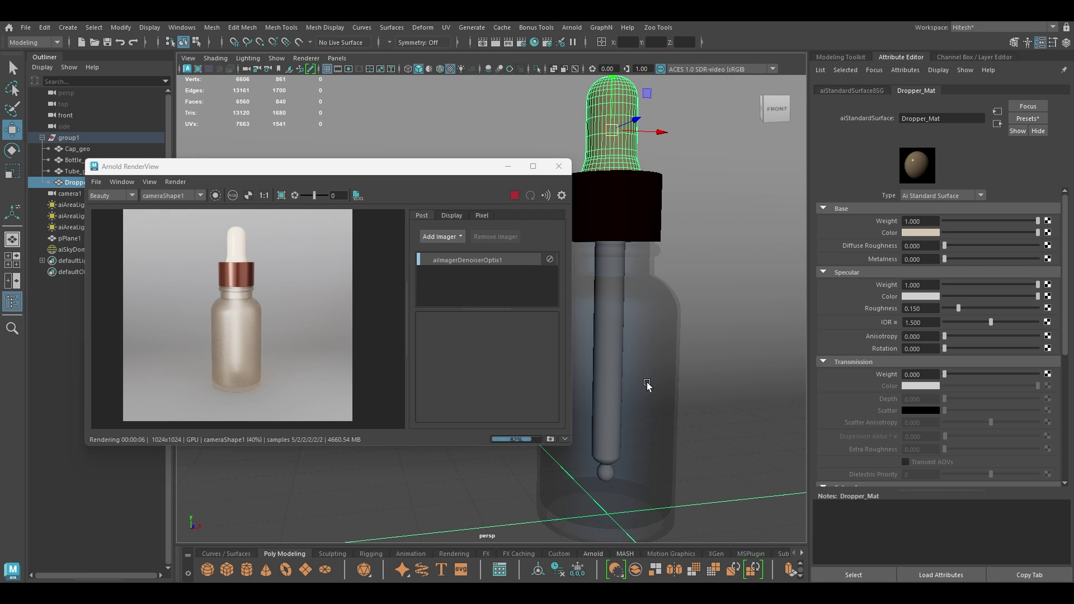
pyautogui.keyDown('alt'); pyautogui.moveTo(648, 383); pyautogui.dragTo(650, 358, button='middle'); pyautogui.keyUp('alt')
pyautogui.keyDown('alt'); pyautogui.moveTo(649, 358); pyautogui.dragTo(672, 414, button='right'); pyautogui.keyUp('alt')
pyautogui.keyDown('alt'); pyautogui.moveTo(672, 414); pyautogui.dragTo(672, 425); pyautogui.keyUp('alt')
pyautogui.click(508, 336)
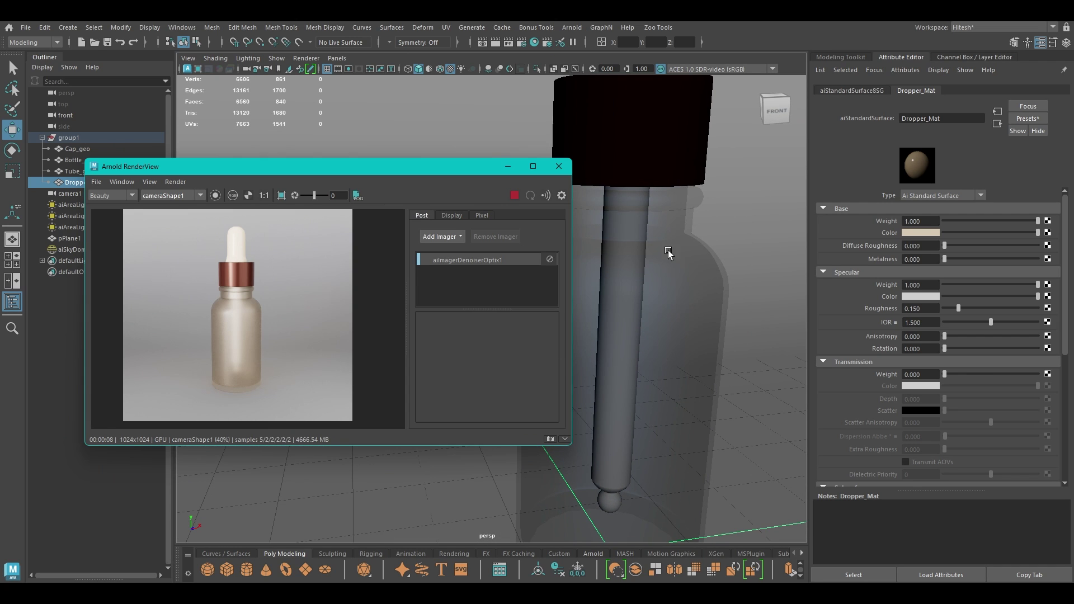
pyautogui.click(70, 170)
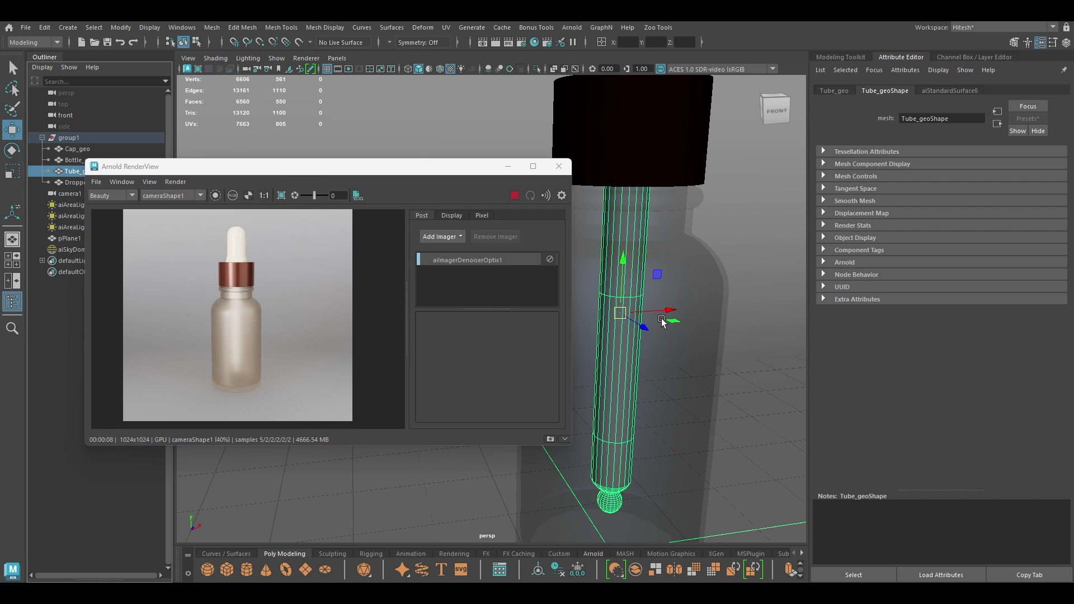
pyautogui.moveTo(634, 302); pyautogui.dragTo(624, 536, button='right')
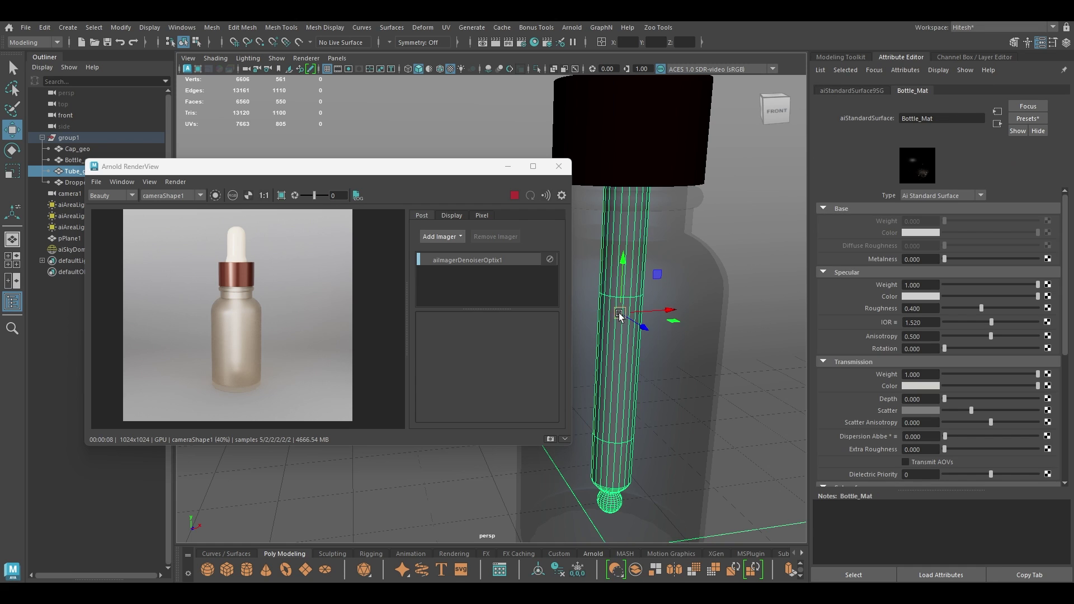
pyautogui.click(608, 331)
pyautogui.moveTo(608, 331); pyautogui.dragTo(649, 249, button='right')
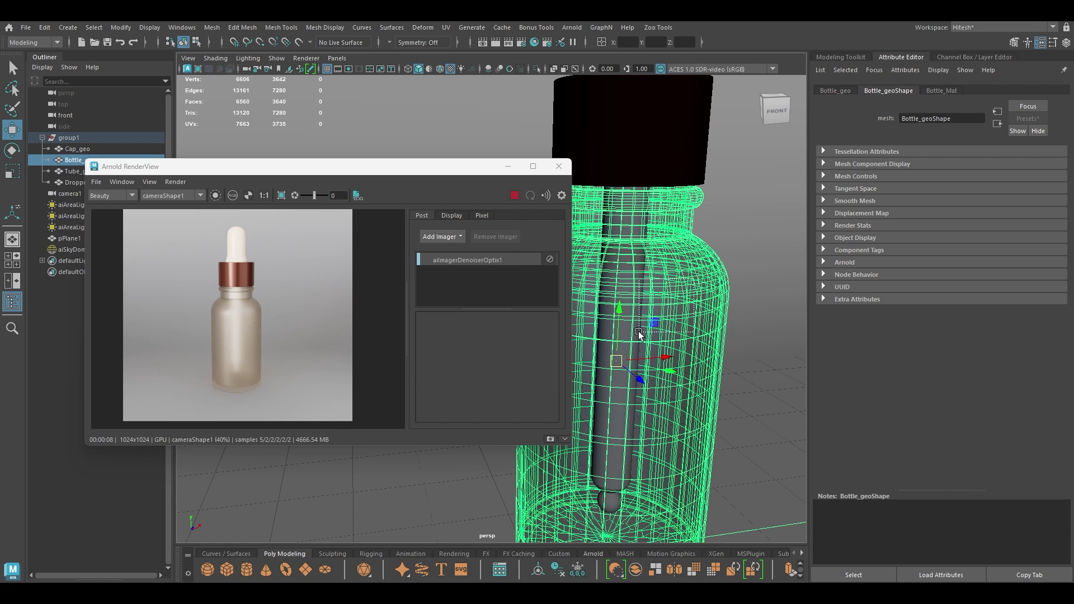
pyautogui.moveTo(640, 336); pyautogui.dragTo(621, 387)
pyautogui.keyDown('ctrl'); pyautogui.click(690, 374); pyautogui.keyUp('ctrl')
pyautogui.keyDown('ctrl'); pyautogui.moveTo(762, 271); pyautogui.dragTo(755, 431); pyautogui.keyUp('ctrl')
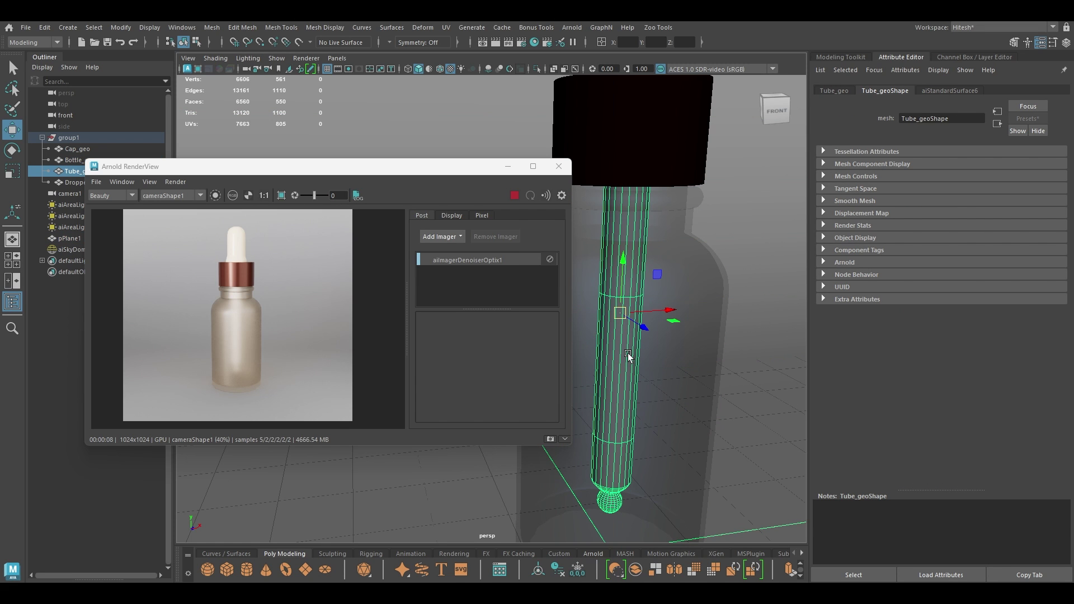
pyautogui.rightClick(627, 353)
pyautogui.moveTo(629, 353); pyautogui.dragTo(704, 243, button='right')
# Assign a new aiStandardSurface material to the dropper tube inside the bottle
pyautogui.keyDown('alt'); pyautogui.moveTo(645, 273); pyautogui.dragTo(703, 384, button='right'); pyautogui.keyUp('alt')
pyautogui.moveTo(392, 425); pyautogui.dragTo(243, 430, button='middle')
pyautogui.keyDown('alt'); pyautogui.moveTo(743, 392); pyautogui.dragTo(447, 392, button='middle'); pyautogui.keyUp('alt')
pyautogui.keyDown('alt'); pyautogui.moveTo(627, 417); pyautogui.dragTo(719, 461, button='middle'); pyautogui.keyUp('alt')
pyautogui.keyDown('alt'); pyautogui.moveTo(719, 461); pyautogui.dragTo(737, 419, button='right'); pyautogui.keyUp('alt')
pyautogui.keyDown('alt'); pyautogui.moveTo(736, 419); pyautogui.dragTo(654, 439, button='middle'); pyautogui.keyUp('alt')
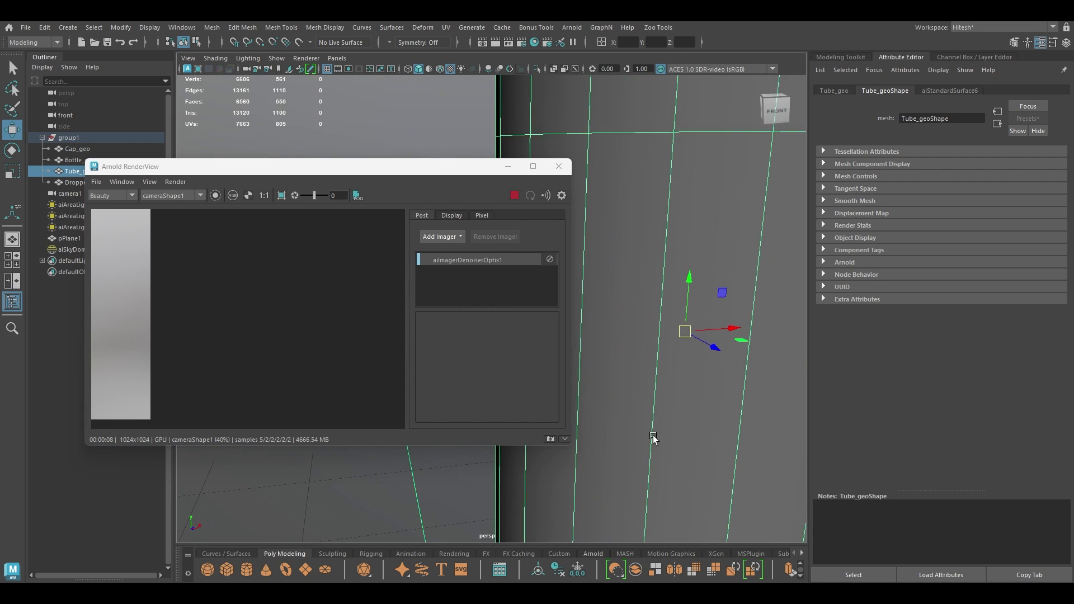
pyautogui.keyDown('alt'); pyautogui.moveTo(655, 438); pyautogui.dragTo(703, 380, button='right'); pyautogui.keyUp('alt')
pyautogui.click(395, 473)
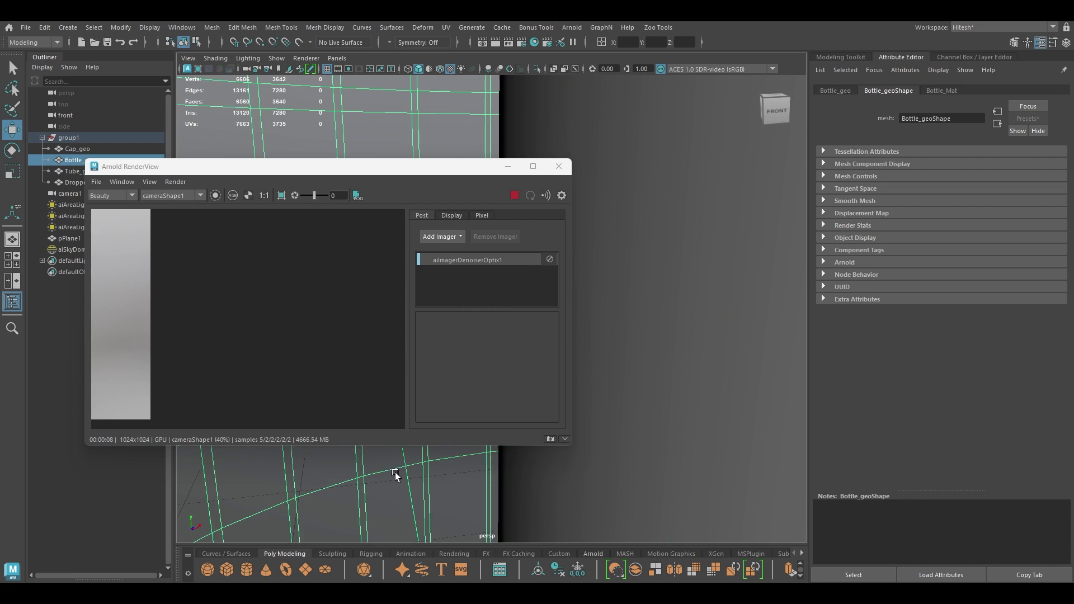
pyautogui.click(700, 435)
pyautogui.moveTo(698, 259); pyautogui.dragTo(697, 546, button='right')
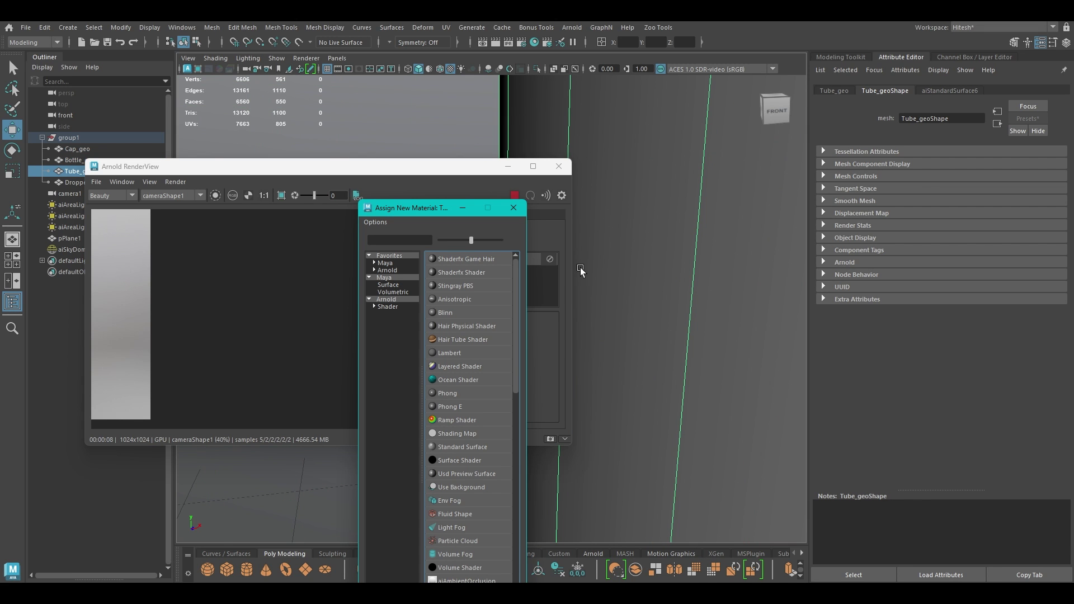
pyautogui.click(385, 300)
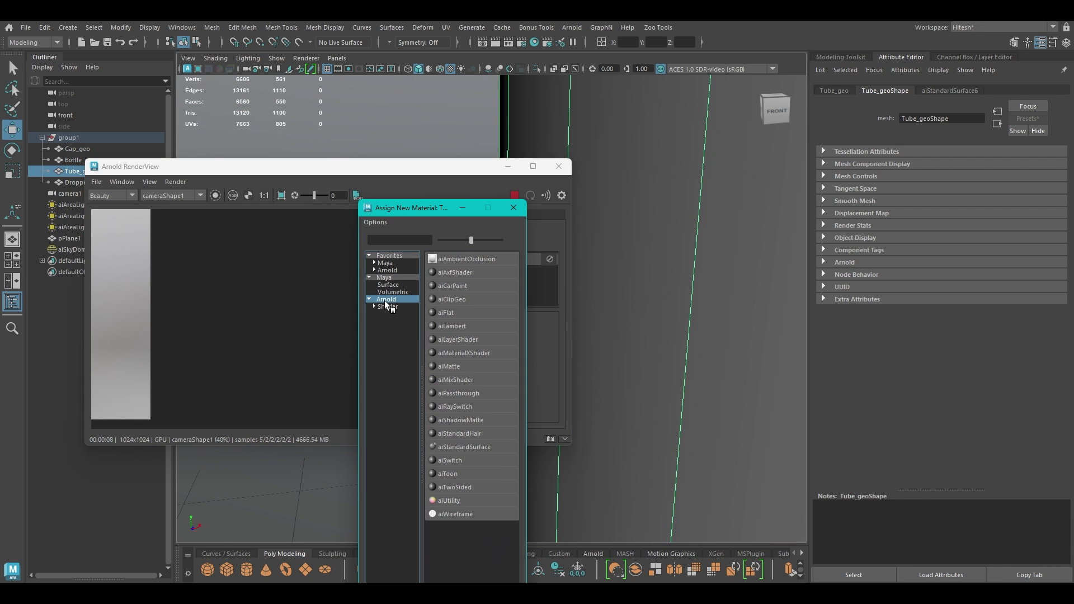
pyautogui.click(468, 447)
# Rename the tube's new material as Tube_Mat
pyautogui.doubleClick(958, 117)
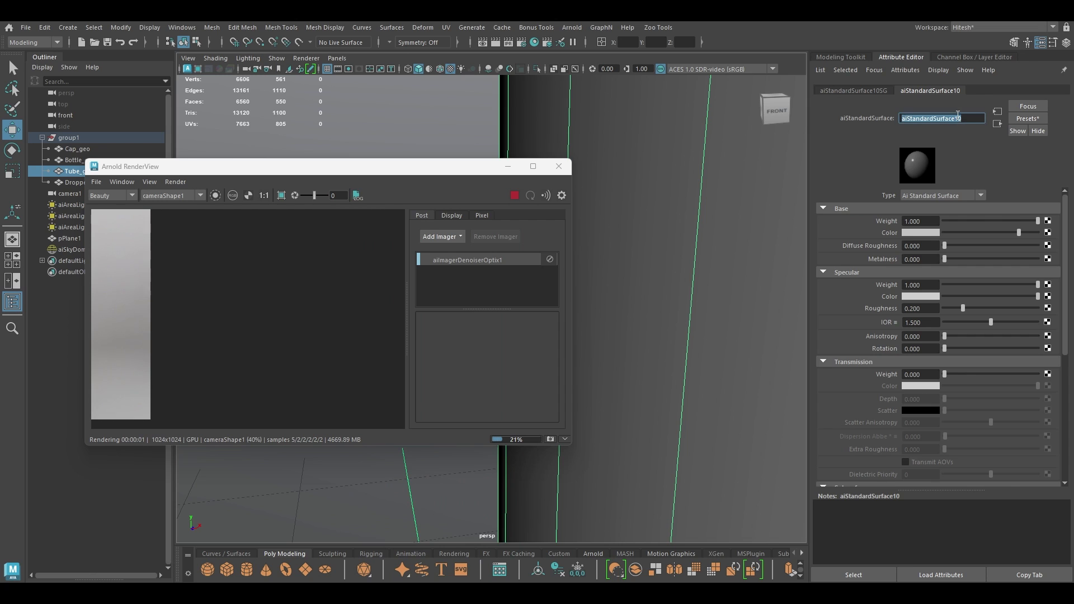
pyautogui.write('Tube_Mat')
pyautogui.press('Return')
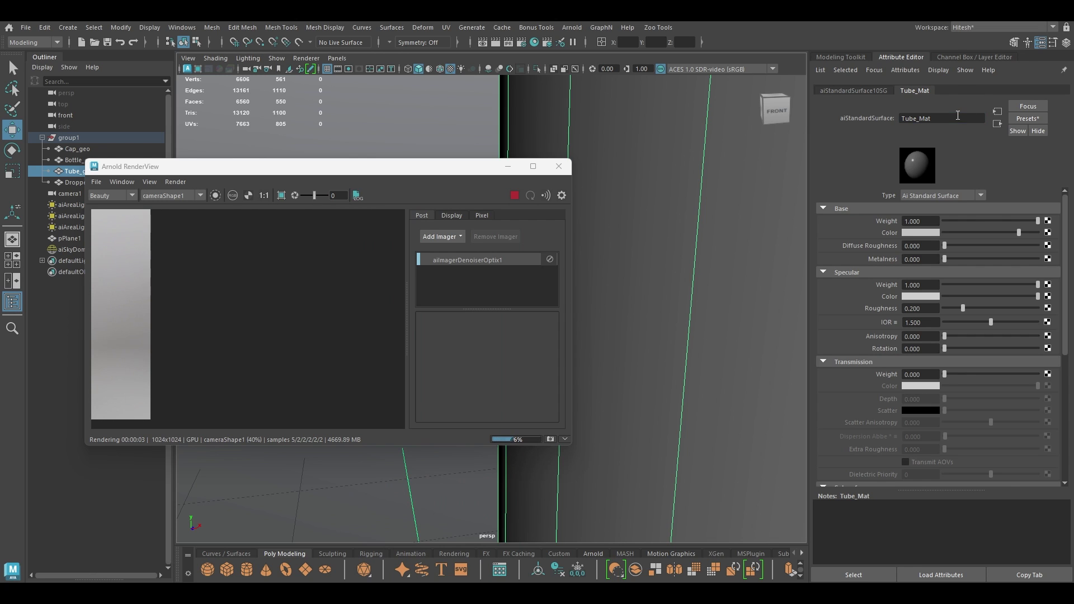
# Recenter the render on the bottle and apply a material preset that gives Tube_Mat a clear, smooth glass look
pyautogui.click(262, 328)
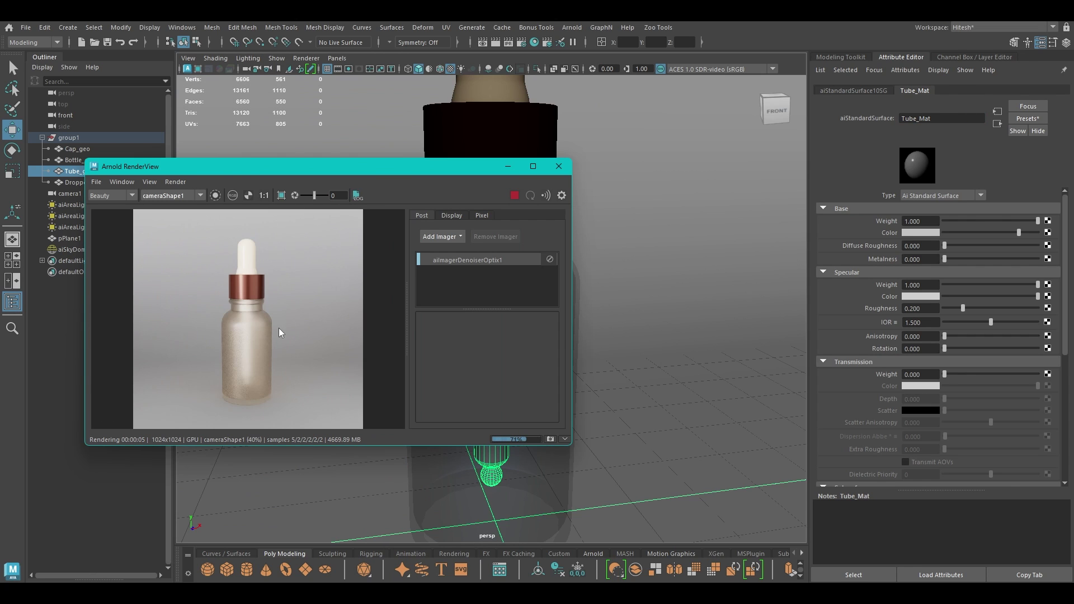
pyautogui.press('f')
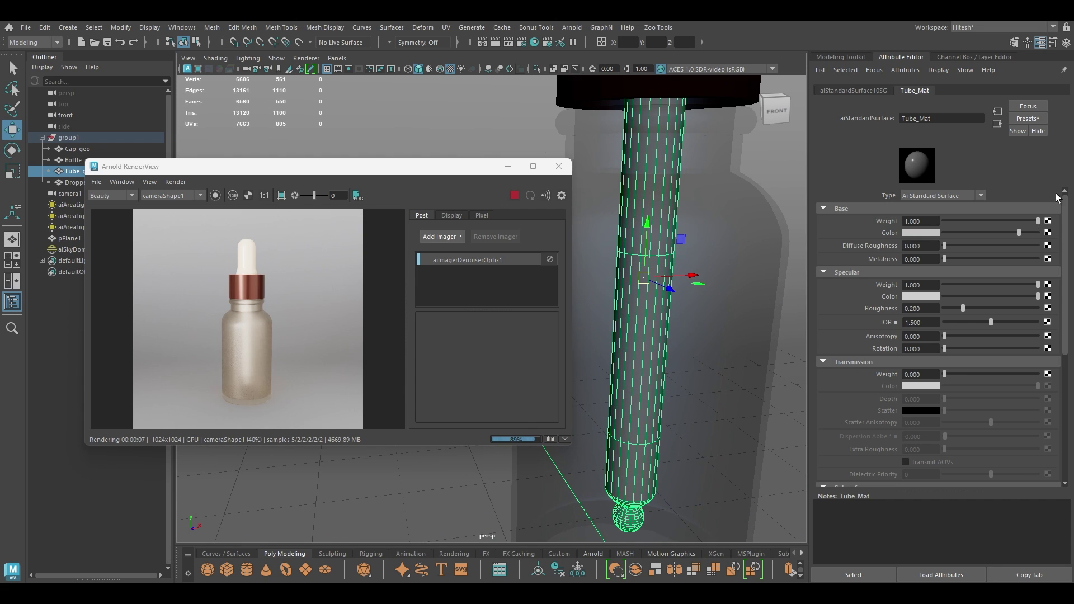
pyautogui.click(1028, 119)
pyautogui.moveTo(969, 314)
pyautogui.click(914, 316)
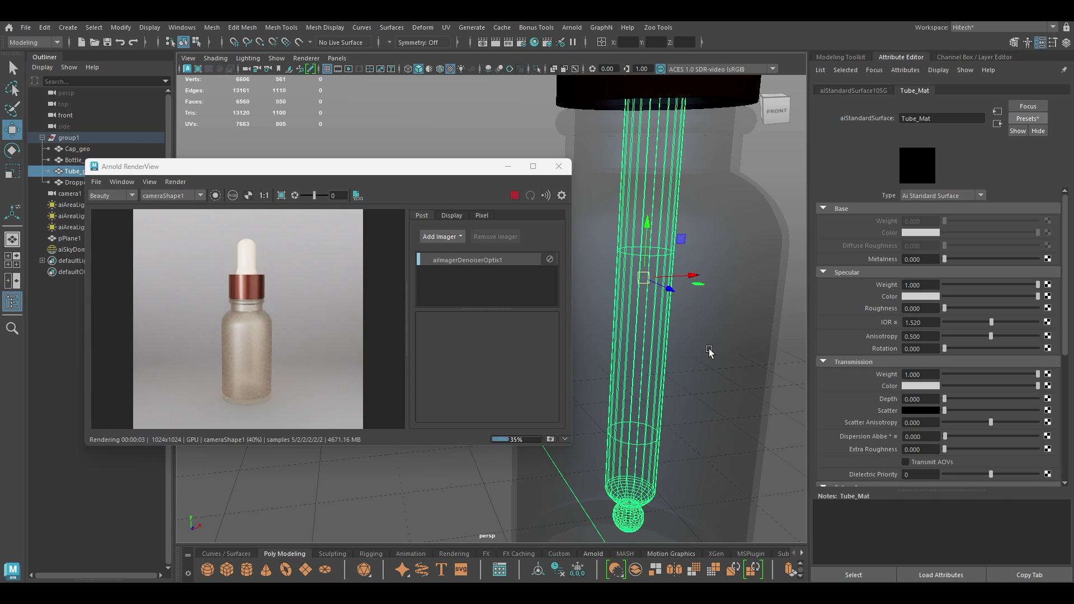
# Shift the bottle body sideways to inspect the glass tube in the render, and undo the move
pyautogui.click(721, 324)
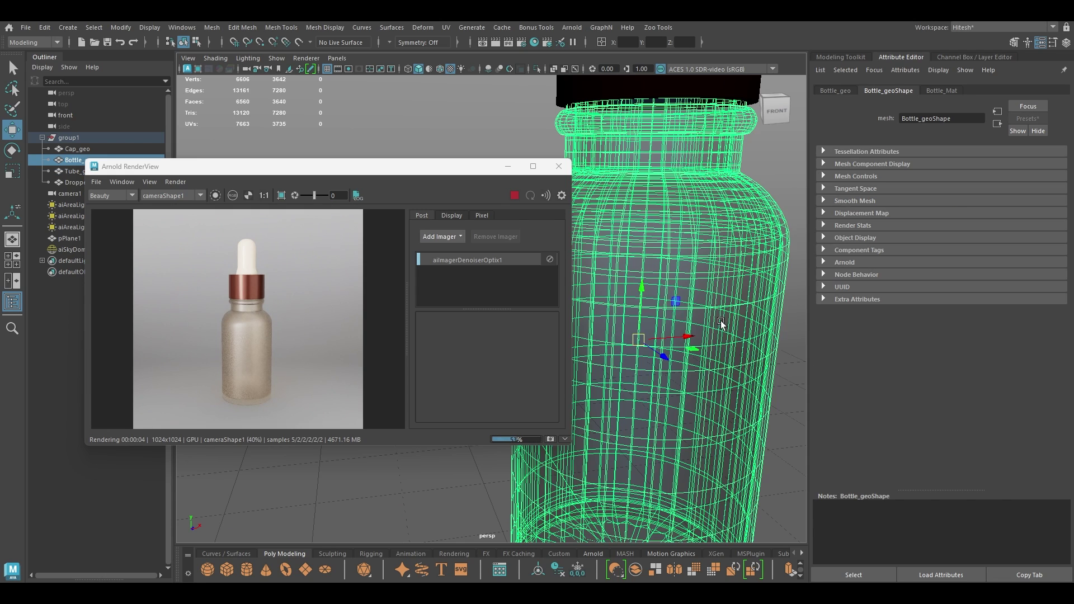
pyautogui.moveTo(678, 335); pyautogui.dragTo(222, 351)
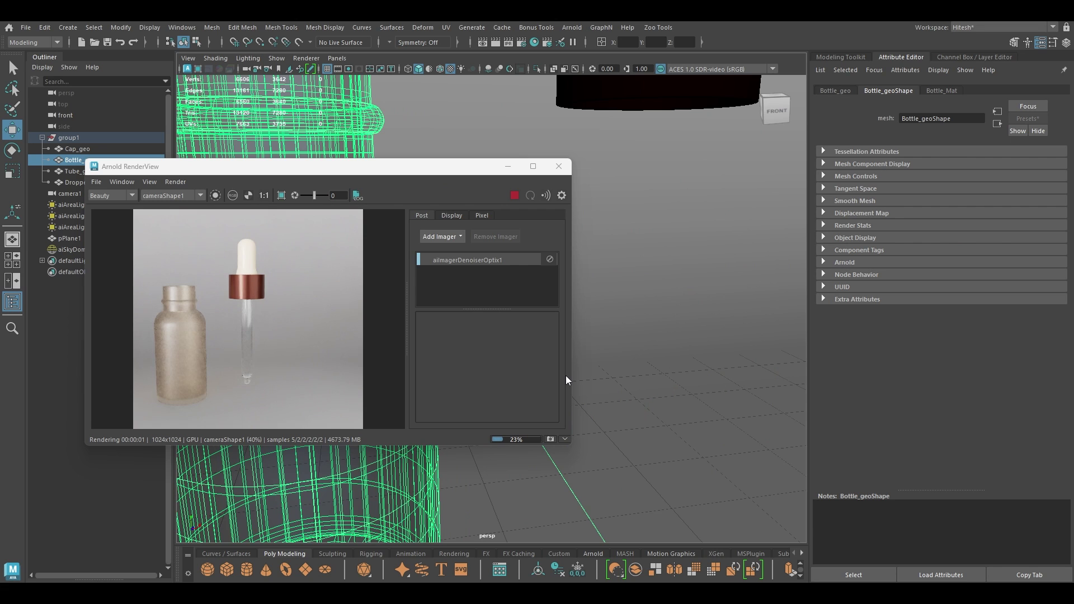
pyautogui.hotkey('ctrl', 'z')
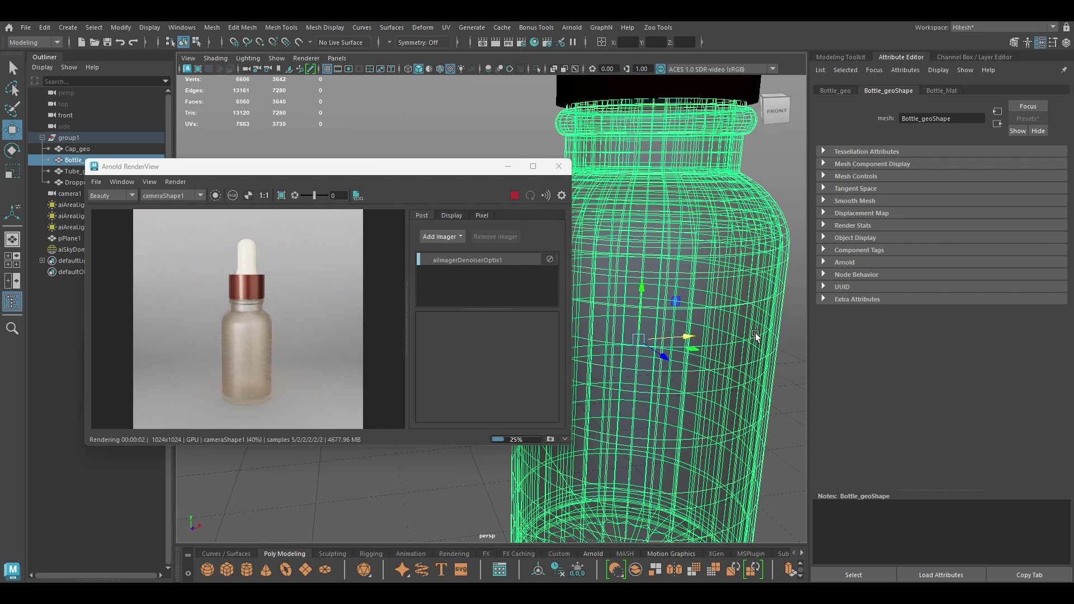
# Assign the existing lambert1 material to the bottle body
pyautogui.press('6')
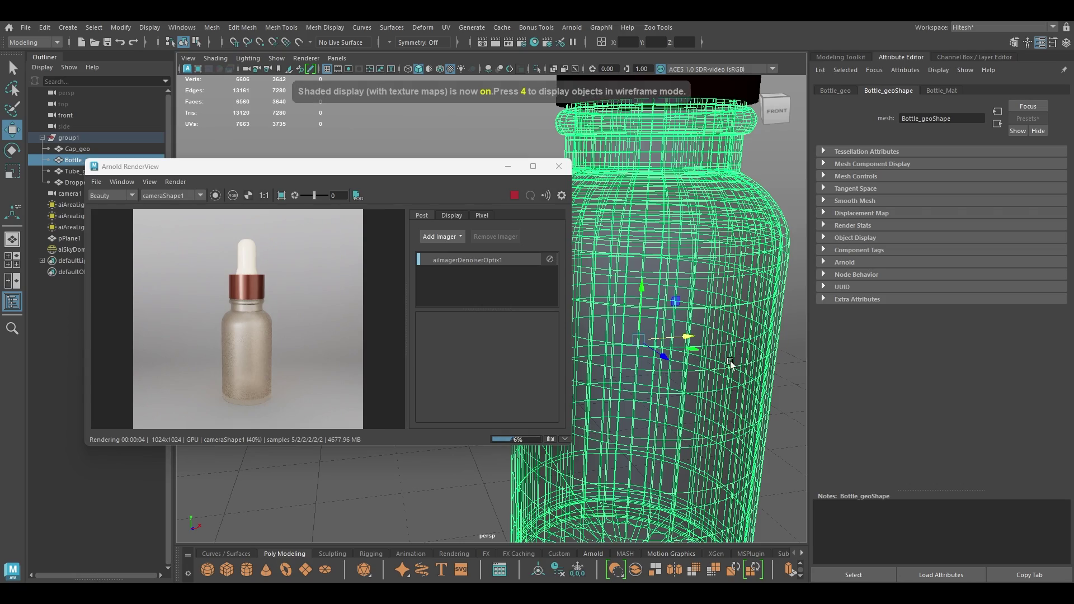
pyautogui.scroll(-5, 722, 352)
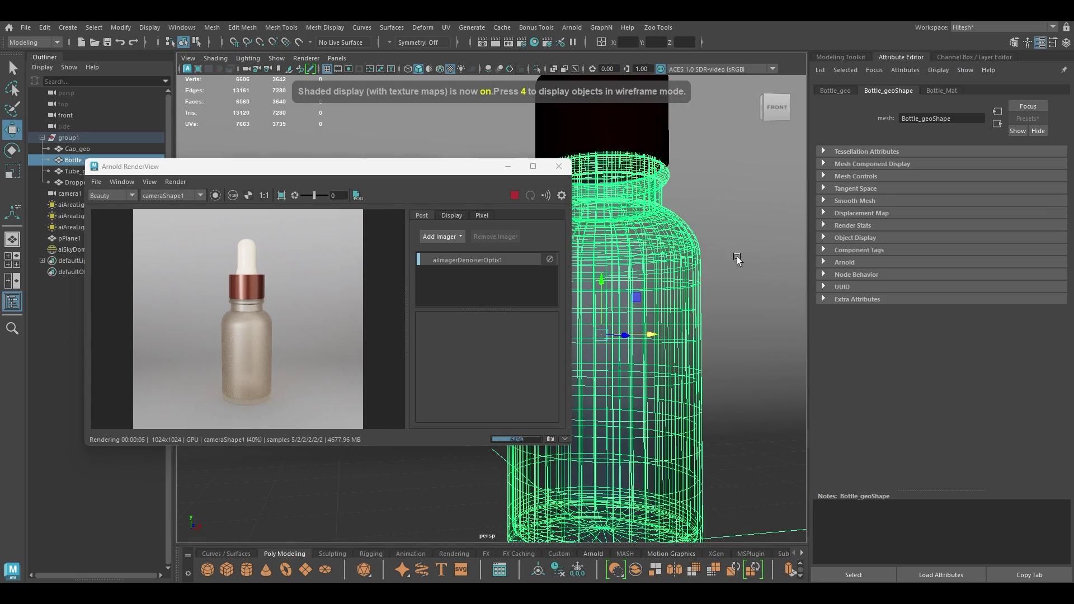
pyautogui.keyDown('alt'); pyautogui.moveTo(737, 256); pyautogui.dragTo(653, 251, button='right'); pyautogui.keyUp('alt')
pyautogui.keyDown('alt'); pyautogui.moveTo(653, 252); pyautogui.dragTo(703, 324); pyautogui.keyUp('alt')
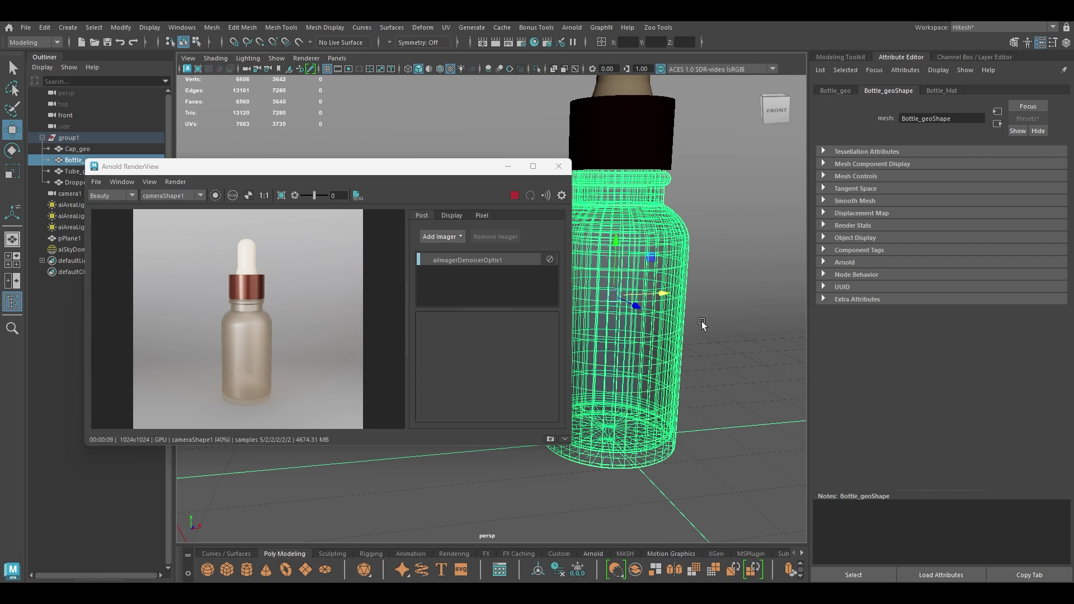
pyautogui.press('space')
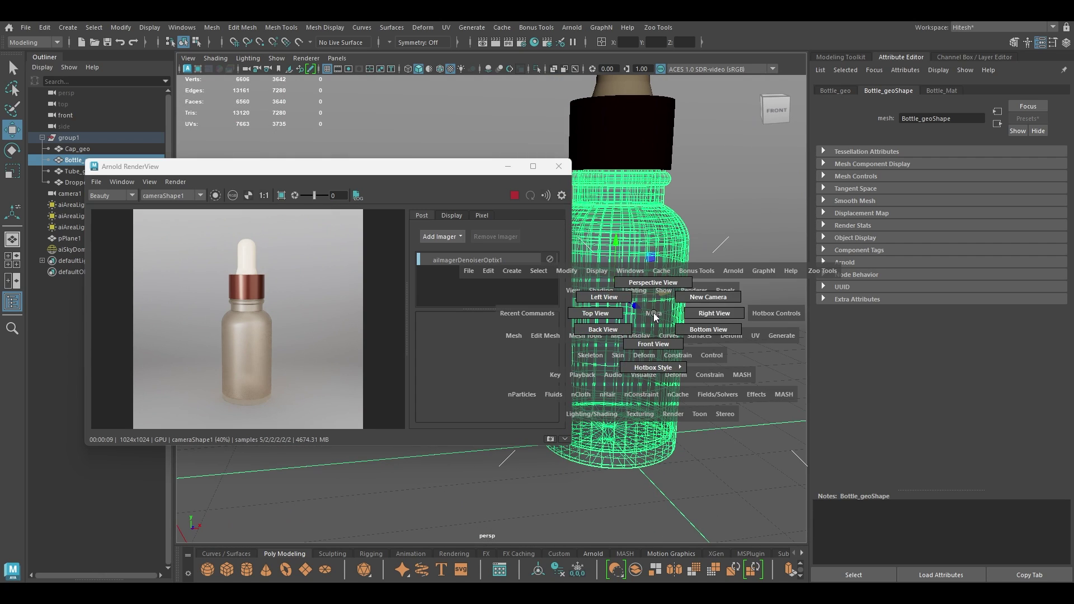
pyautogui.moveTo(644, 326); pyautogui.dragTo(729, 549, button='right')
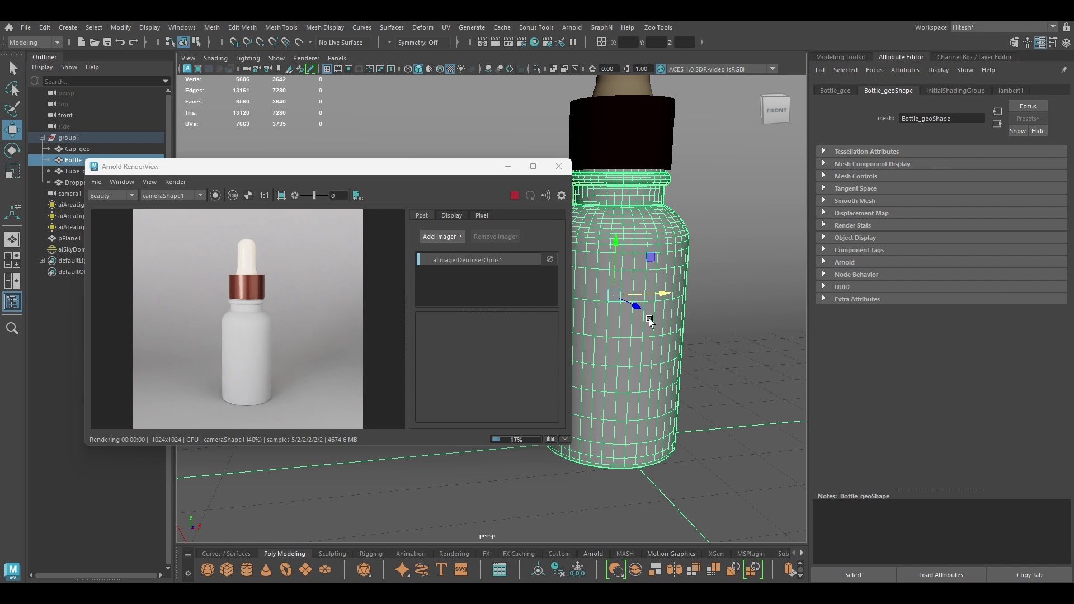
# Duplicate the face rings around the bottle's straight wall, from below the shoulder to near the base, as a separate mesh
pyautogui.keyDown('alt'); pyautogui.moveTo(649, 318); pyautogui.dragTo(649, 297); pyautogui.keyUp('alt')
pyautogui.keyDown('alt'); pyautogui.moveTo(649, 296); pyautogui.dragTo(744, 327, button='middle'); pyautogui.keyUp('alt')
pyautogui.keyDown('alt'); pyautogui.moveTo(745, 328); pyautogui.dragTo(746, 330); pyautogui.keyUp('alt')
pyautogui.moveTo(663, 308); pyautogui.dragTo(659, 298, button='right')
pyautogui.click(623, 311)
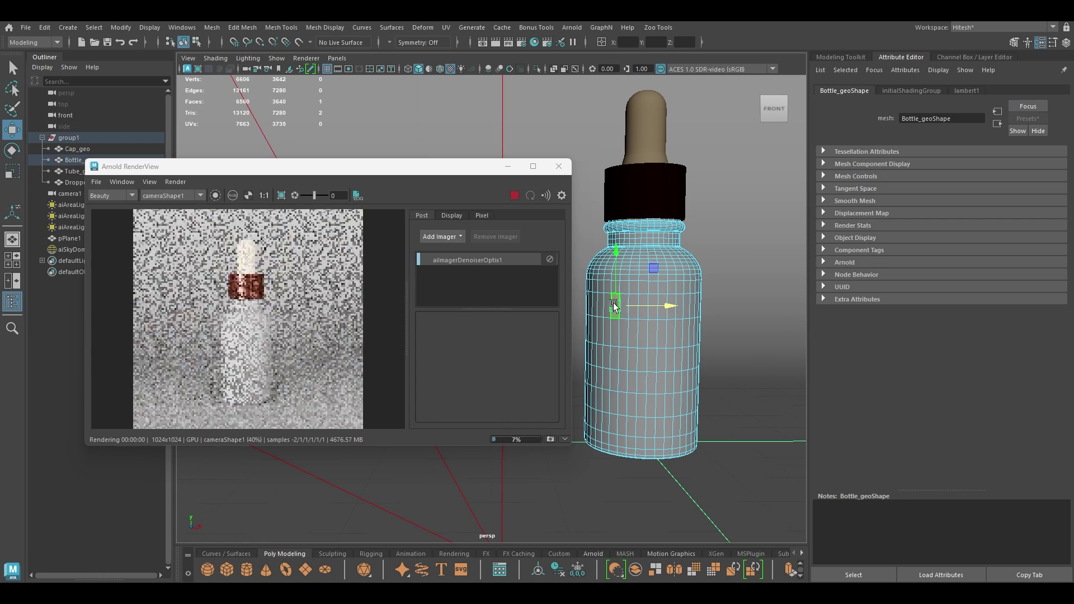
pyautogui.keyDown('shift'); pyautogui.doubleClick(625, 314); pyautogui.keyUp('shift')
pyautogui.keyDown('shift'); pyautogui.click(625, 328); pyautogui.keyUp('shift')
pyautogui.keyDown('shift'); pyautogui.doubleClick(633, 333); pyautogui.keyUp('shift')
pyautogui.keyDown('shift'); pyautogui.doubleClick(628, 359); pyautogui.keyUp('shift')
pyautogui.keyDown('shift'); pyautogui.doubleClick(624, 372); pyautogui.keyUp('shift')
pyautogui.keyDown('shift'); pyautogui.doubleClick(635, 404); pyautogui.keyUp('shift')
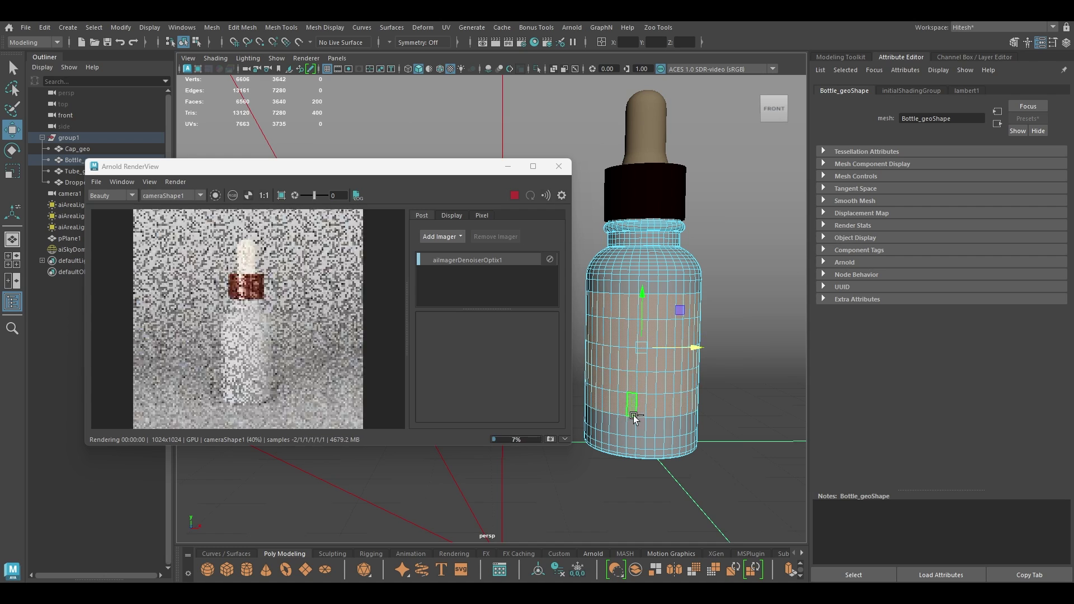
pyautogui.keyDown('shift'); pyautogui.doubleClick(633, 429); pyautogui.keyUp('shift')
pyautogui.keyDown('shift'); pyautogui.doubleClick(629, 438); pyautogui.keyUp('shift')
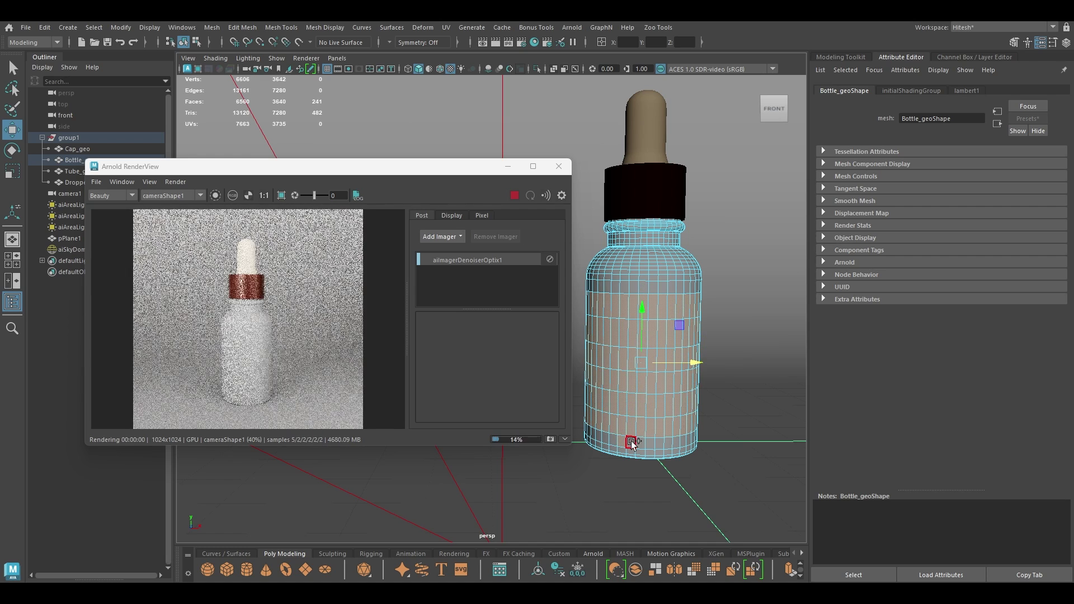
pyautogui.keyDown('shift'); pyautogui.moveTo(654, 368); pyautogui.dragTo(640, 498, button='right'); pyautogui.keyUp('shift')
# Assign the existing Bottle_Mat material to the bottle body, polySurface1
pyautogui.moveTo(642, 352); pyautogui.dragTo(659, 561, button='right')
pyautogui.click(679, 330)
pyautogui.click(633, 309)
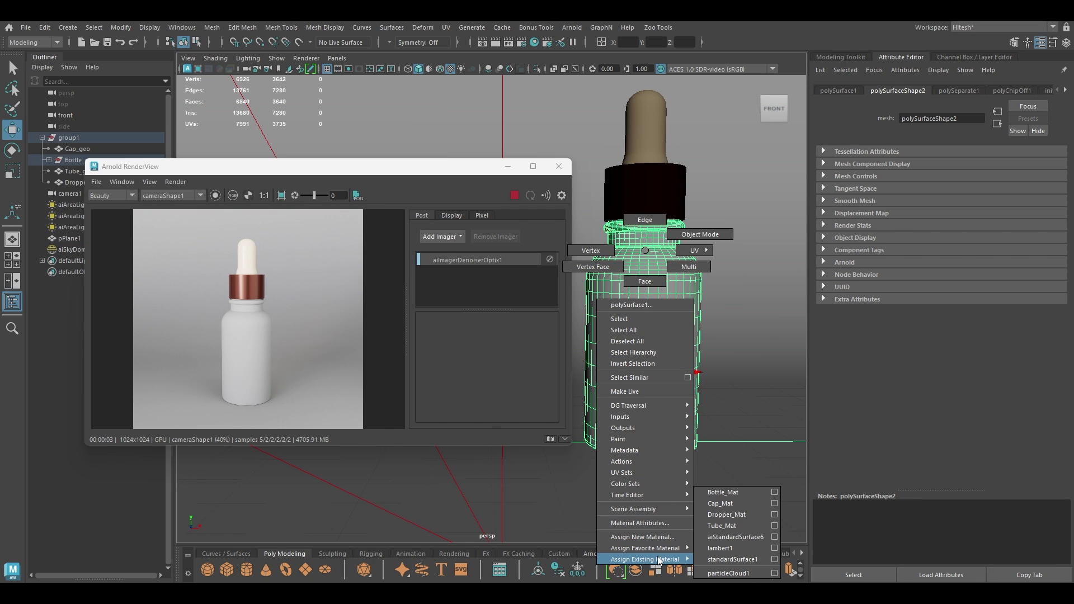
pyautogui.moveTo(731, 536); pyautogui.dragTo(738, 493, button='right')
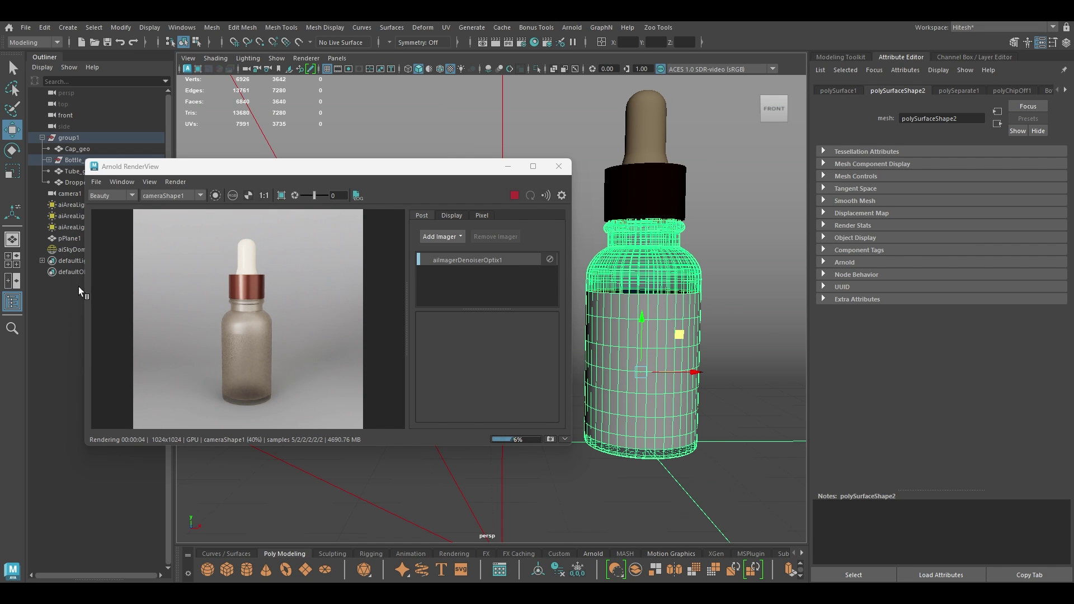
# Select the duplicated polySurface2 under Bottle_geo and assign it a new aiStandardSurface material
pyautogui.moveTo(108, 166); pyautogui.dragTo(194, 179)
pyautogui.click(72, 160)
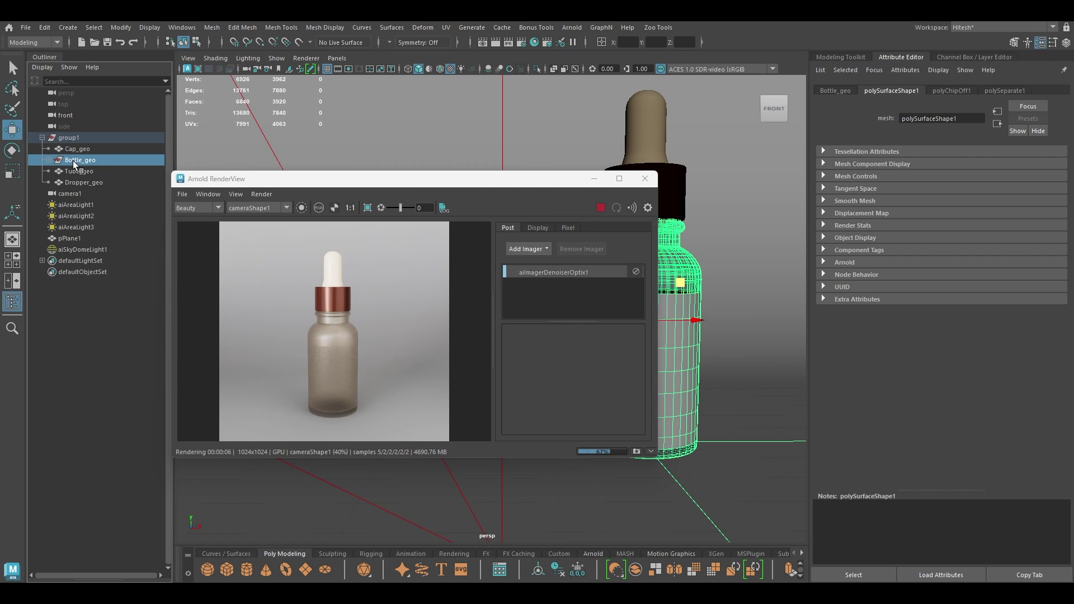
pyautogui.click(49, 160)
pyautogui.click(83, 171)
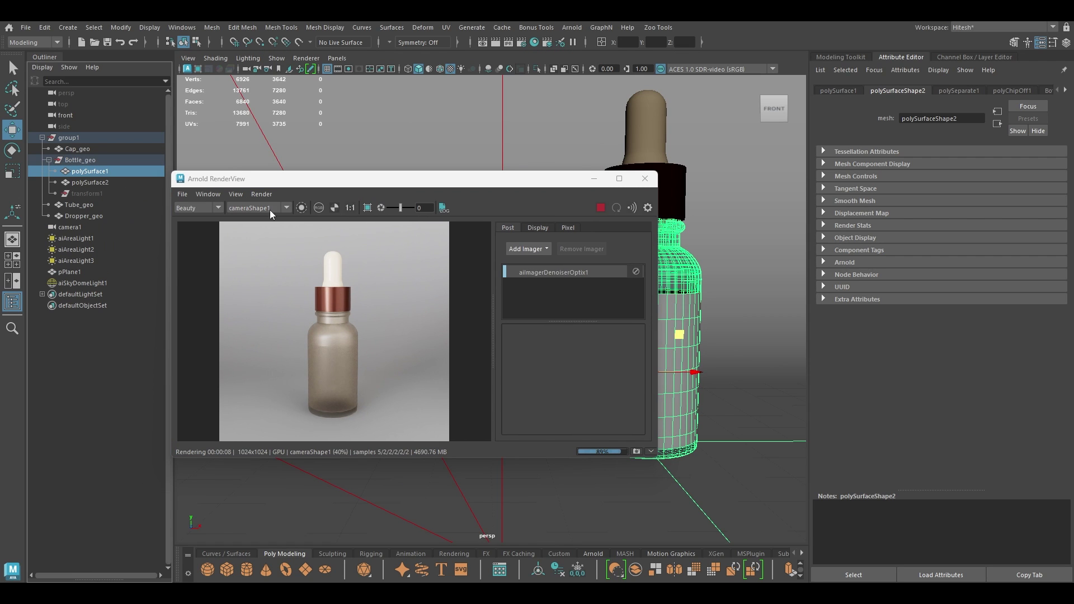
pyautogui.click(112, 184)
pyautogui.moveTo(489, 177); pyautogui.dragTo(347, 105)
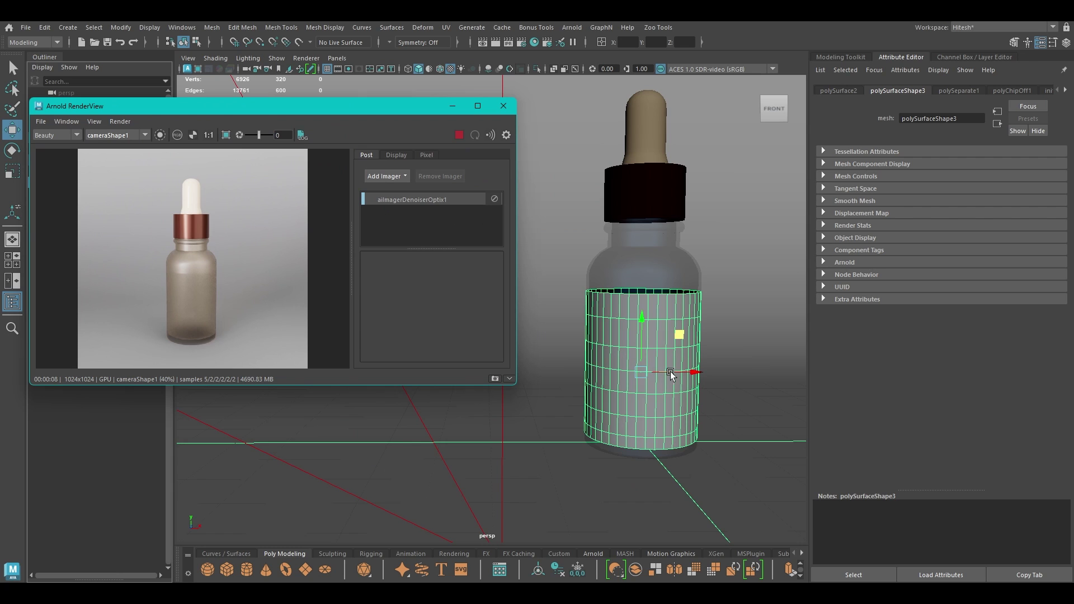
pyautogui.rightClick(690, 374)
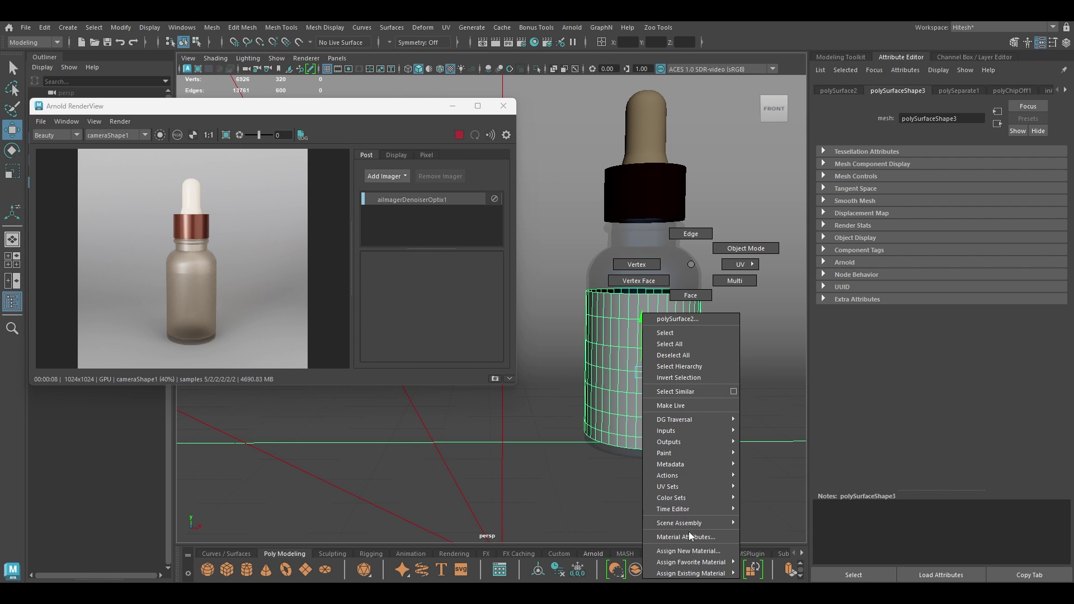
pyautogui.click(689, 550)
pyautogui.click(402, 301)
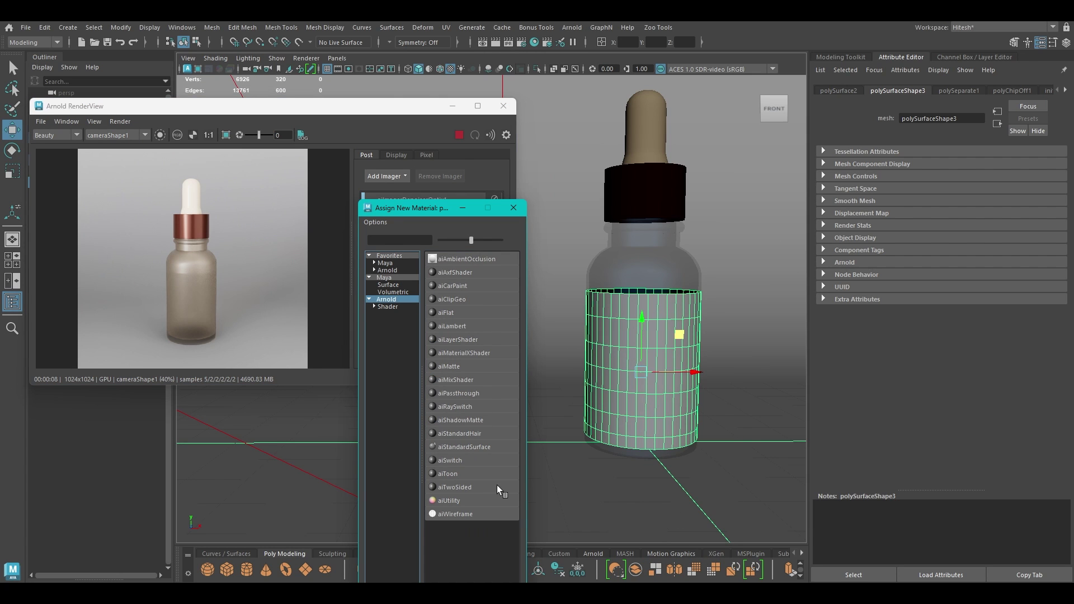
pyautogui.click(473, 445)
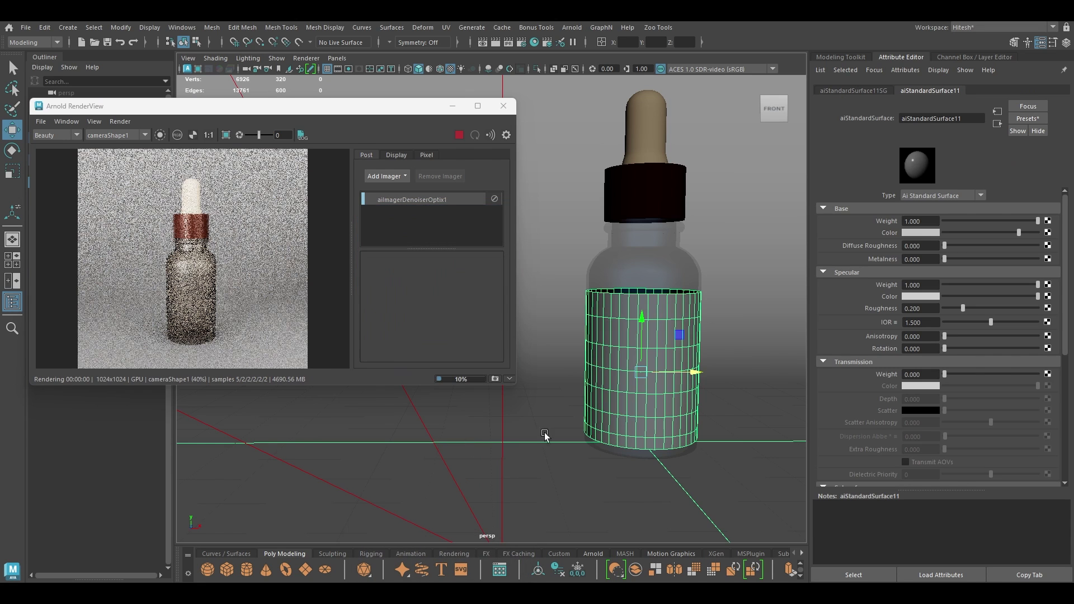
# Scale the duplicated label surface slightly outward so it sits just outside the bottle wall
pyautogui.press('r')
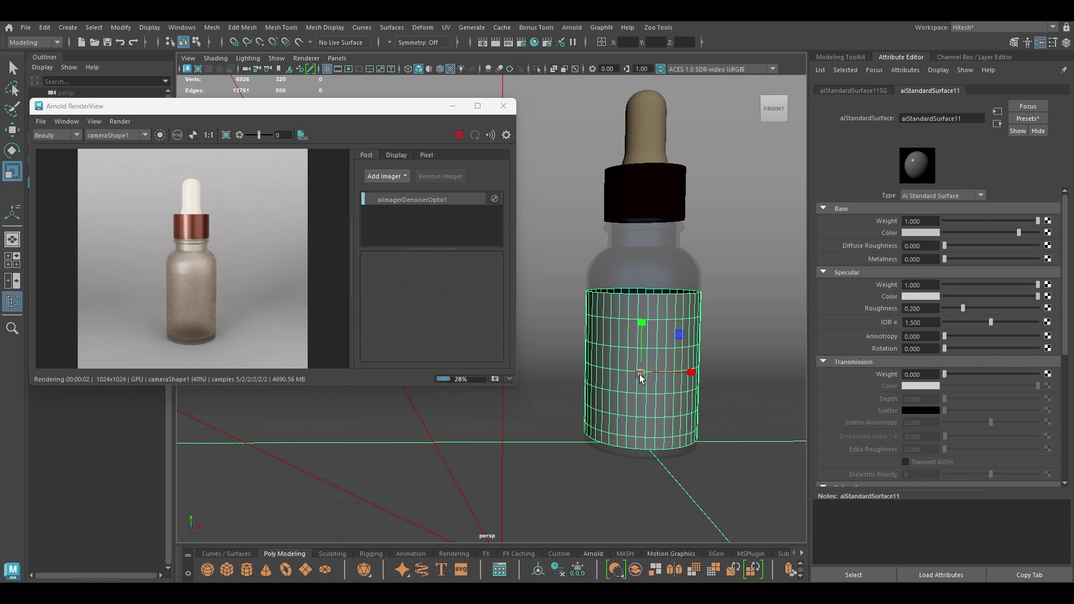
pyautogui.moveTo(639, 374); pyautogui.dragTo(640, 375)
pyautogui.moveTo(287, 338); pyautogui.dragTo(290, 328, button='middle')
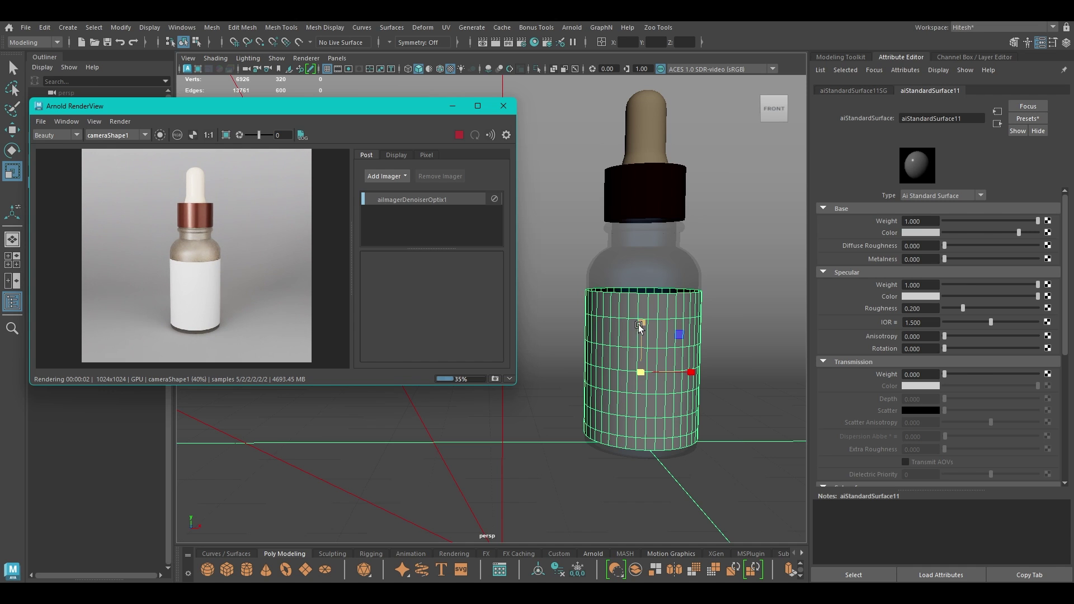
# Delete the lowest ring of faces from the label surface and return to object mode
pyautogui.scroll(5, 657, 392)
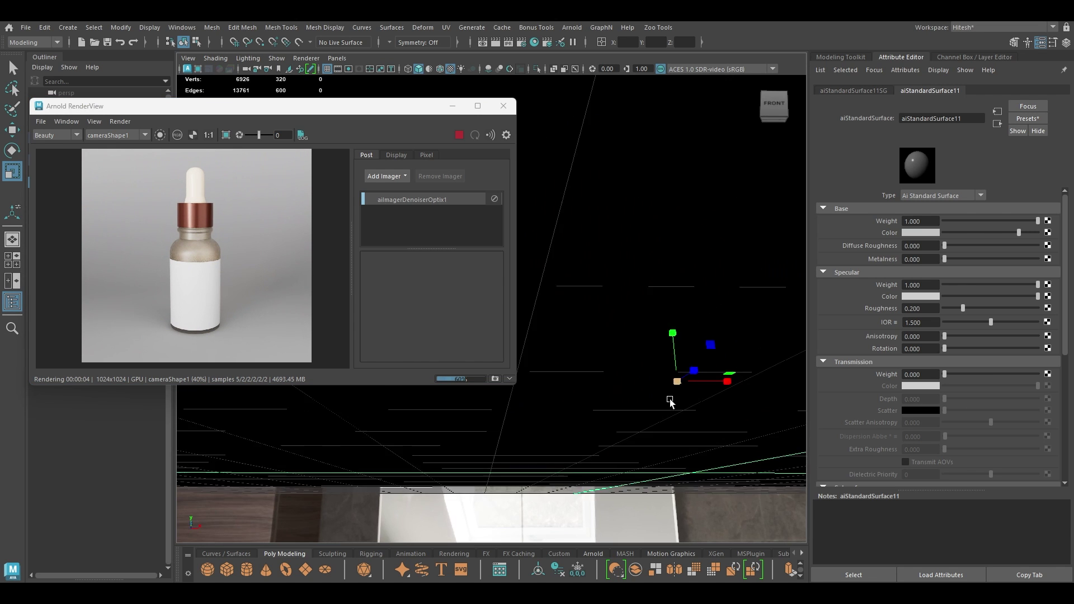
pyautogui.keyDown('alt'); pyautogui.moveTo(621, 385); pyautogui.dragTo(682, 369, button='right'); pyautogui.keyUp('alt')
pyautogui.keyDown('alt'); pyautogui.moveTo(682, 369); pyautogui.dragTo(615, 312, button='middle'); pyautogui.keyUp('alt')
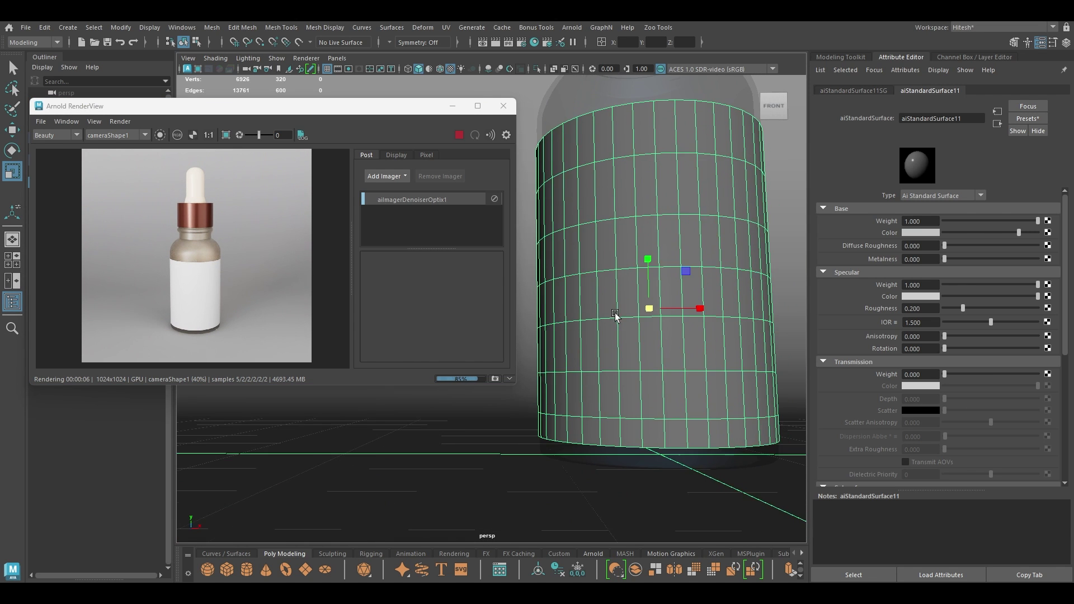
pyautogui.moveTo(637, 264); pyautogui.dragTo(638, 295, button='right')
pyautogui.doubleClick(616, 439)
pyautogui.press('Delete')
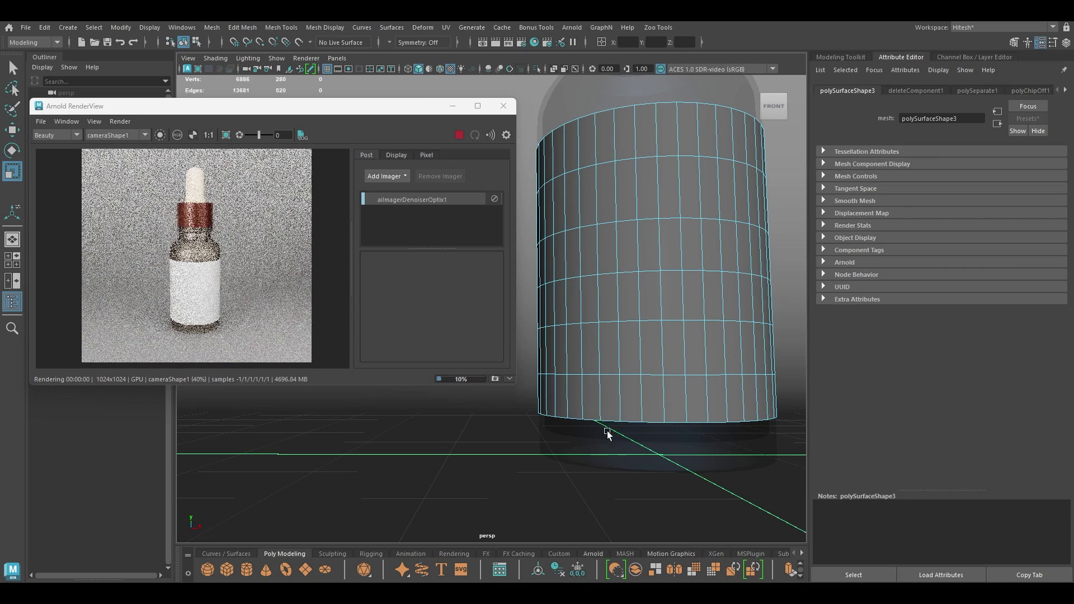
pyautogui.moveTo(647, 264); pyautogui.dragTo(702, 249, button='right')
# Delete the neighbouring vertical face strips at the back of the label to leave a gap
pyautogui.keyDown('alt'); pyautogui.moveTo(444, 319); pyautogui.dragTo(694, 329); pyautogui.keyUp('alt')
pyautogui.moveTo(598, 241); pyautogui.dragTo(572, 211, button='right')
pyautogui.click(572, 211)
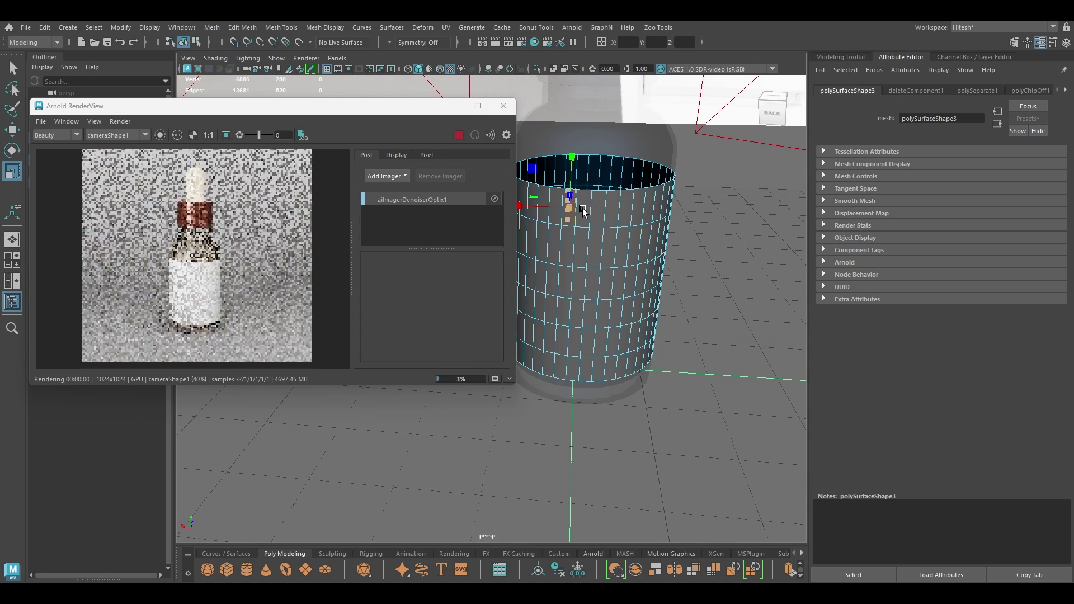
pyautogui.keyDown('shift'); pyautogui.doubleClick(560, 364); pyautogui.keyUp('shift')
pyautogui.keyDown('shift'); pyautogui.click(586, 375); pyautogui.keyUp('shift')
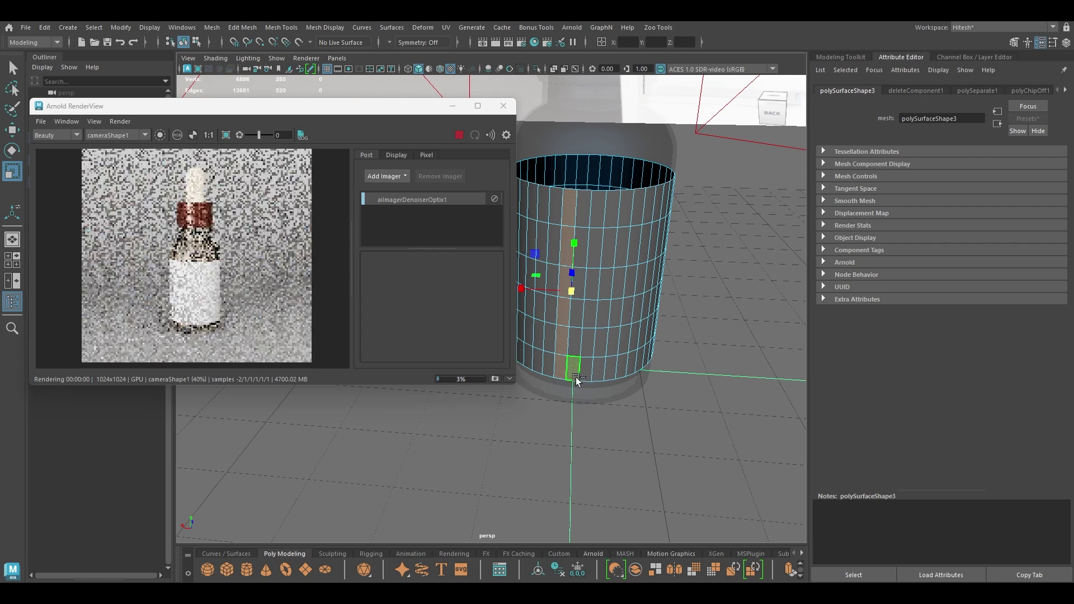
pyautogui.keyDown('shift'); pyautogui.doubleClick(593, 205); pyautogui.keyUp('shift')
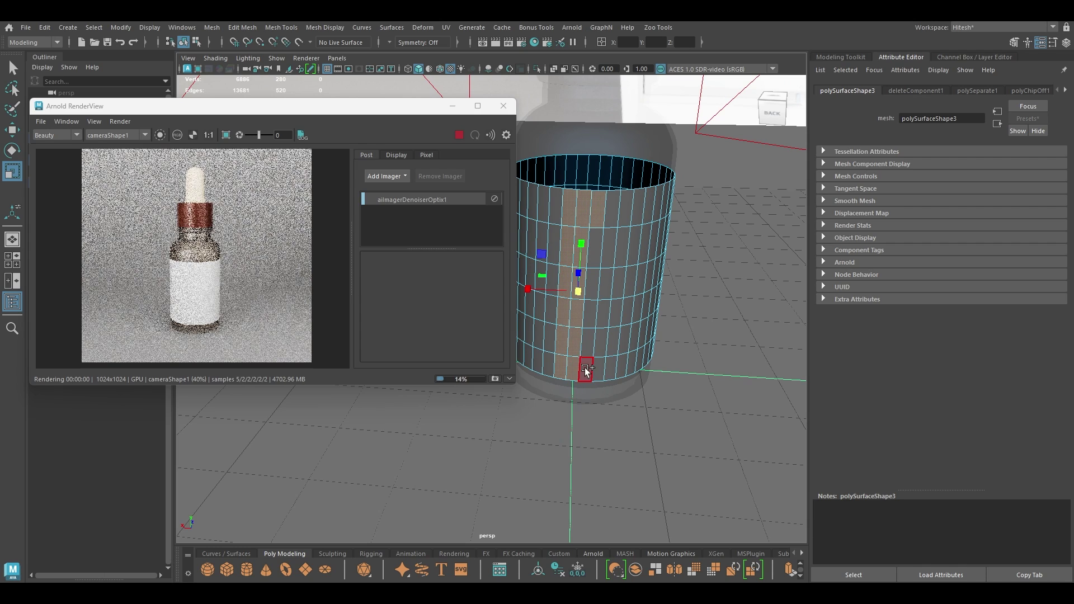
pyautogui.keyDown('shift'); pyautogui.click(596, 374); pyautogui.keyUp('shift')
pyautogui.keyDown('shift'); pyautogui.doubleClick(605, 210); pyautogui.keyUp('shift')
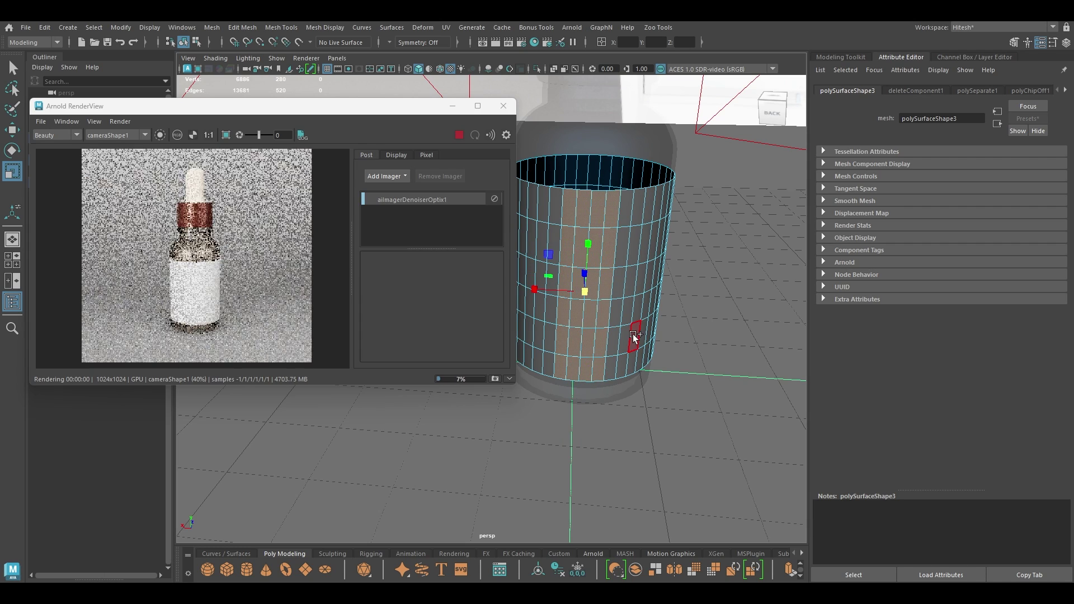
pyautogui.keyDown('shift'); pyautogui.click(557, 215); pyautogui.keyUp('shift')
pyautogui.keyDown('shift'); pyautogui.doubleClick(551, 364); pyautogui.keyUp('shift')
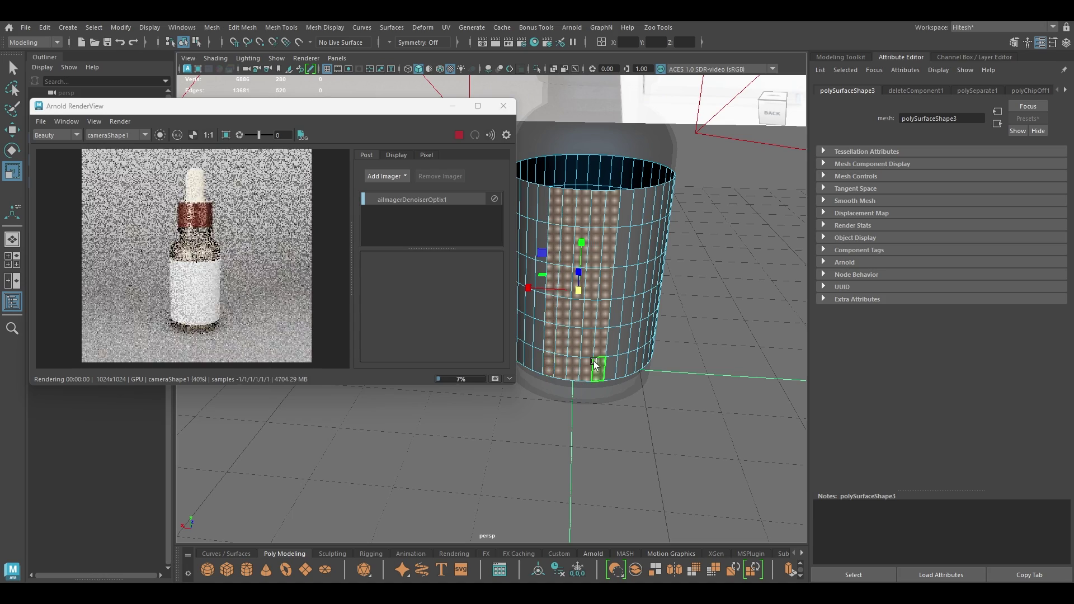
pyautogui.press('Delete')
# Return the label to object mode and move it slightly upward on the bottle
pyautogui.keyDown('alt'); pyautogui.moveTo(682, 247); pyautogui.dragTo(564, 248); pyautogui.keyUp('alt')
pyautogui.scroll(-5, 564, 247)
pyautogui.keyDown('alt'); pyautogui.moveTo(637, 294); pyautogui.dragTo(567, 364); pyautogui.keyUp('alt')
pyautogui.keyDown('alt'); pyautogui.moveTo(567, 363); pyautogui.dragTo(513, 311, button='right'); pyautogui.keyUp('alt')
pyautogui.keyDown('alt'); pyautogui.moveTo(513, 311); pyautogui.dragTo(638, 315, button='middle'); pyautogui.keyUp('alt')
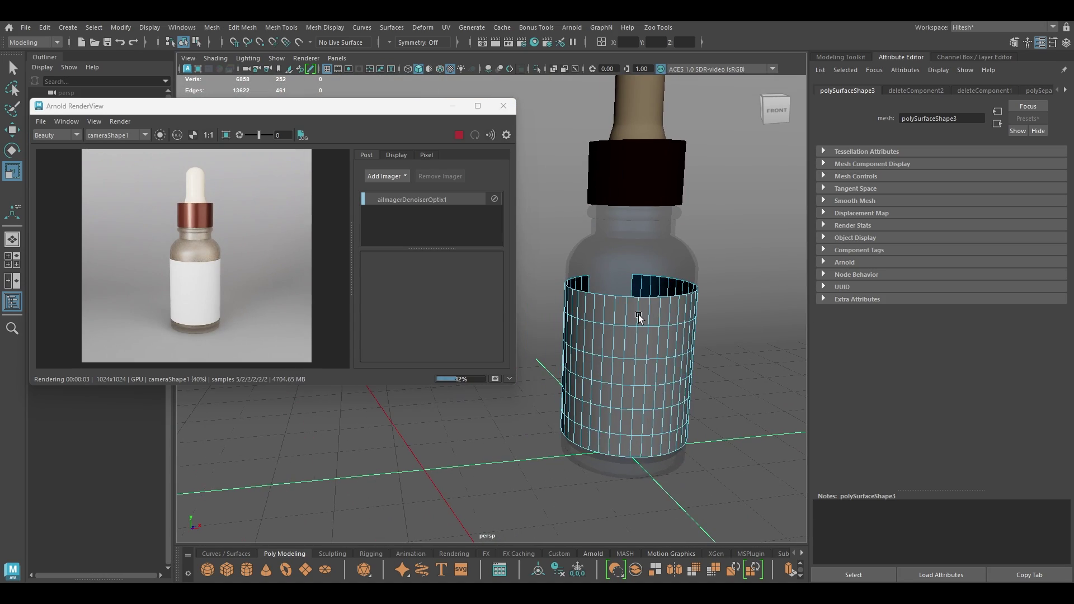
pyautogui.moveTo(639, 315); pyautogui.dragTo(692, 244, button='right')
pyautogui.keyDown('alt'); pyautogui.moveTo(706, 341); pyautogui.dragTo(695, 322); pyautogui.keyUp('alt')
pyautogui.keyDown('alt'); pyautogui.moveTo(696, 321); pyautogui.dragTo(683, 339, button='right'); pyautogui.keyUp('alt')
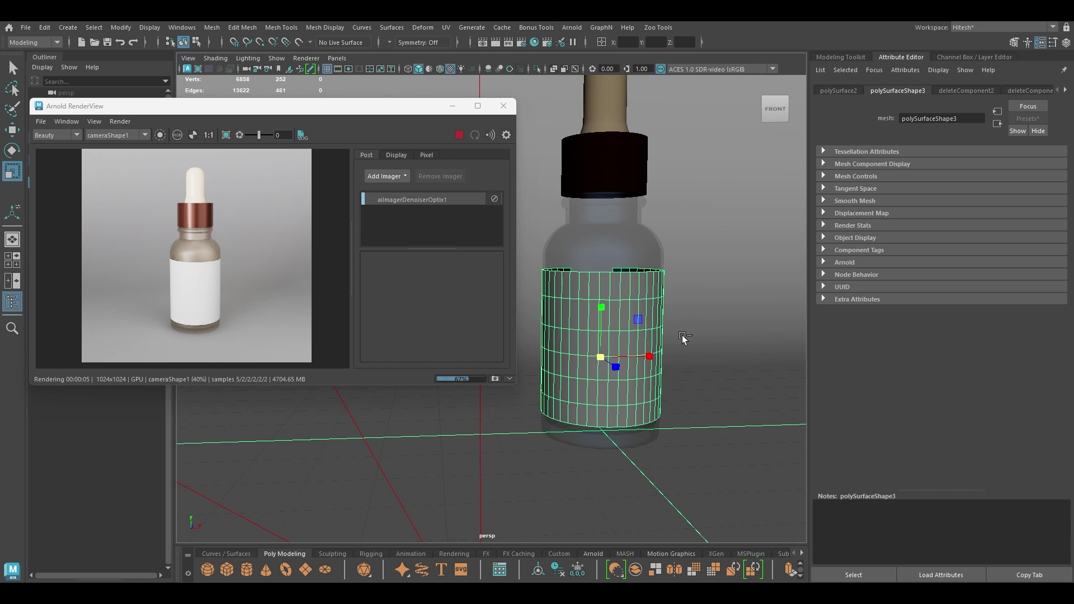
pyautogui.press('w')
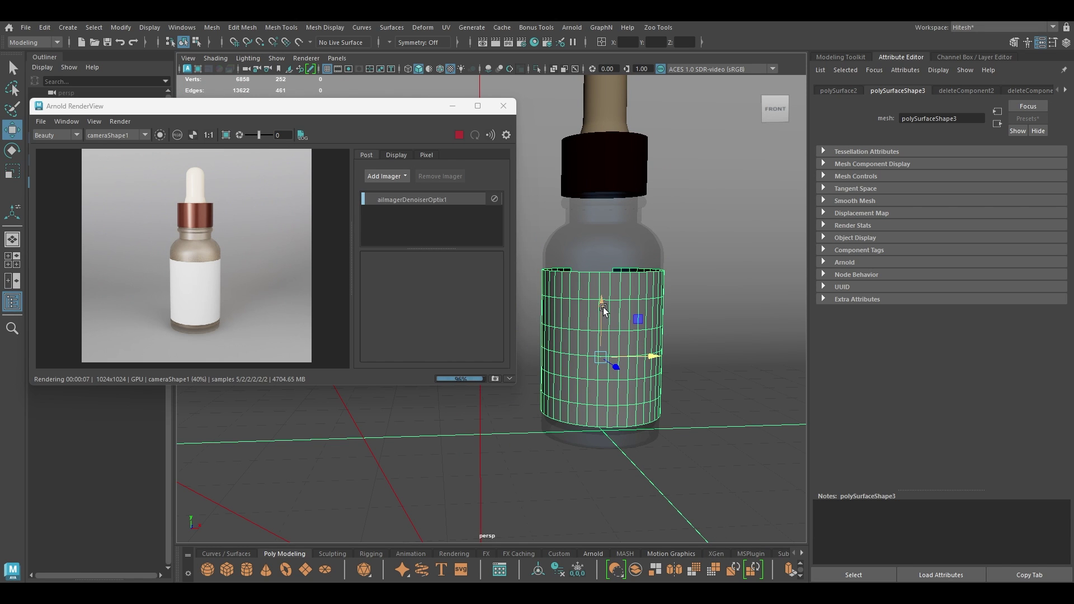
pyautogui.moveTo(604, 311); pyautogui.dragTo(603, 308)
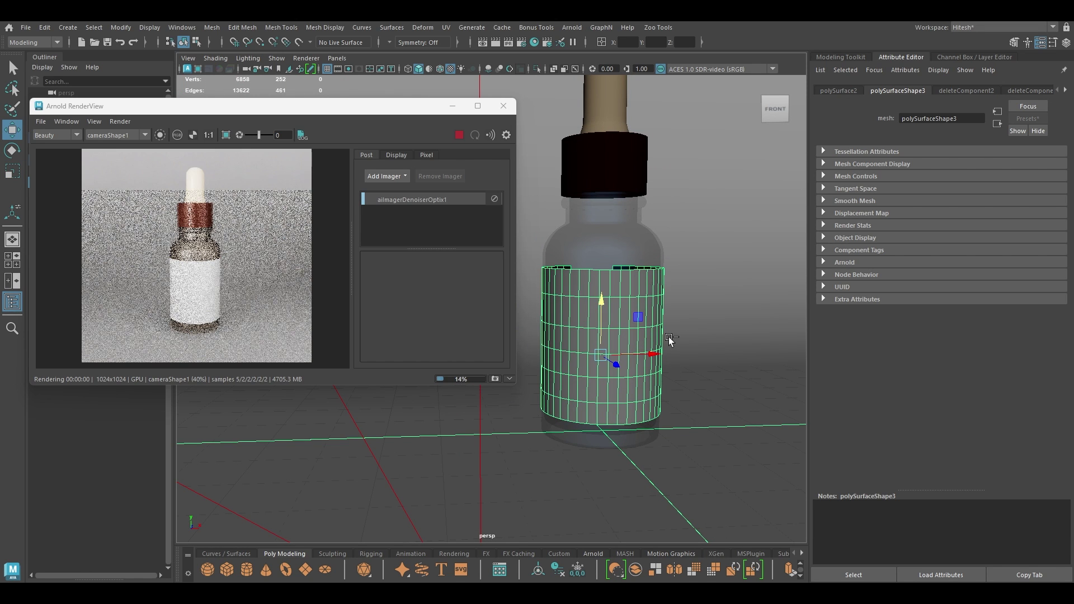
# Darken the label material's base color to a light grey and increase its specular roughness for a matte look
pyautogui.moveTo(622, 322); pyautogui.dragTo(614, 539, button='right')
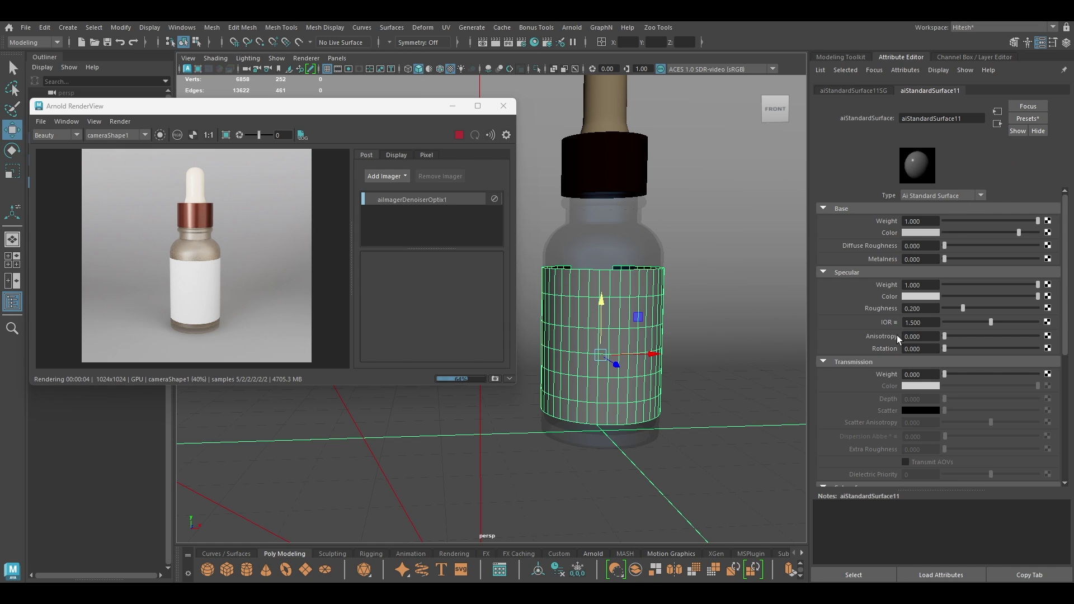
pyautogui.moveTo(986, 232); pyautogui.dragTo(969, 234)
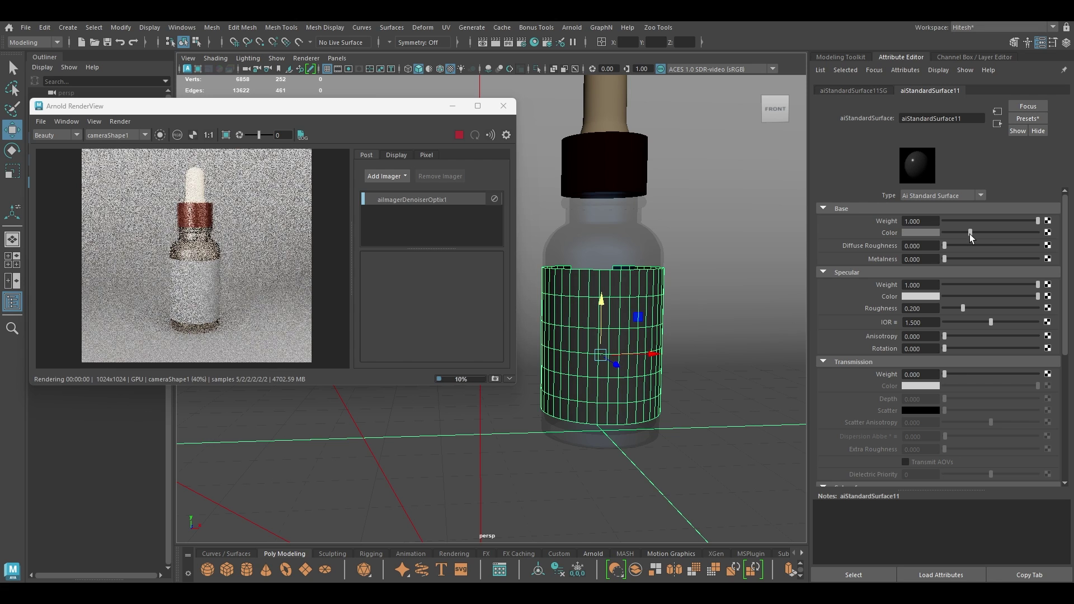
pyautogui.moveTo(969, 233); pyautogui.dragTo(991, 236)
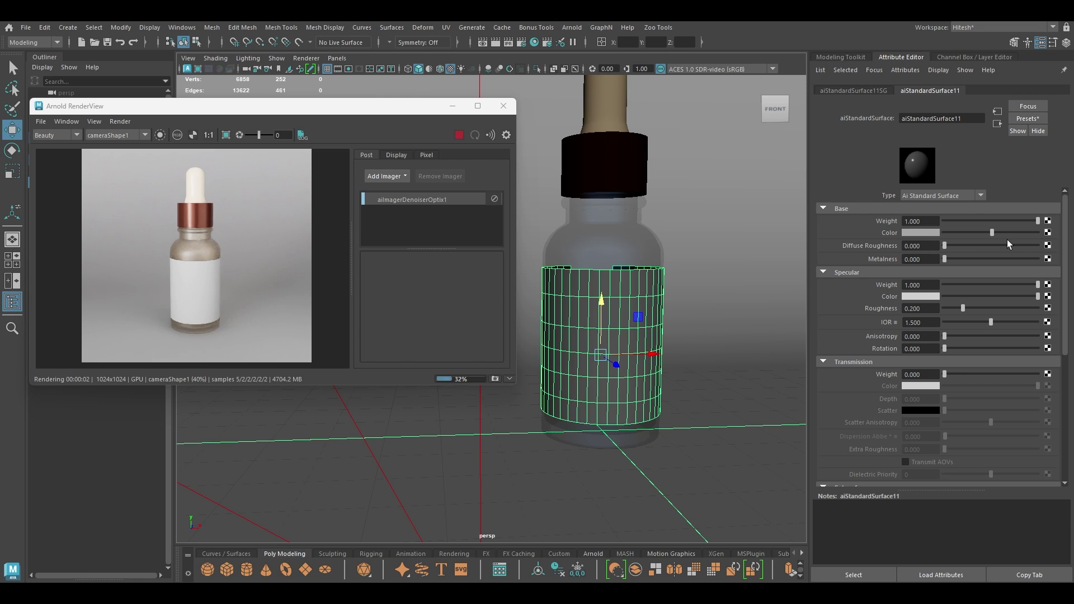
pyautogui.moveTo(958, 308); pyautogui.dragTo(1015, 314)
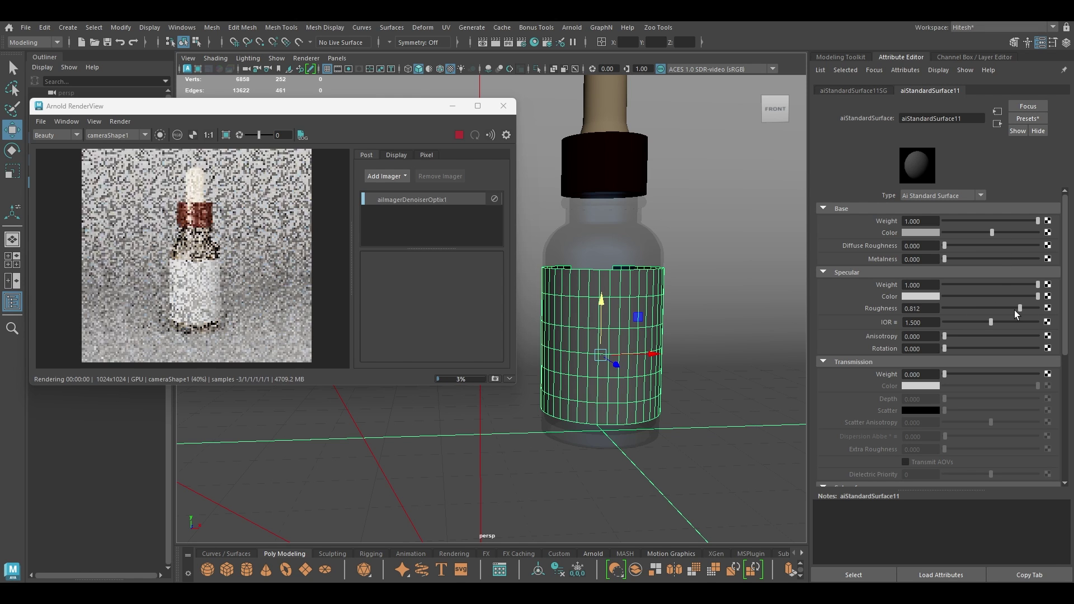
pyautogui.click(913, 309)
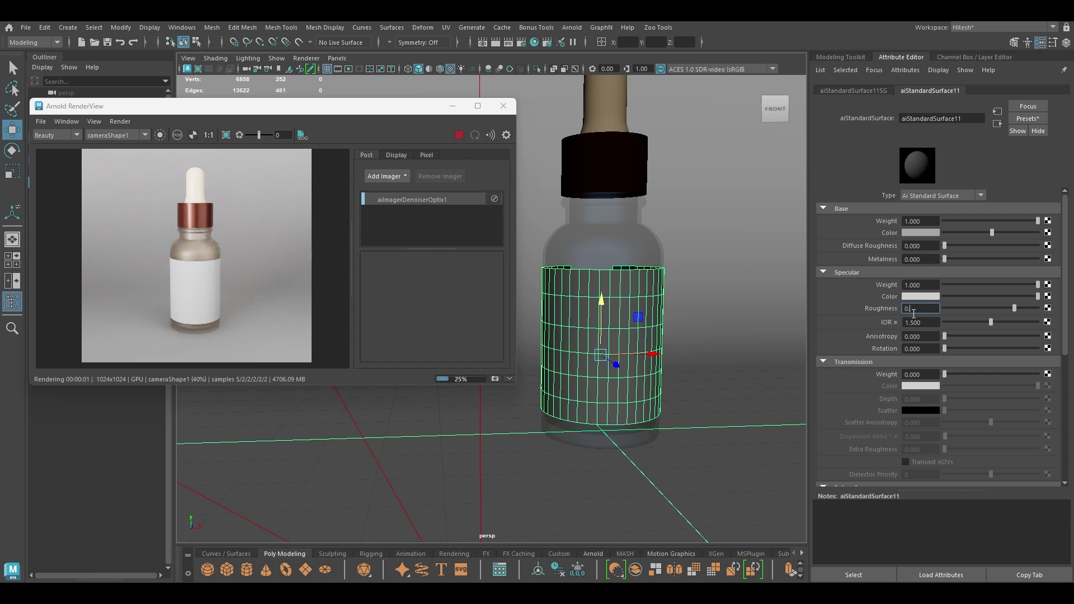
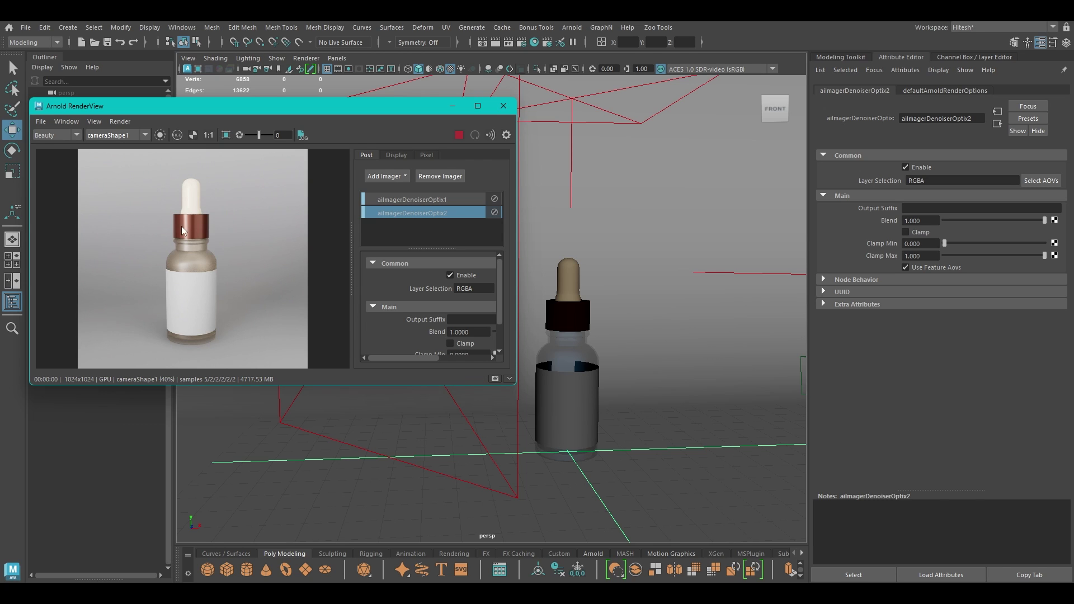
# Raise the Camera (AA) sampling in the Arnold render settings
pyautogui.scroll(3, 213, 289)
pyautogui.scroll(-3, 214, 289)
pyautogui.click(521, 42)
pyautogui.click(211, 169)
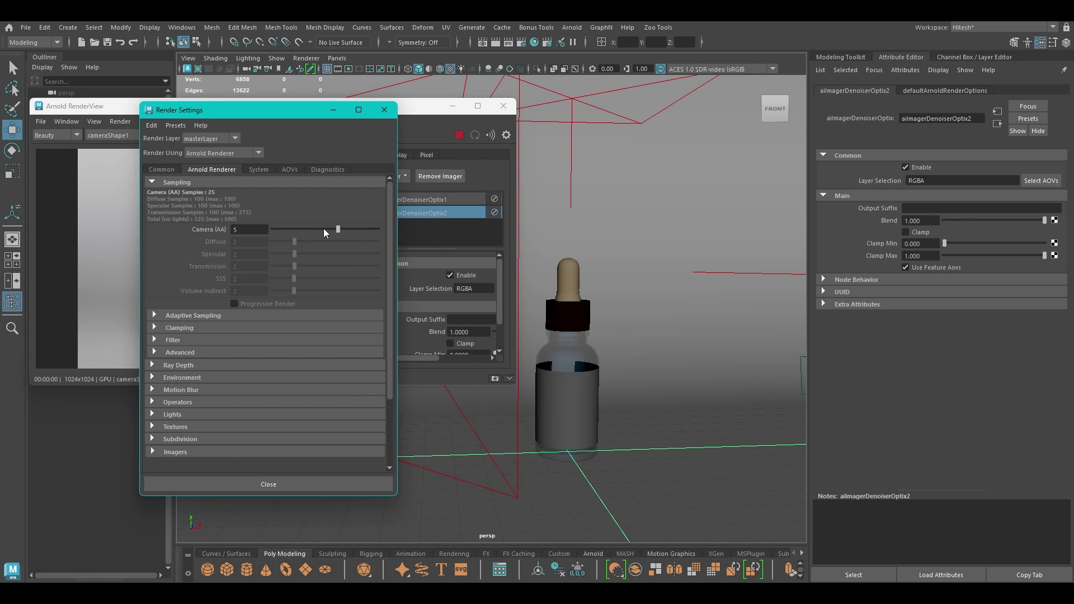
pyautogui.moveTo(341, 230)
pyautogui.mouseDown()
pyautogui.moveTo(361, 229)
pyautogui.moveTo(349, 232)
pyautogui.mouseUp()
# Set the render's image size to the 2k_Square preset
pyautogui.click(162, 169)
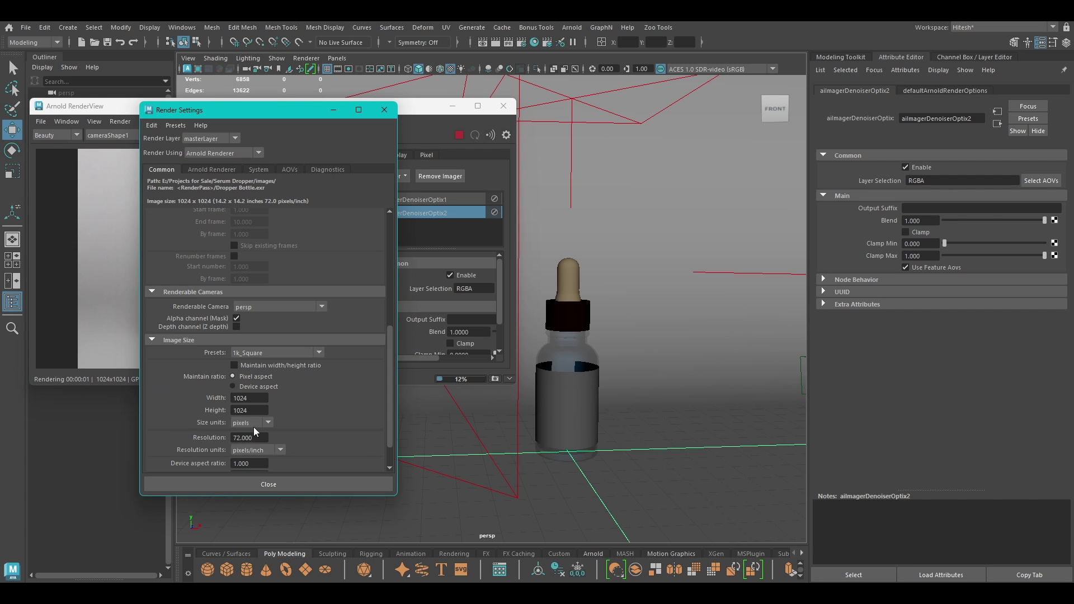
pyautogui.scroll(-2, 253, 364)
pyautogui.click(258, 317)
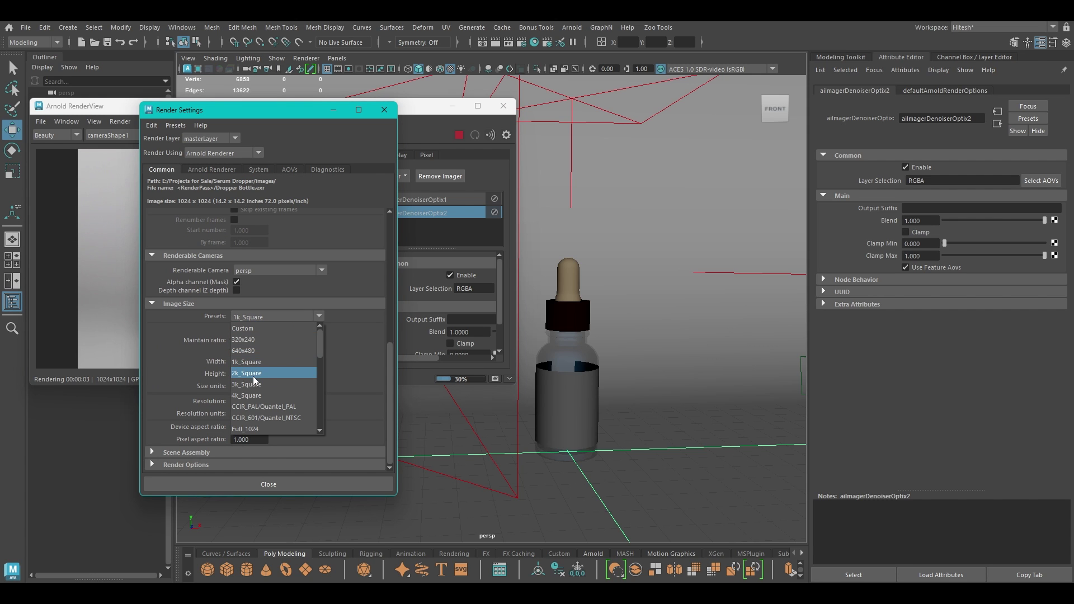
pyautogui.click(258, 376)
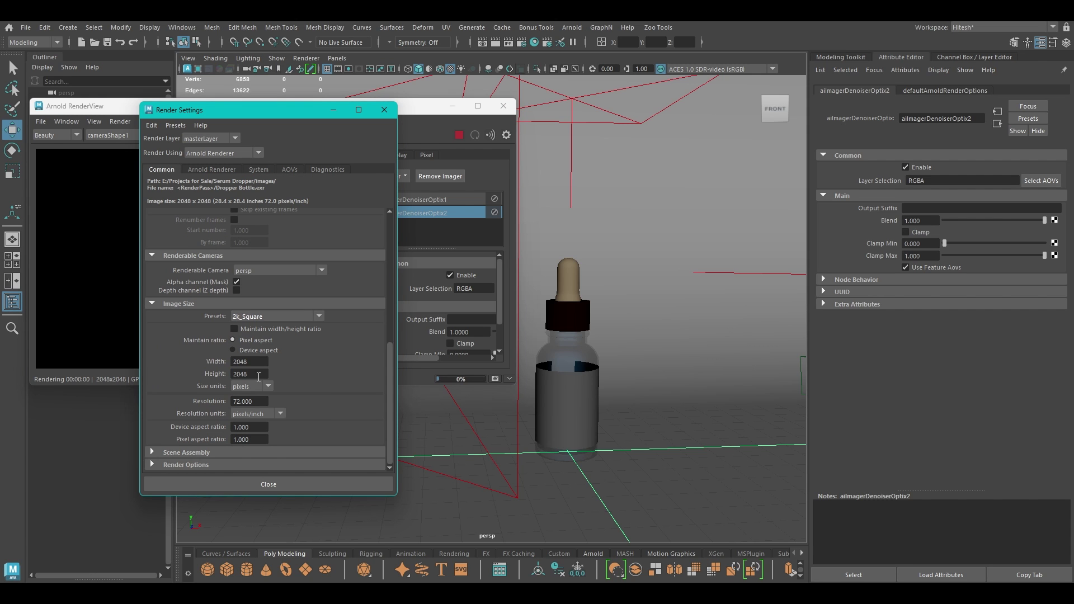
# Close the render settings and check the updated 2048 x 2048 render of the bottle
pyautogui.click(265, 484)
pyautogui.scroll(-5, 238, 327)
pyautogui.click(303, 307)
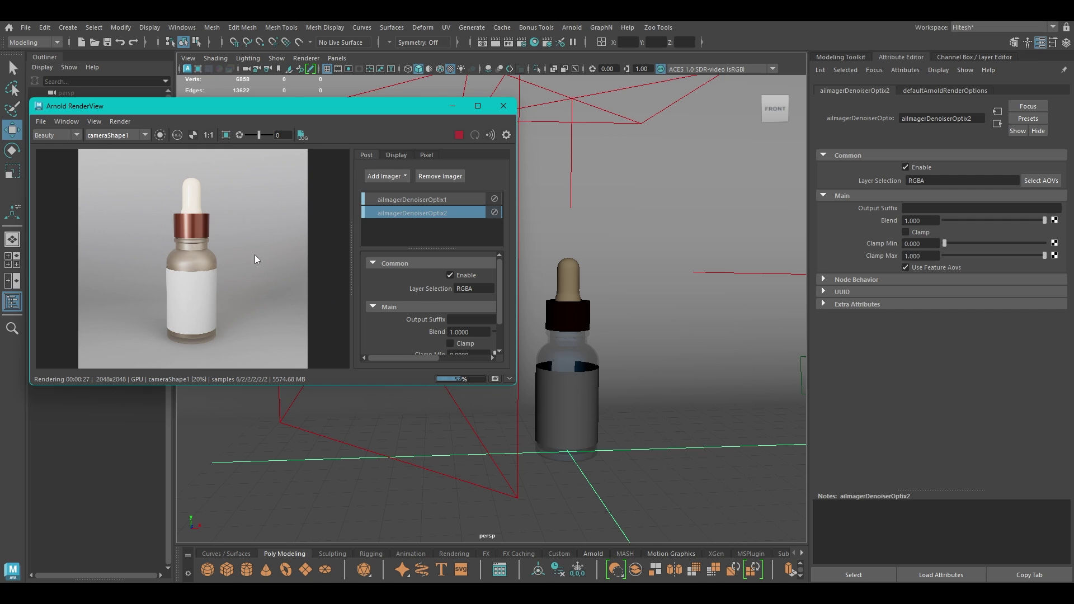
# Select the glass bottle body and open the specular and transmission attributes of its Bottle_Mat material
pyautogui.click(577, 359)
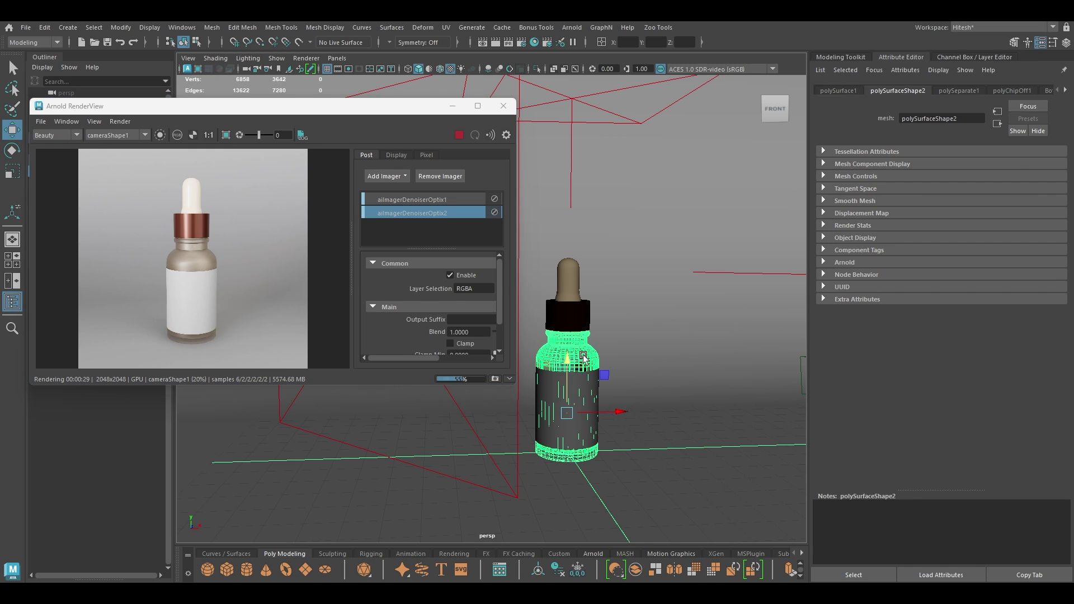
pyautogui.rightClick(576, 264)
pyautogui.click(571, 537)
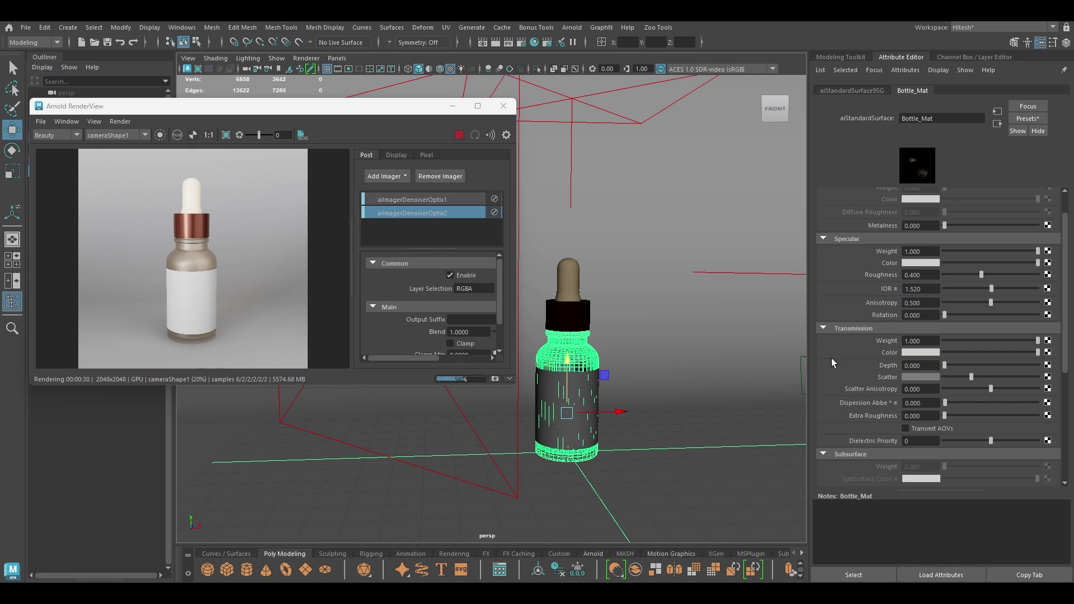
pyautogui.scroll(-2, 992, 351)
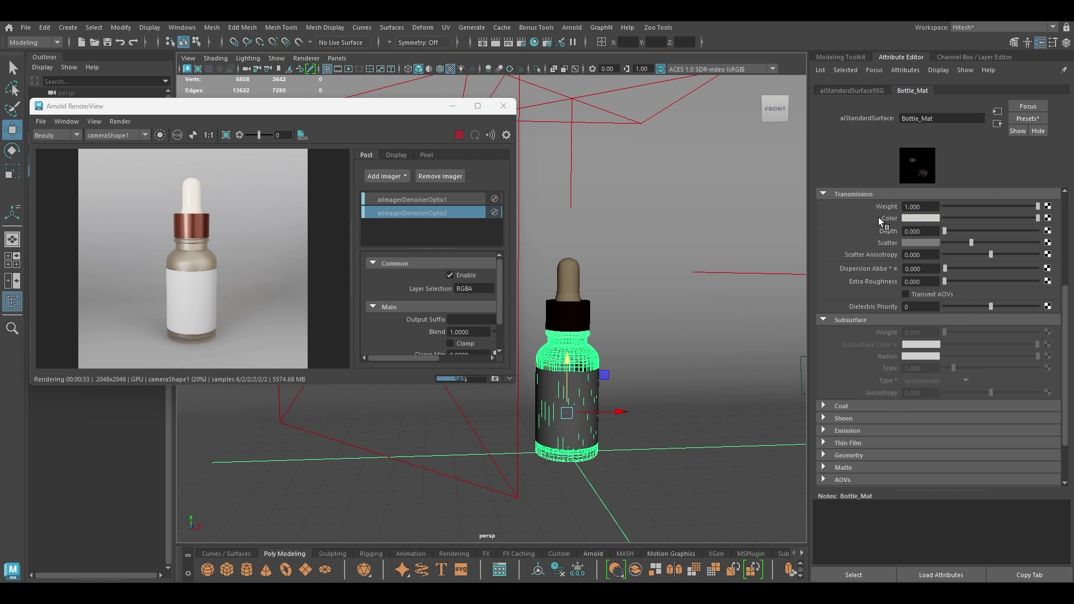
pyautogui.scroll(-1, 881, 211)
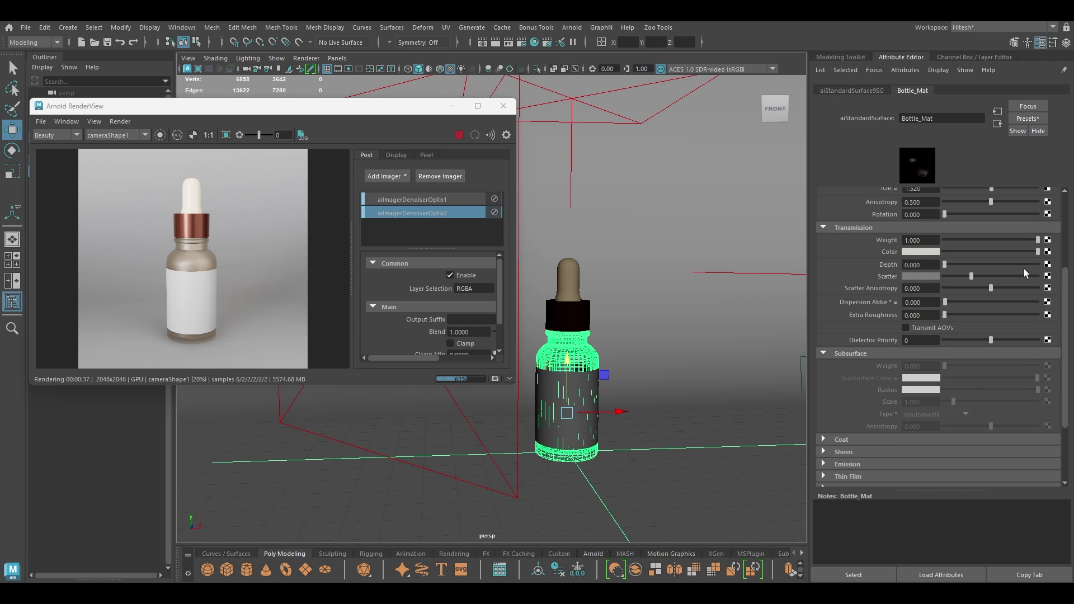
pyautogui.scroll(1, 1019, 271)
pyautogui.scroll(1, 1003, 250)
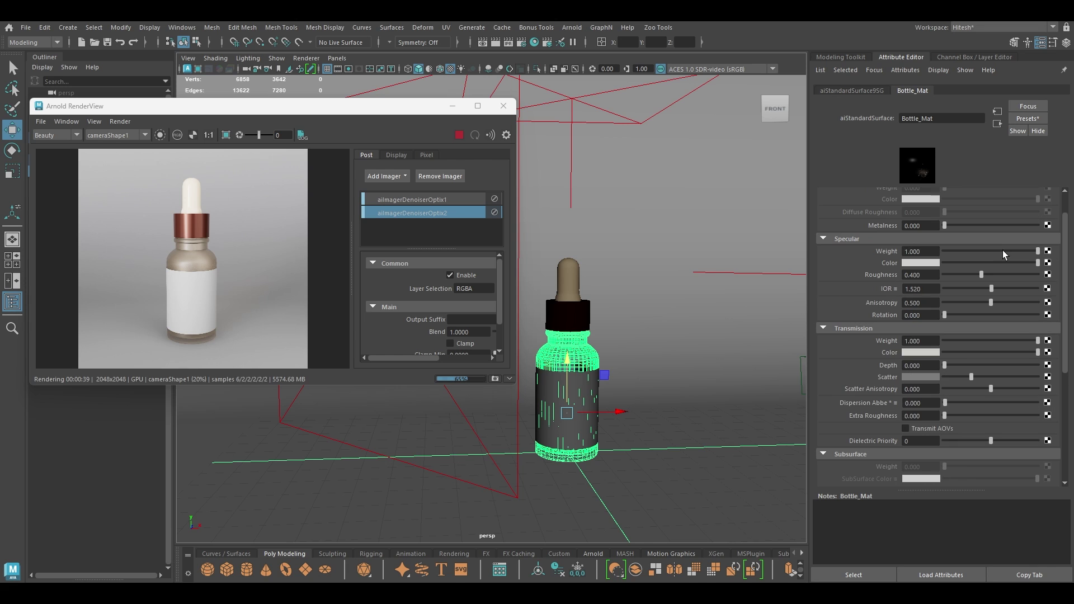
# Try specular roughness values of 0.145, 0.1 and 0.2 on the bottle material
pyautogui.moveTo(975, 273); pyautogui.dragTo(959, 275)
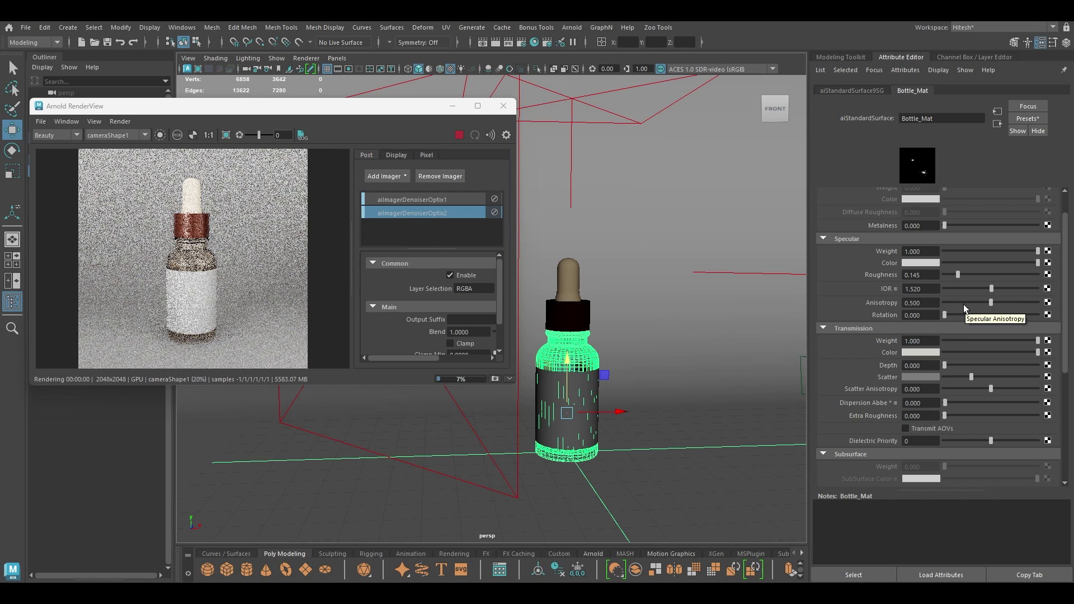
pyautogui.doubleClick(923, 275)
pyautogui.write('0.1')
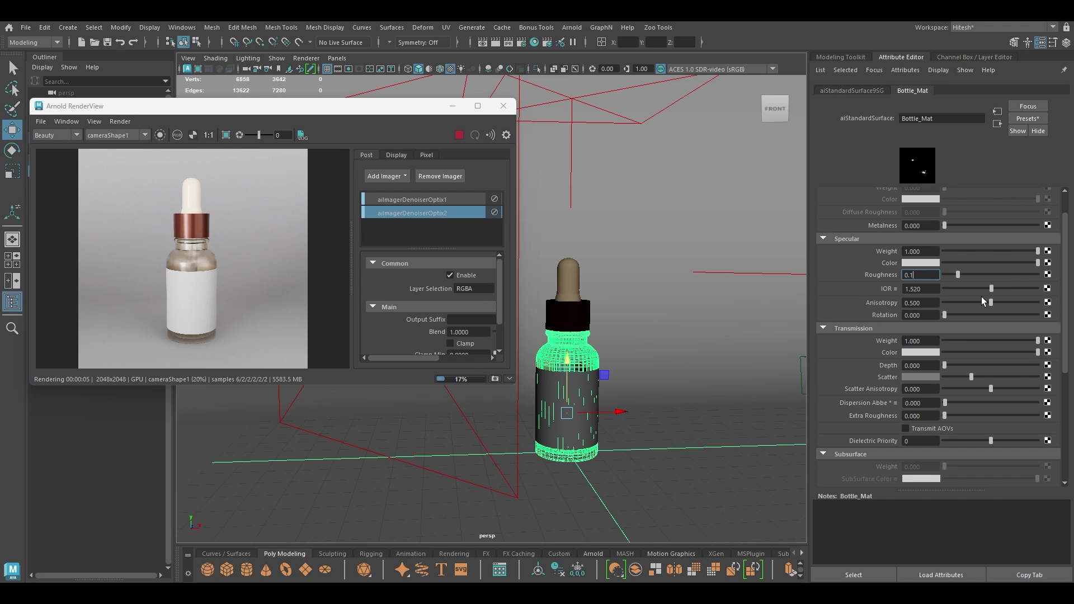
pyautogui.press('Return')
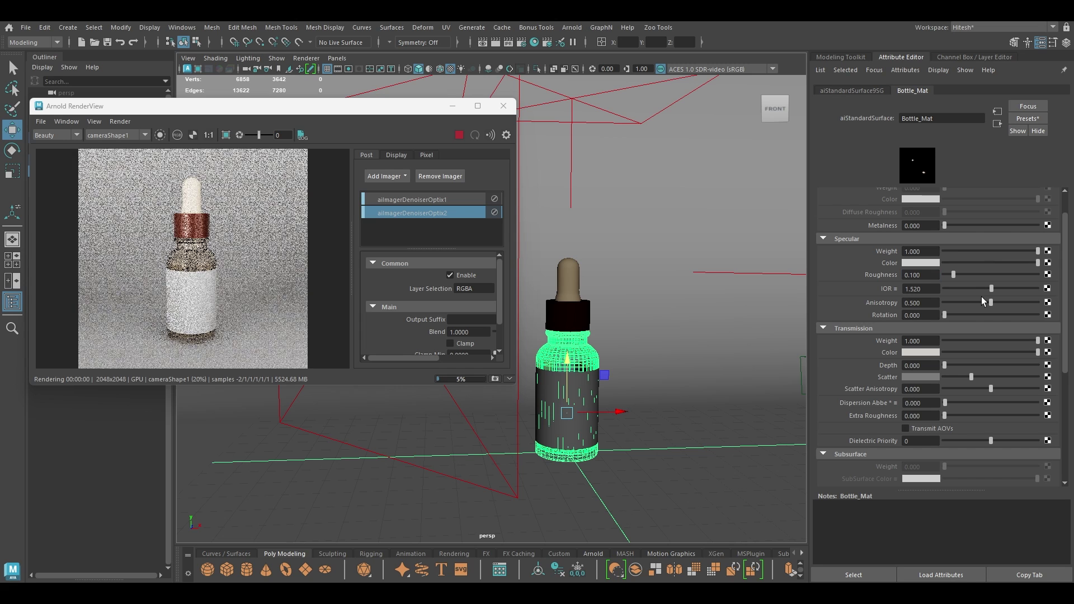
pyautogui.scroll(1, 981, 296)
pyautogui.doubleClick(919, 309)
pyautogui.write('0.2')
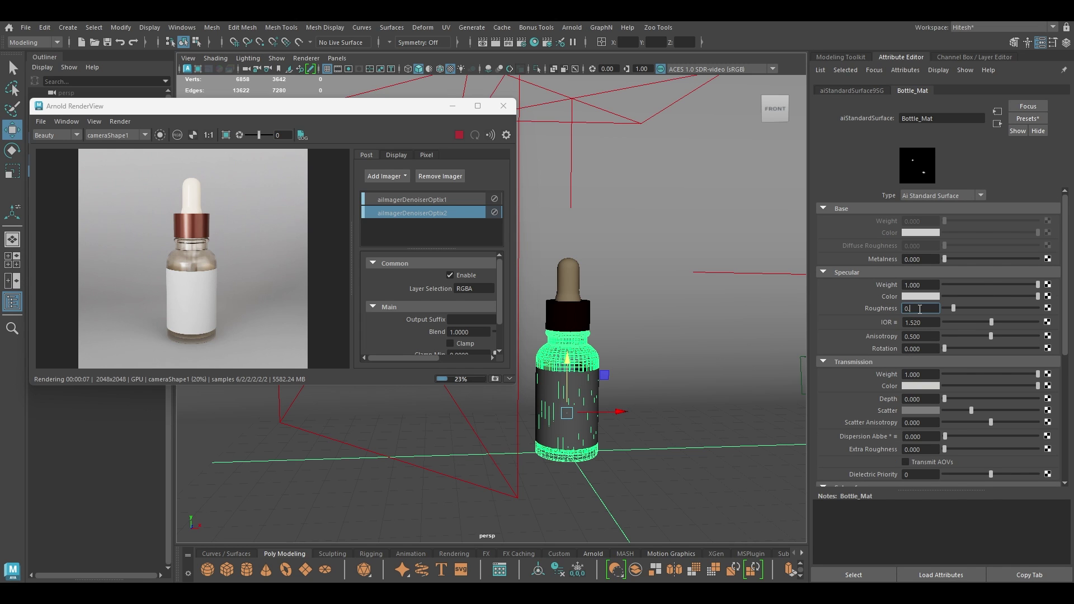
pyautogui.press('Return')
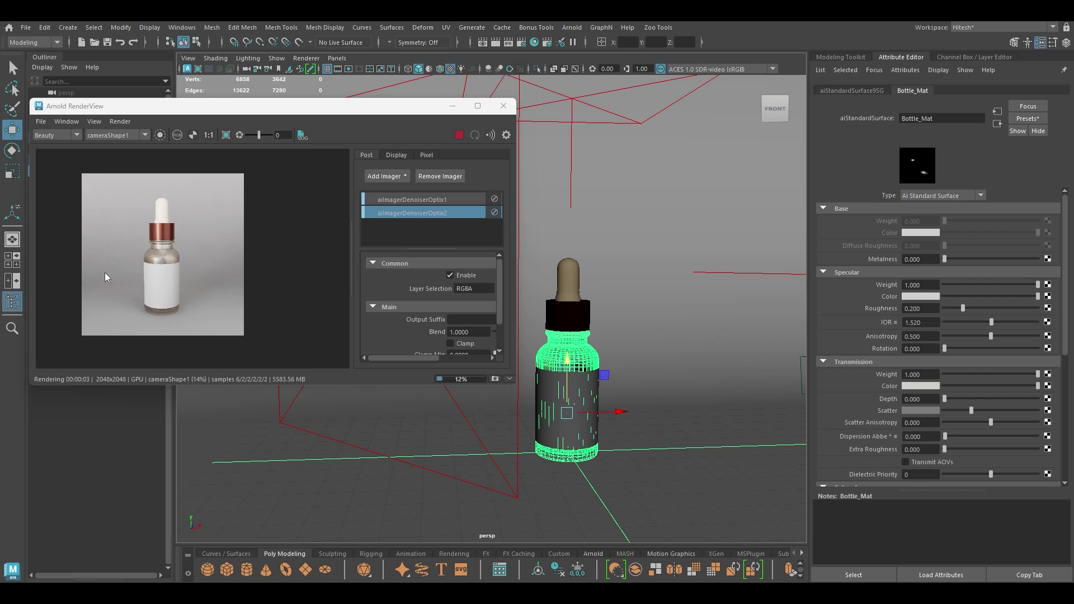
# Set the bottle material's specular roughness to 0.3 and check the glass in the render preview
pyautogui.doubleClick(929, 309)
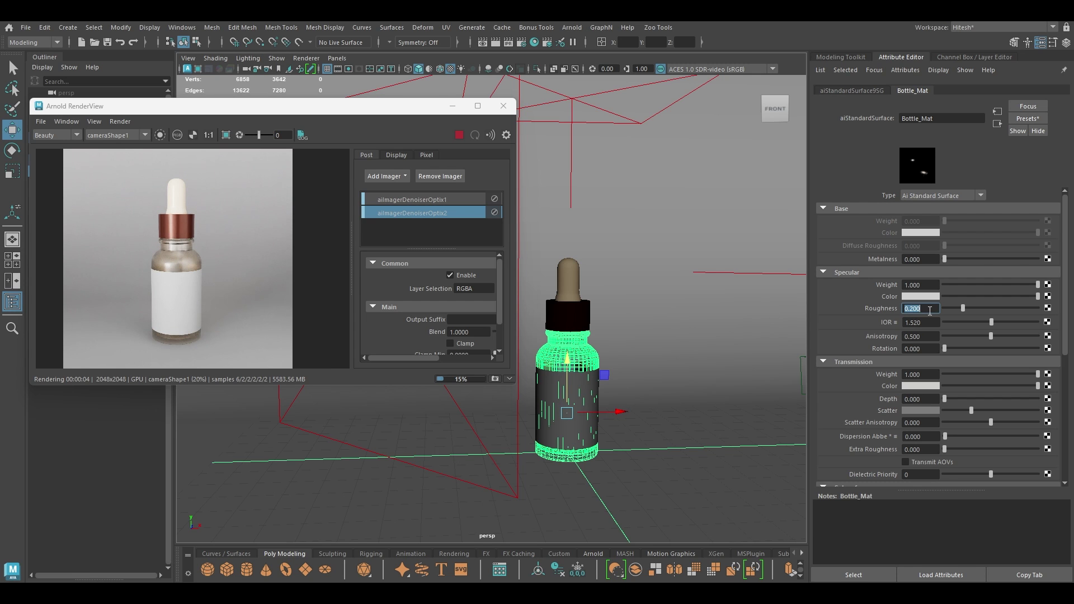
pyautogui.write('0.3')
pyautogui.press('Return')
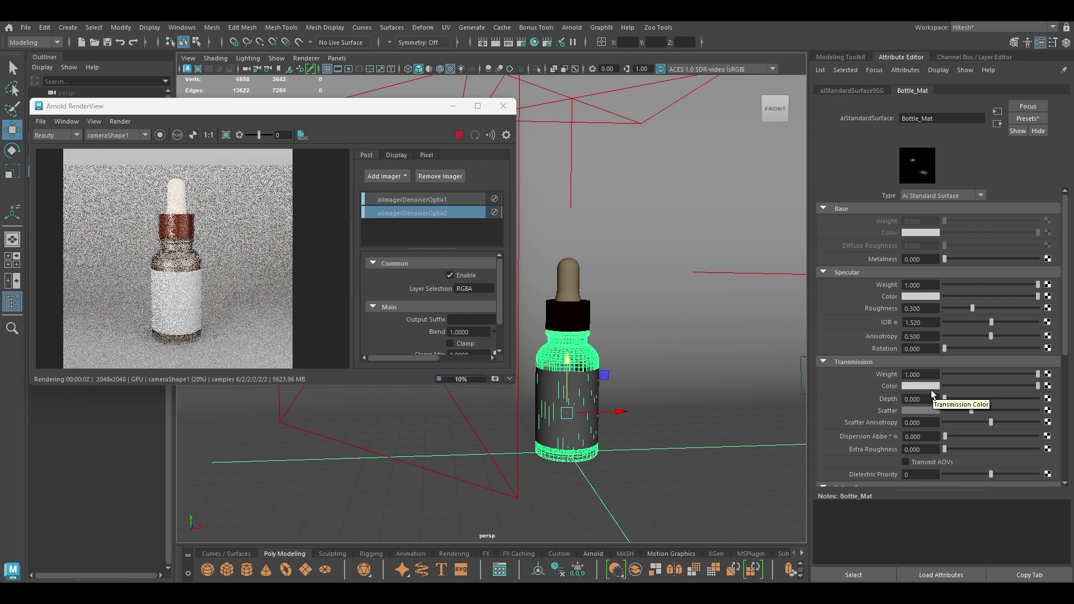
pyautogui.scroll(-1, 109, 258)
pyautogui.scroll(1, 109, 258)
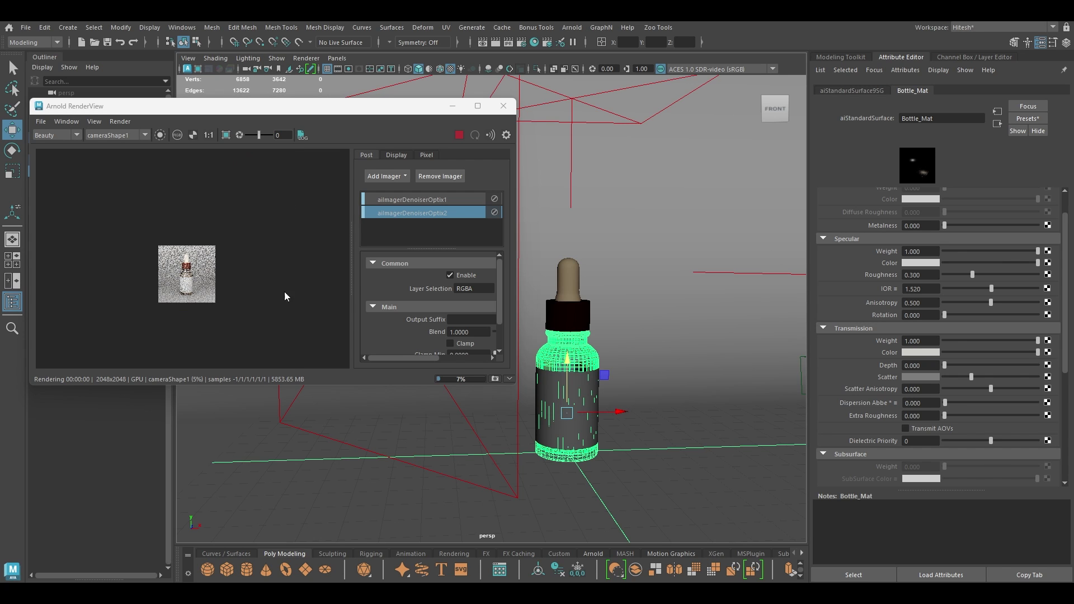
pyautogui.click(274, 289)
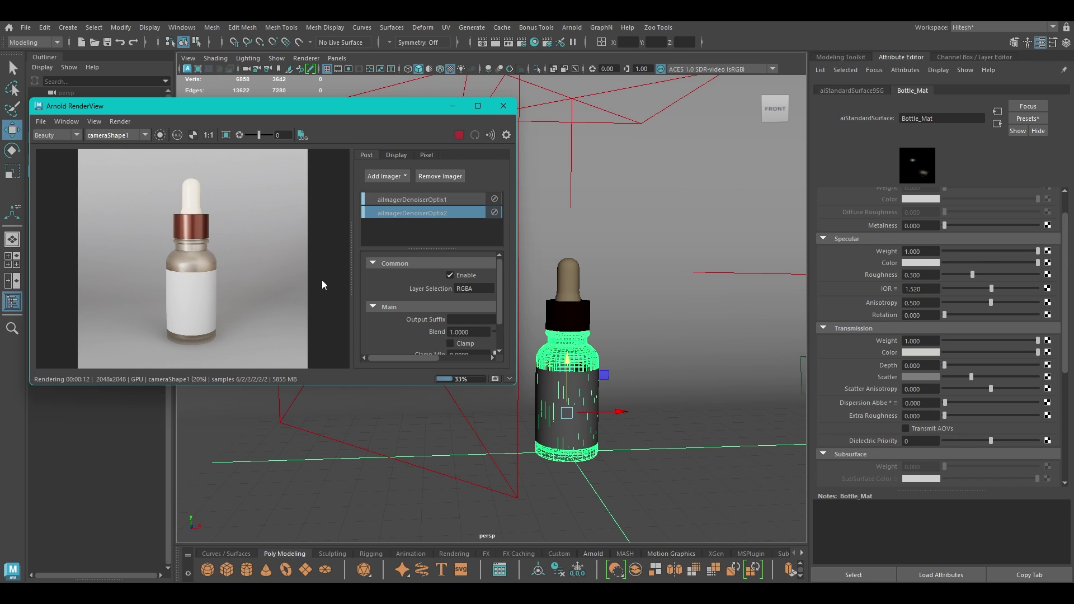